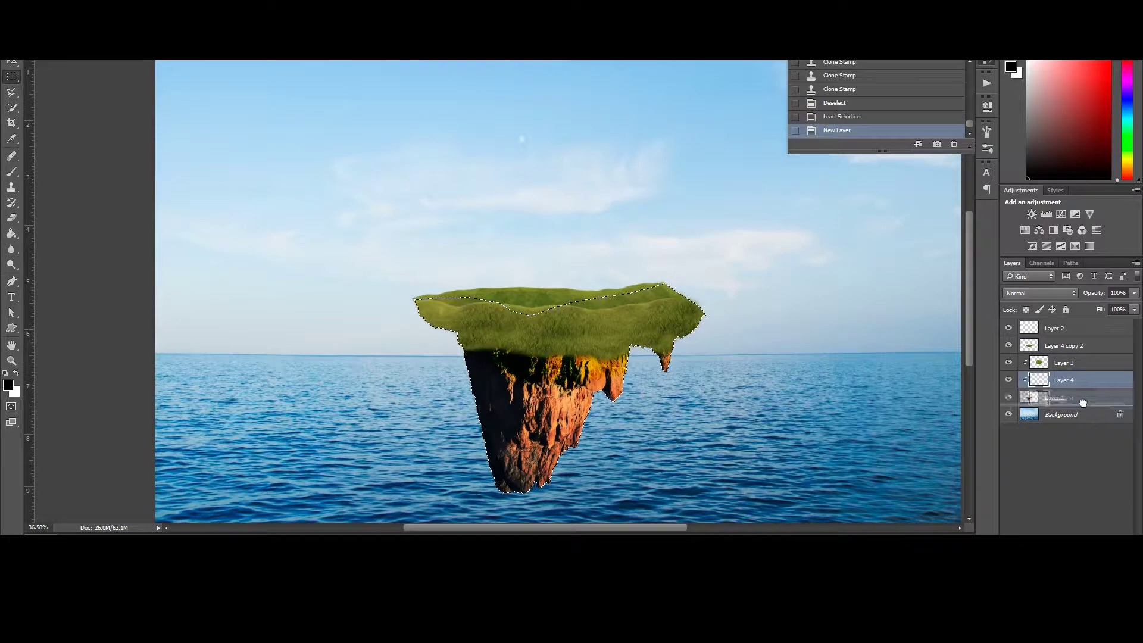
- Reorder the island layers and fill the island shape with black as a shadow layer
mouse_move(1083, 403)
left_mouse_down()
mouse_move(1072, 405)
mouse_move(1064, 337)
left_mouse_up()
key("g")
left_click(536, 387)
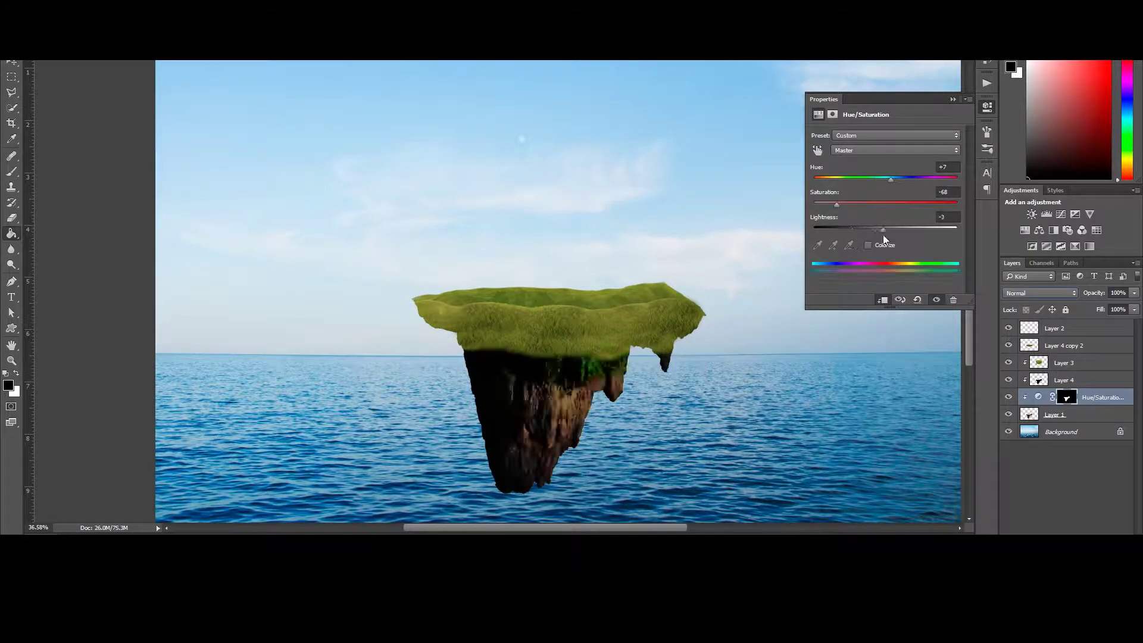
right_click(1060, 359)
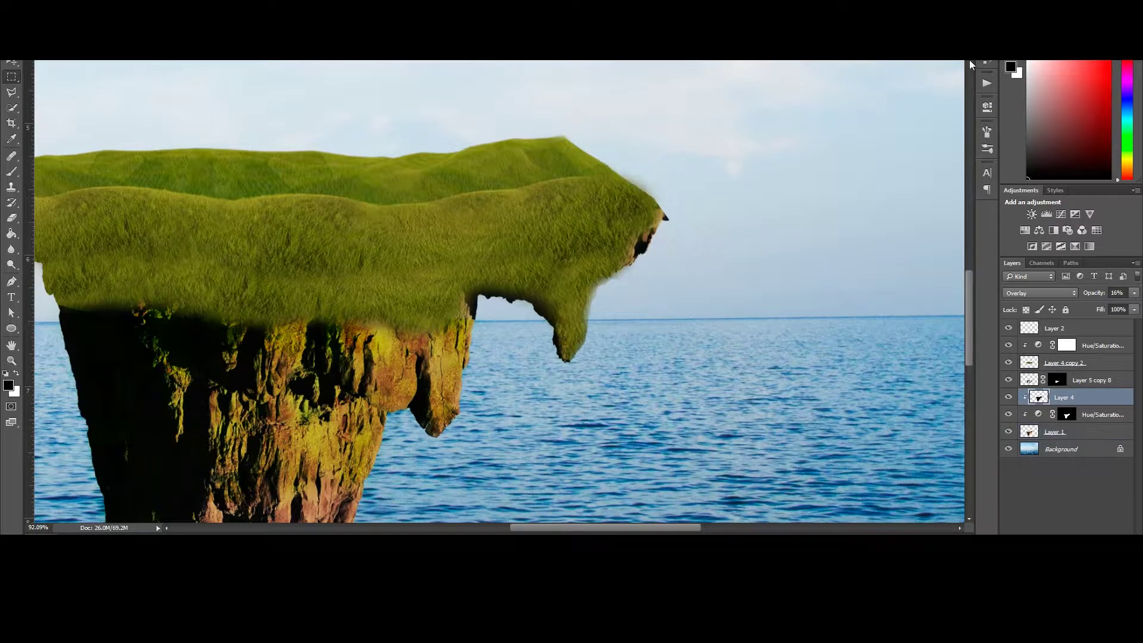
- Cut away the stray grass tip from the island
key("ctrl+x")
key("j")
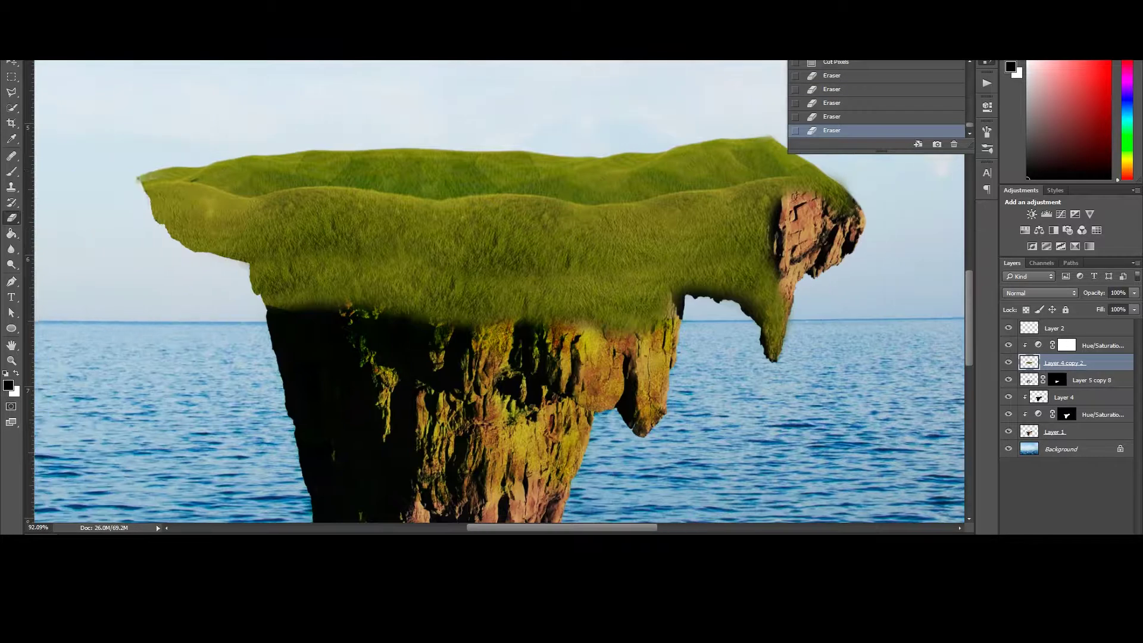
key("ctrl+z")
- Clone grass over the cliff's dark lower edge with a larger soft brush
key("s")
scroll(117, 182, "up", 3)
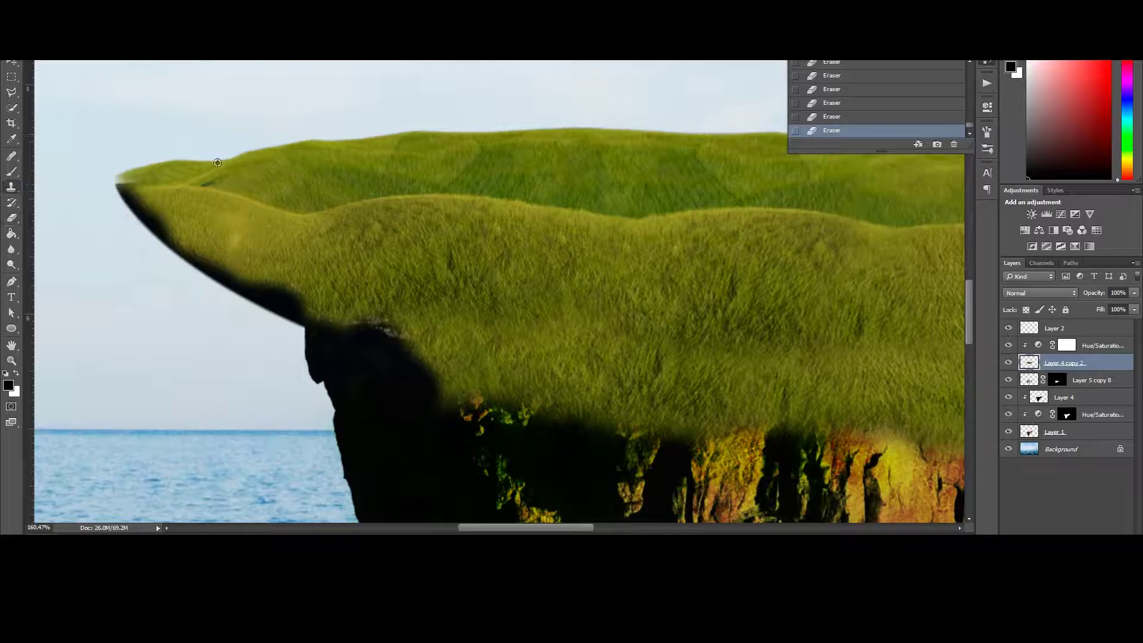
right_click(218, 162)
double_click(154, 165)
mouse_move(199, 250)
left_mouse_down()
mouse_move(292, 319)
mouse_move(107, 173)
left_mouse_up()
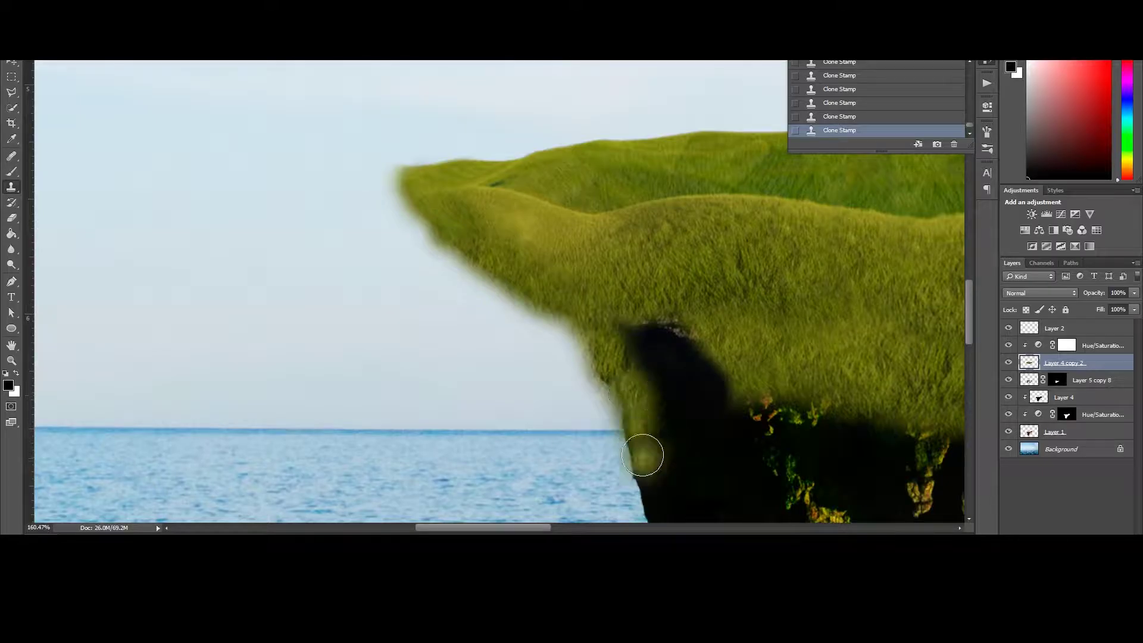
- Clone grass further down the island's left cliff edge
key("e")
left_click_drag(658, 426, 668, 451)
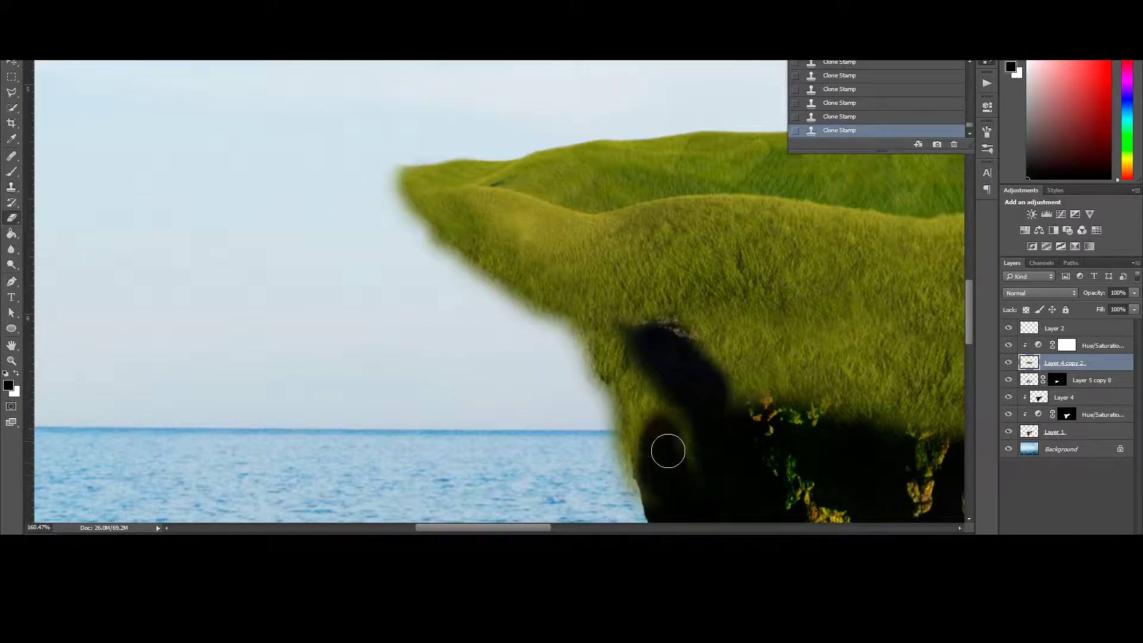
key("ctrl+alt+z")
key("ctrl+alt+z")
key("ctrl+alt+z")
key("ctrl+alt+z")
key("ctrl+alt+z")
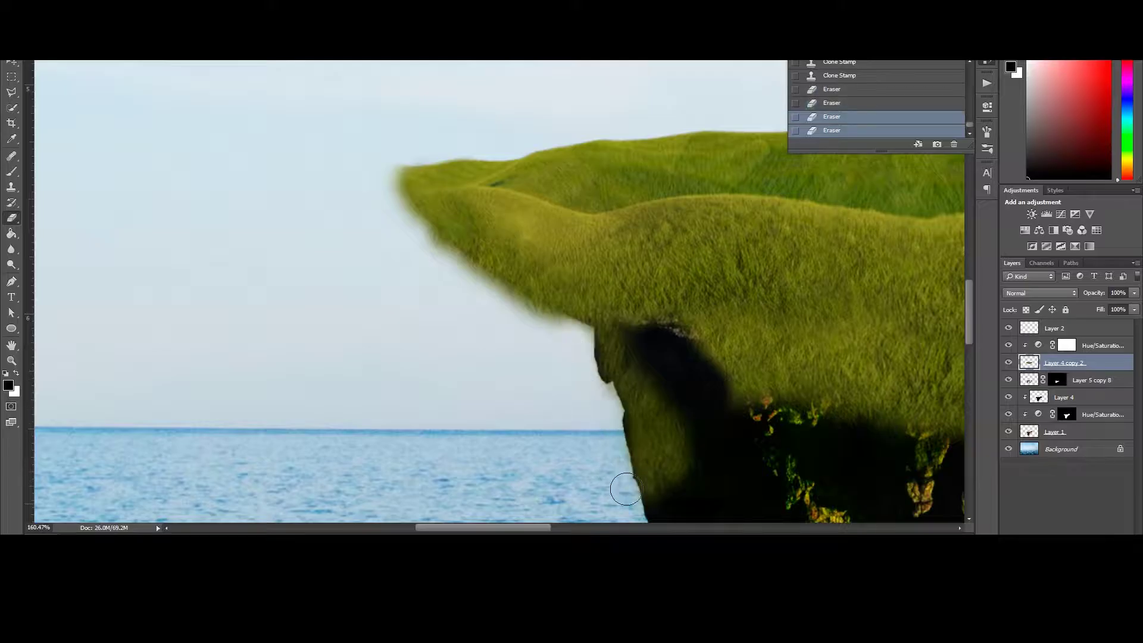
key("s")
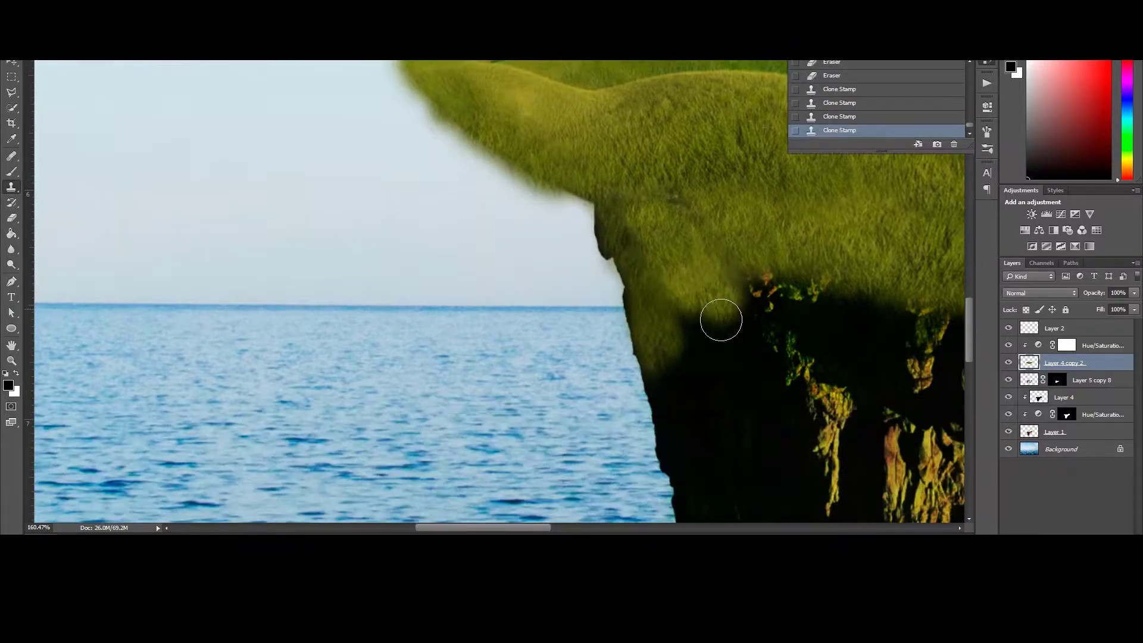
left_click_drag(722, 320, 710, 409)
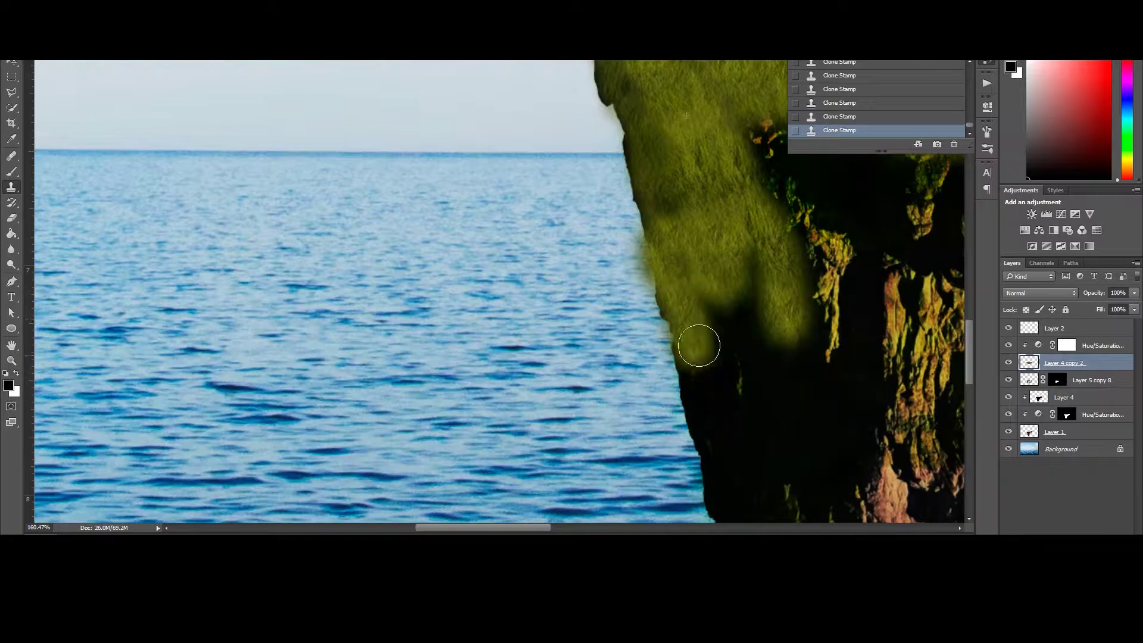
mouse_move(695, 339)
left_mouse_down()
mouse_move(768, 389)
mouse_move(733, 470)
left_mouse_up()
- Erase cloned grass over the rock top and right arch to expose the rock face
key("e")
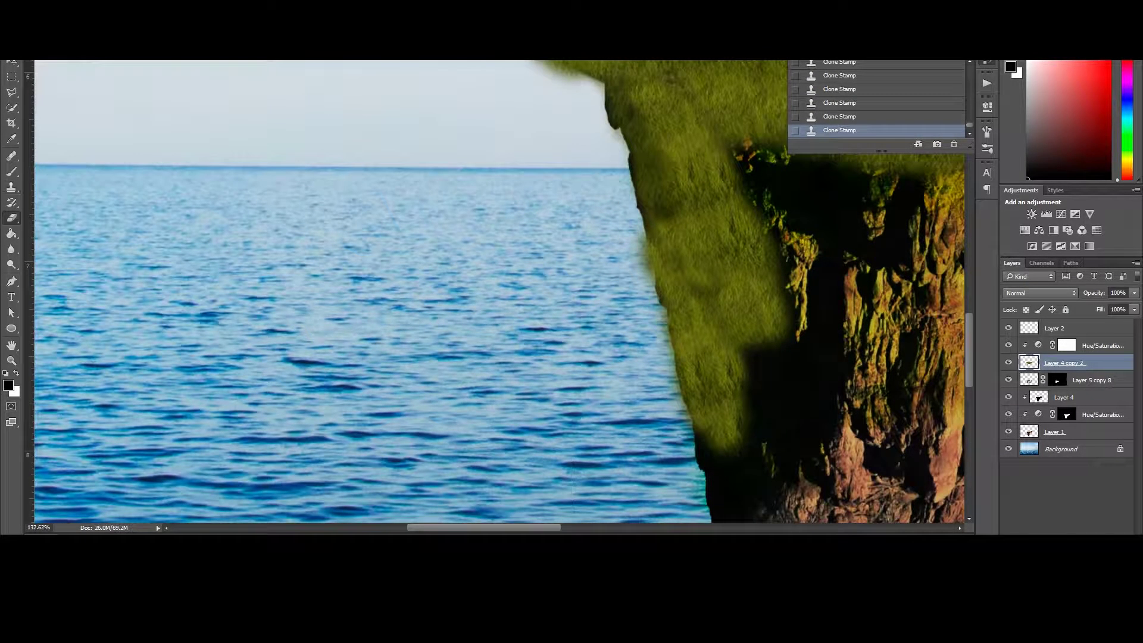
mouse_move(649, 196)
left_mouse_down()
mouse_move(694, 302)
mouse_move(623, 132)
left_mouse_up()
scroll(524, 158, "right", 6)
scroll(717, 296, "up", 1)
scroll(718, 295, "up", 3)
left_click_drag(744, 250, 828, 303)
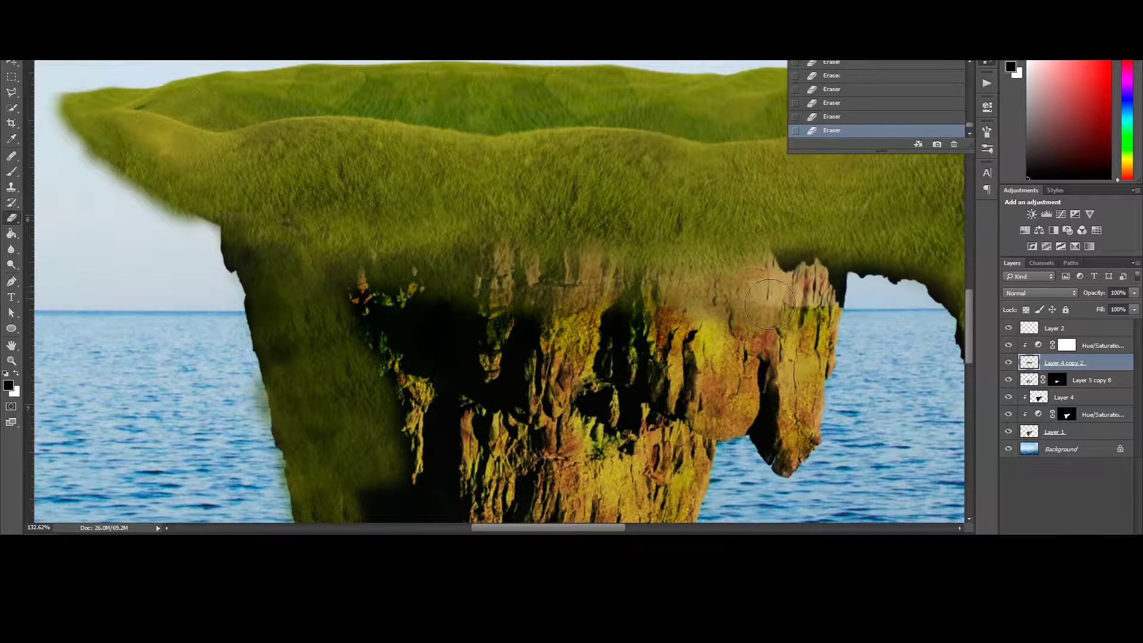
left_click_drag(774, 238, 536, 262)
left_click_drag(357, 251, 559, 280)
left_click_drag(768, 239, 842, 284)
mouse_move(815, 238)
left_mouse_down()
mouse_move(887, 256)
mouse_move(910, 290)
left_mouse_up()
scroll(910, 291, "right", 5)
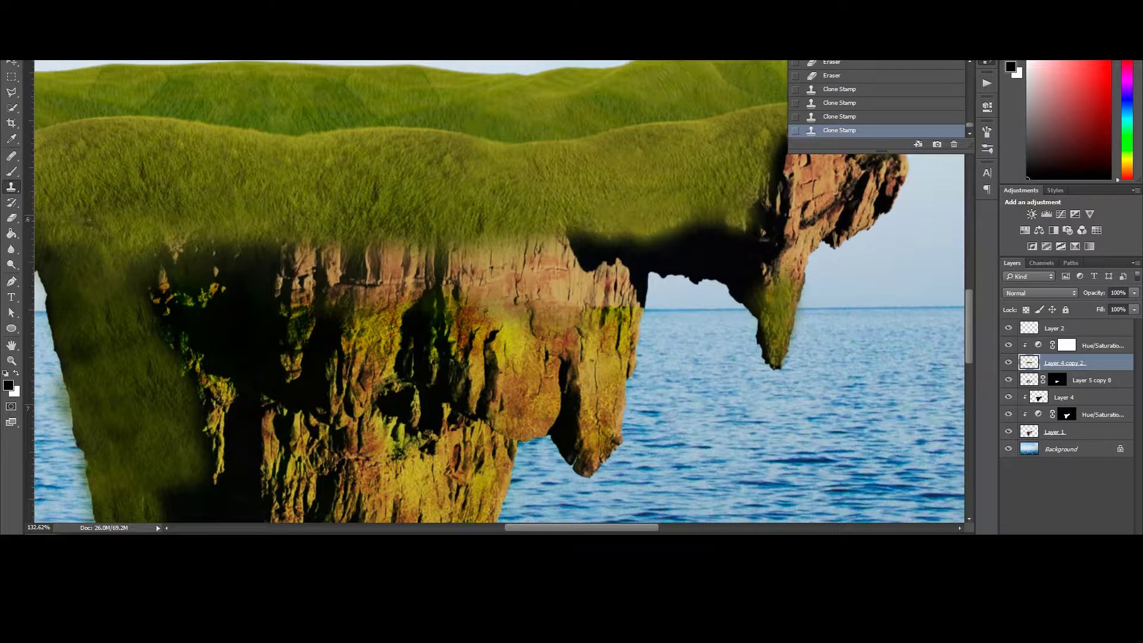
- Erase along the grass edge above the arch
key("e")
left_click_drag(569, 235, 631, 247)
left_click_drag(625, 241, 675, 238)
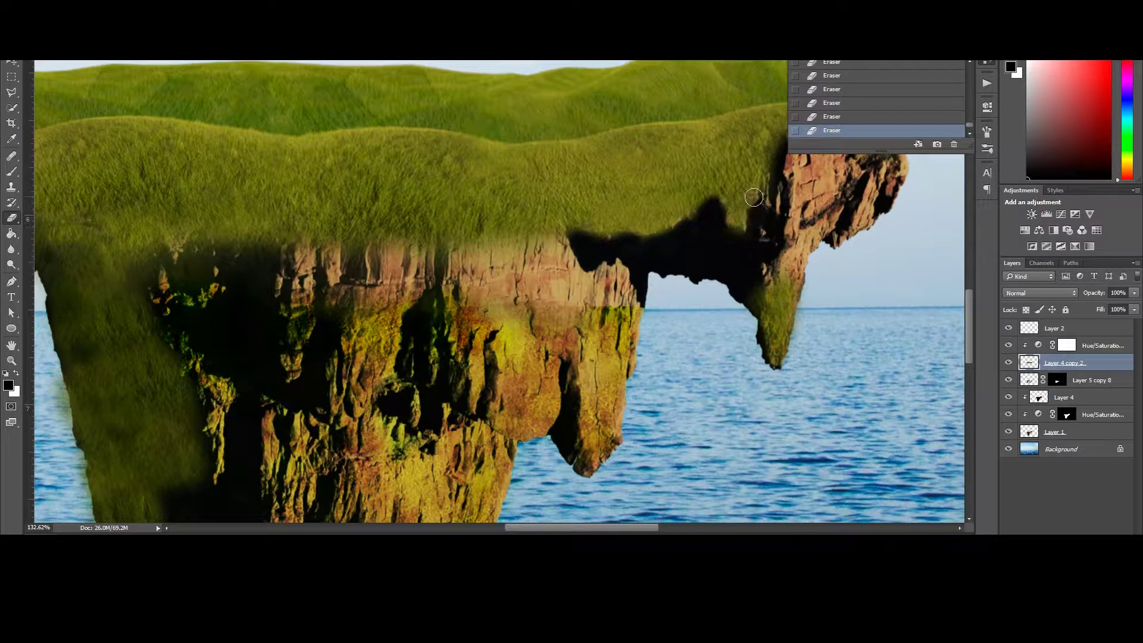
mouse_move(582, 235)
left_mouse_down()
mouse_move(624, 242)
mouse_move(702, 201)
left_mouse_up()
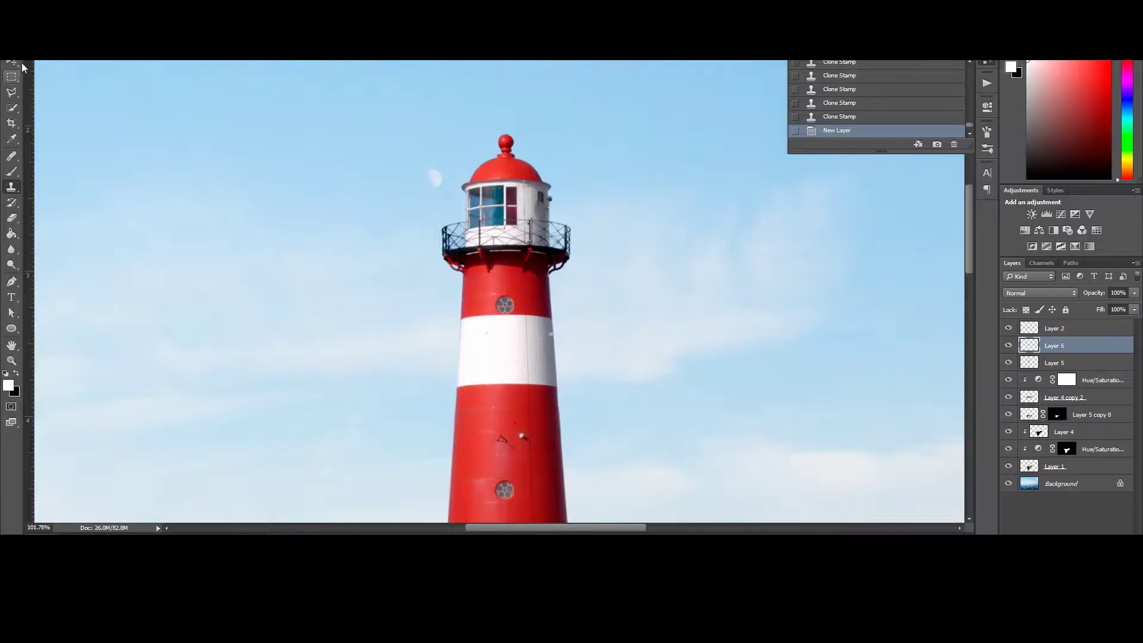
- Paint a soft glow on the lighthouse lantern windows and pick the grass texture image
key("b")
left_click(487, 209)
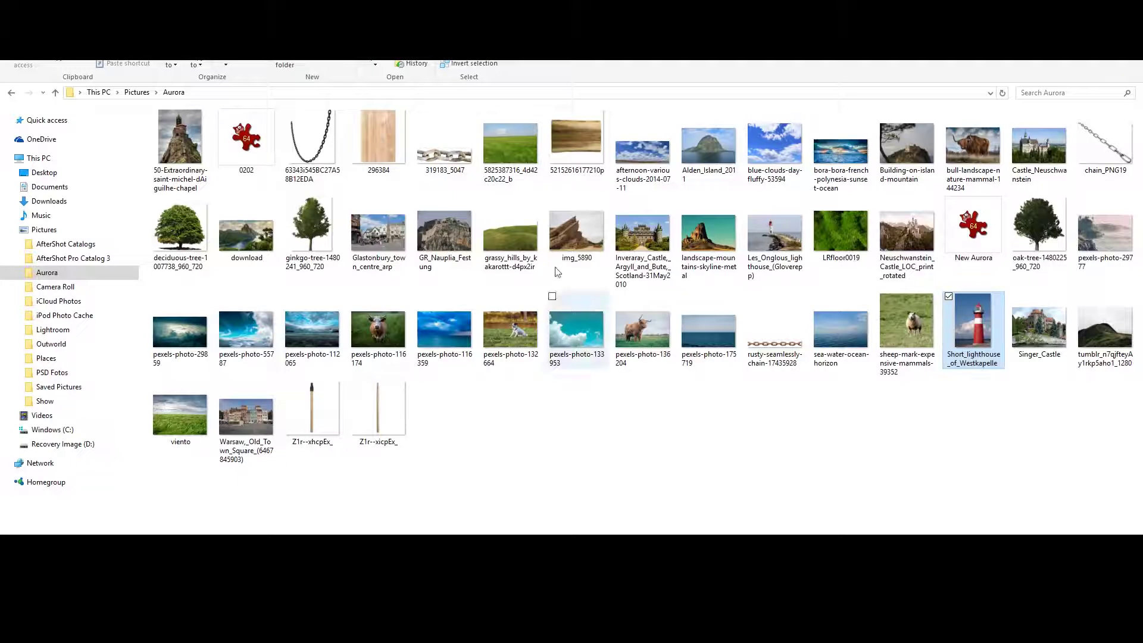
left_click(842, 256)
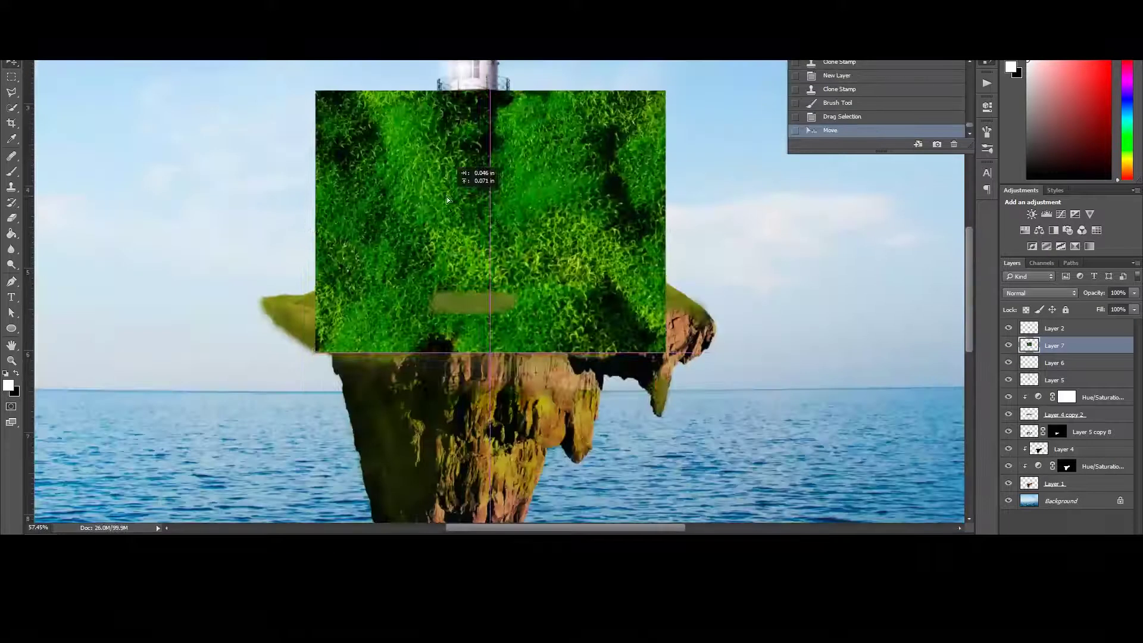
- Move the grass texture down over the lighthouse, clearing it off the white band
left_click_drag(447, 199, 443, 237)
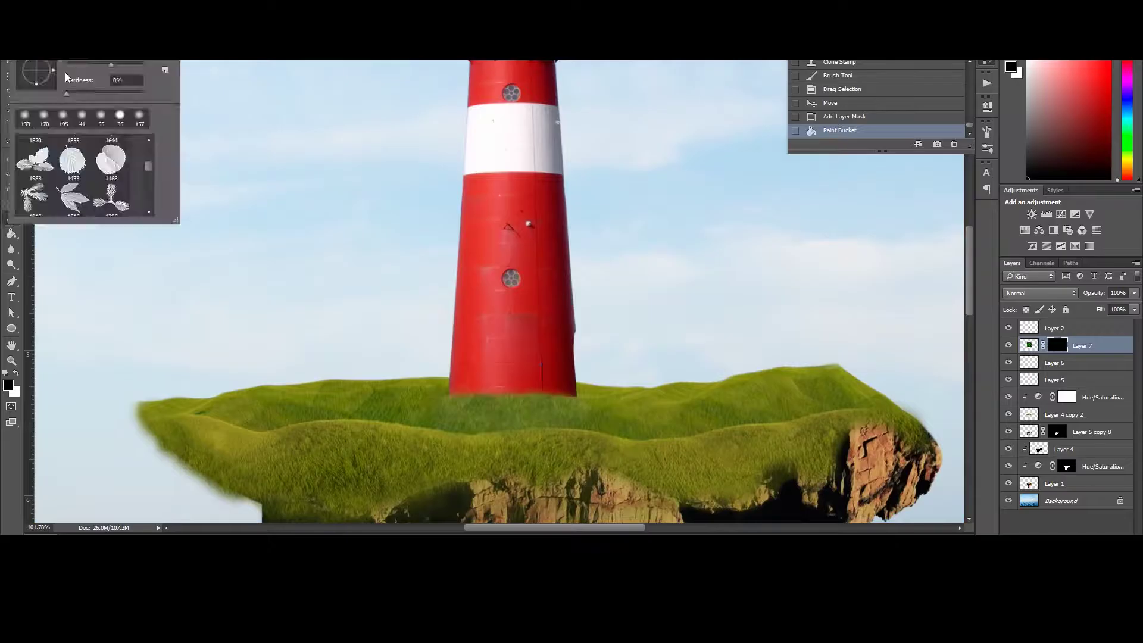
left_click_drag(477, 149, 557, 214)
key("ctrl+t")
mouse_move(599, 375)
left_mouse_down()
mouse_move(416, 217)
mouse_move(500, 224)
mouse_move(536, 387)
mouse_move(541, 226)
left_mouse_up()
key("Return")
- Reveal grass over the lighthouse's lower half and base
key("x")
key("Return")
key("x")
left_click_drag(453, 226, 465, 381)
left_click_drag(583, 321, 589, 399)
key("x")
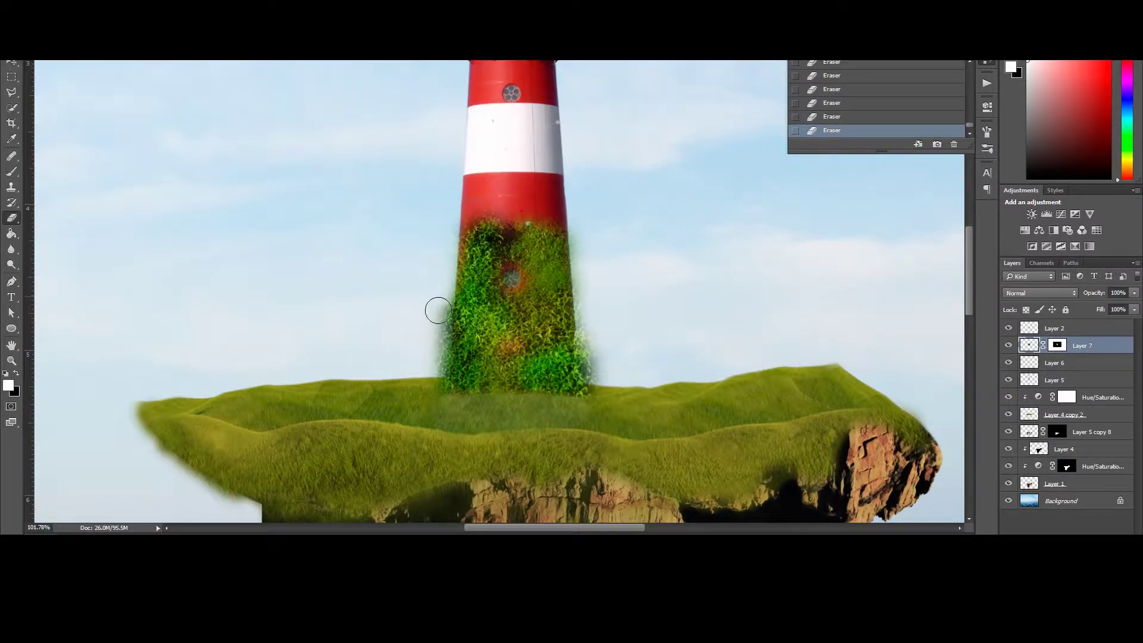
key("e")
key("x")
- Add a Hue/Saturation adjustment to the grass and lower the vine layer opacity to 43%
left_click(1024, 229)
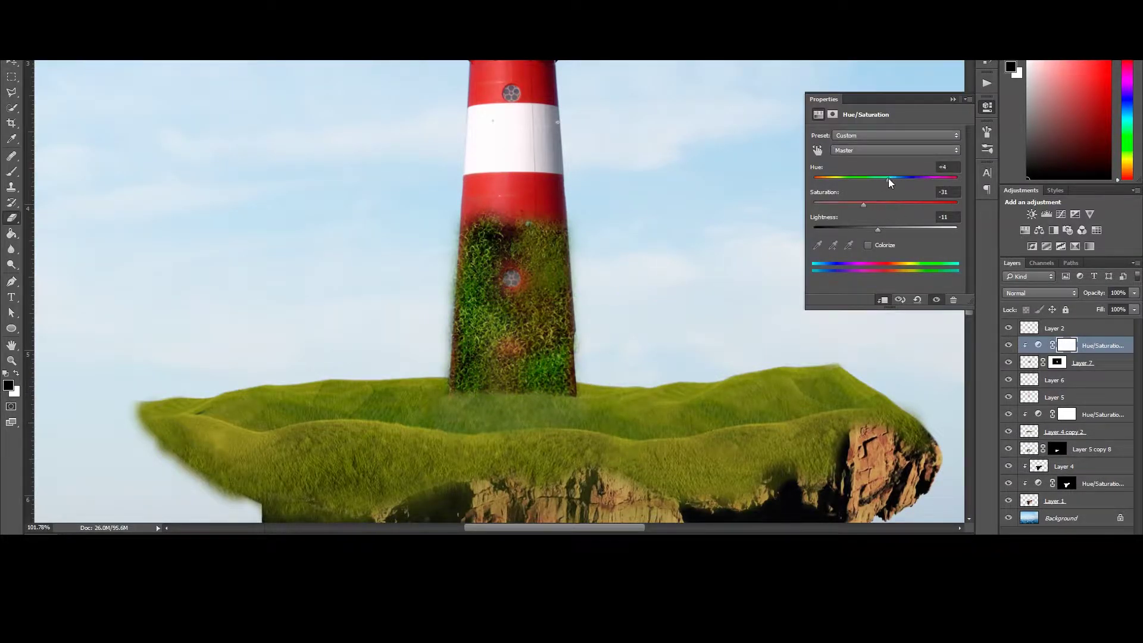
left_click(1082, 362)
key("z")
key("ctrl+minus")
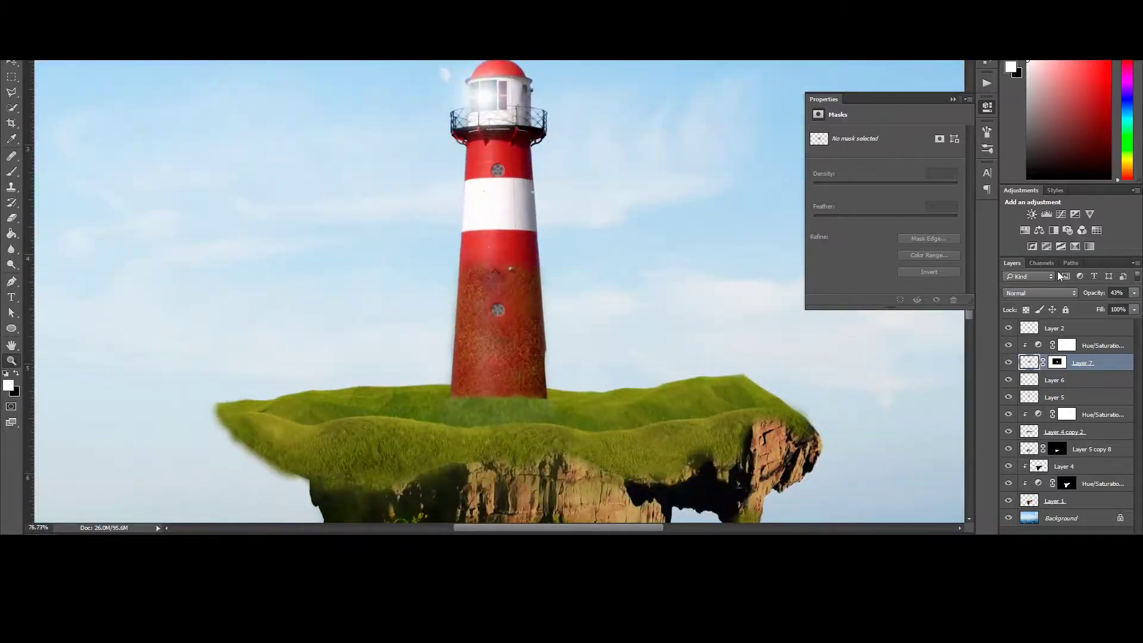
- Move a vine texture strip across the lighthouse and duplicate it
key("ctrl+t")
left_click_drag(500, 328, 554, 179)
left_click(987, 132)
key("Return")
- Duplicate the vine strip again, merge the vine copies, and fit the image on screen
right_click(1096, 363)
left_click(984, 125)
key("Return")
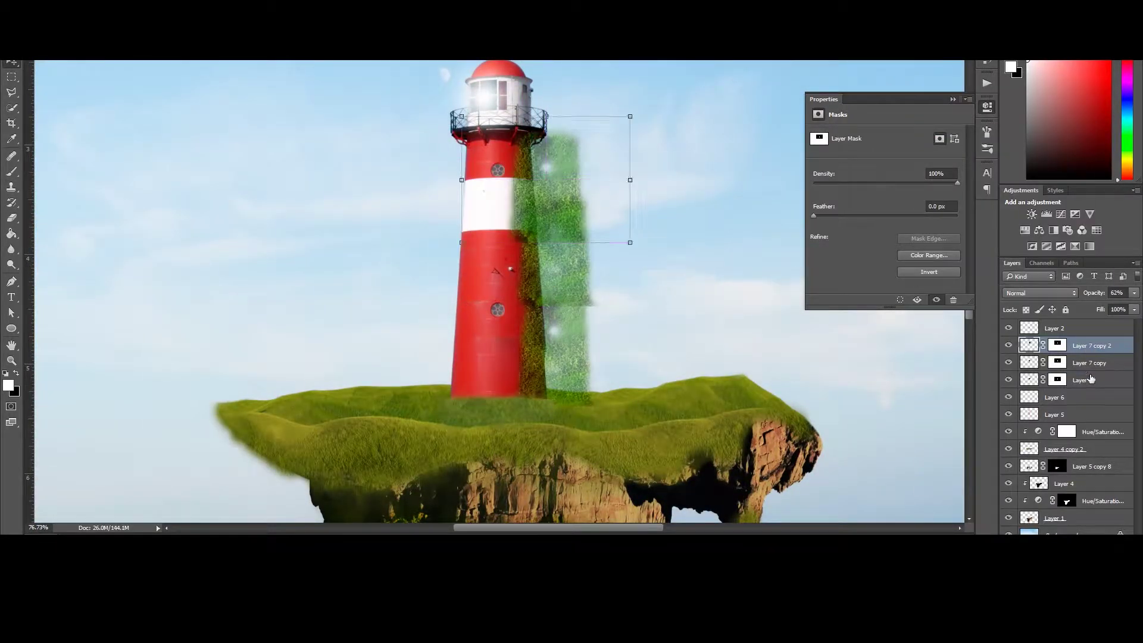
left_click(1082, 380, "shift")
right_click(1107, 362)
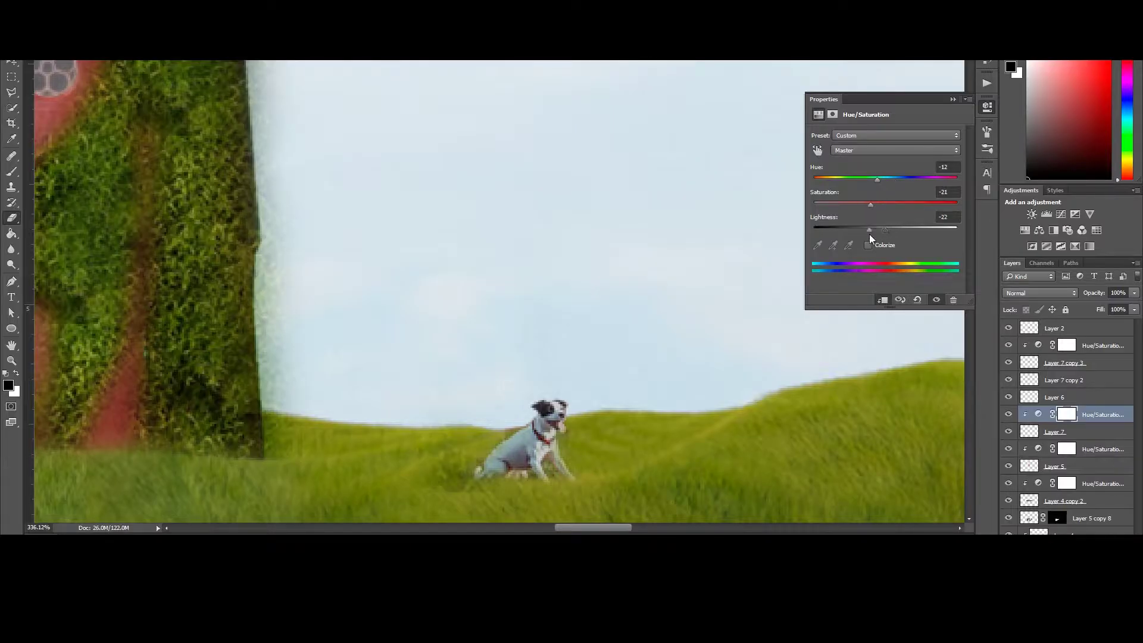
right_click(377, 303)
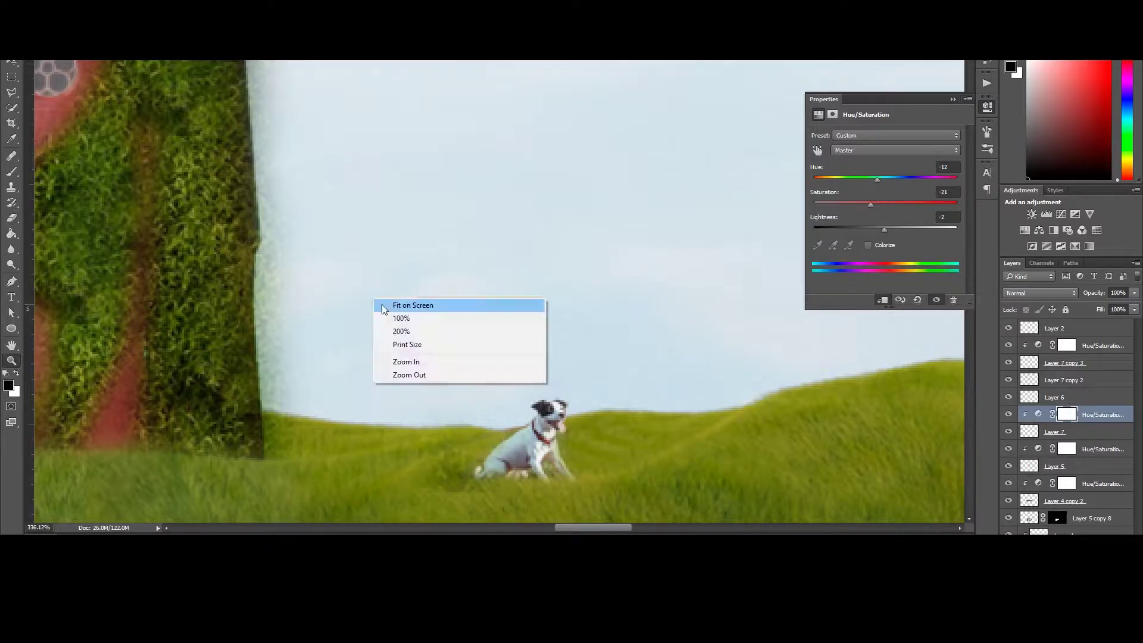
left_click(392, 376)
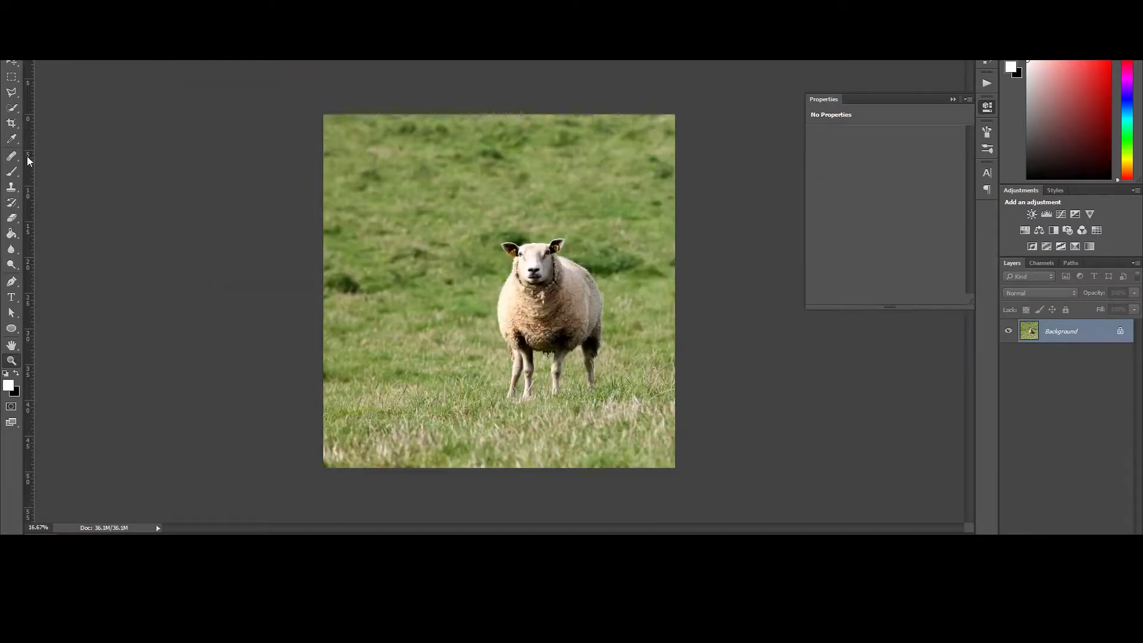
- Select the whole sheep, including its legs, in the sheep photo
left_click_drag(509, 243, 572, 244)
key("s")
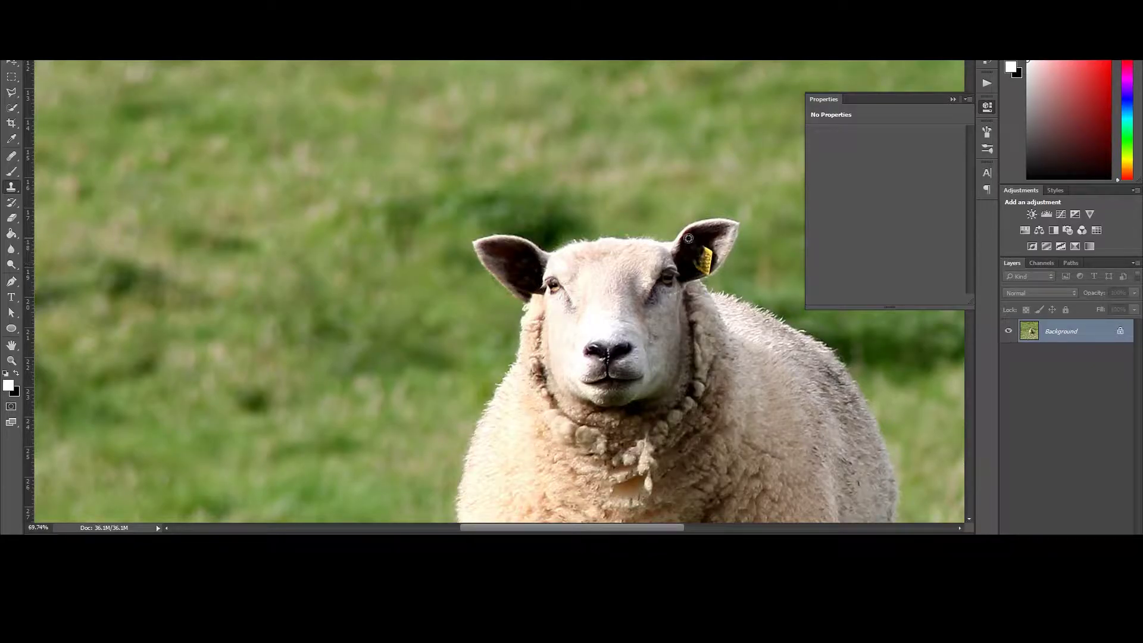
key("z")
key("ctrl+0")
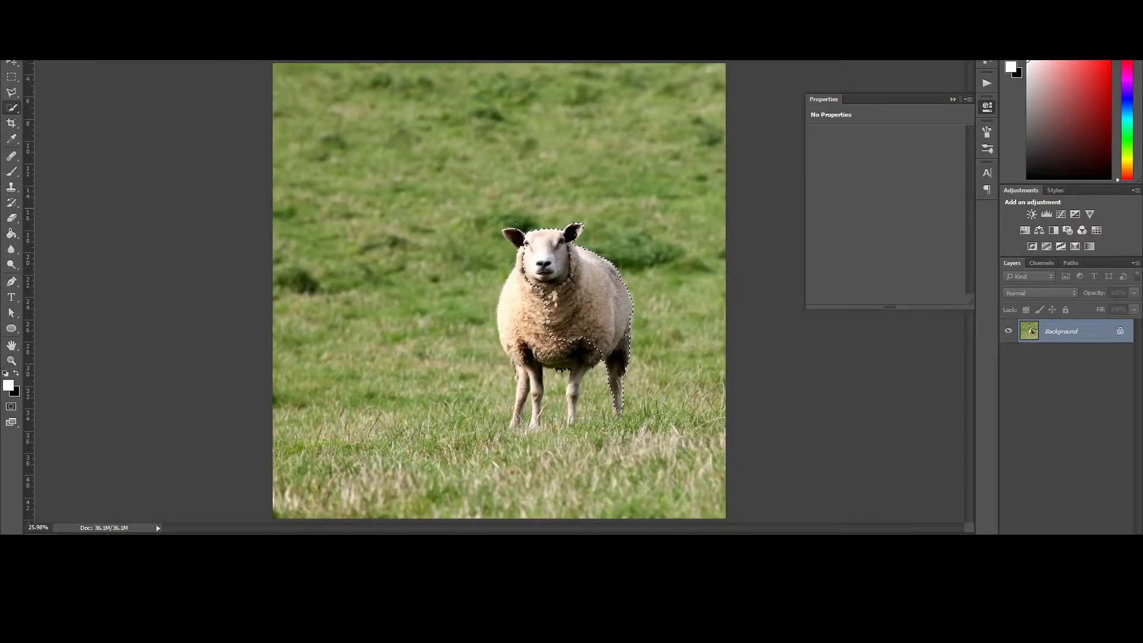
scroll(494, 262, "up", 3)
mouse_move(667, 453)
left_mouse_down()
mouse_move(571, 381)
mouse_move(524, 506)
mouse_move(521, 411)
left_mouse_up()
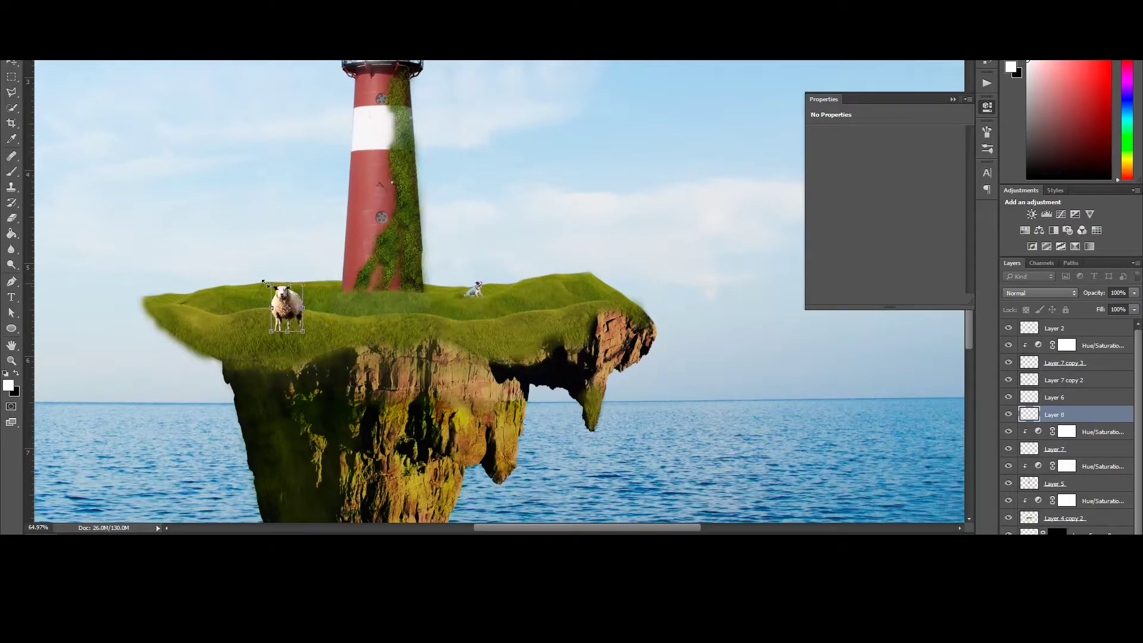
- Add a clipped Hue/Saturation to the sheep and paint a black shadow on its right side
scroll(268, 289, "up", 5)
left_click(1025, 230)
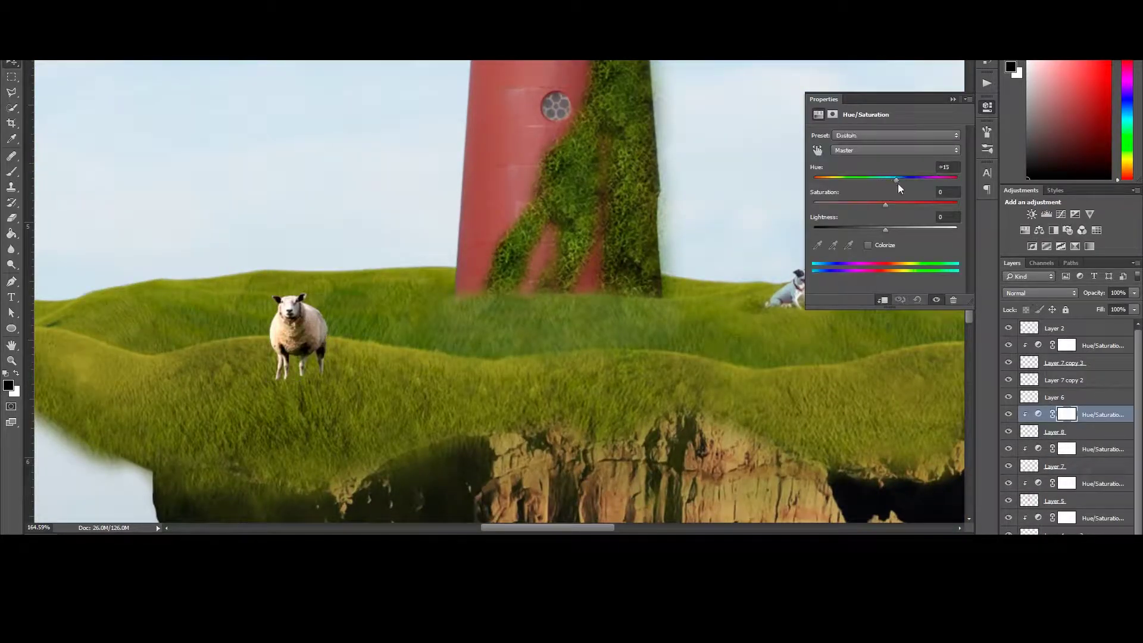
left_click(11, 173)
key("x")
left_click_drag(319, 309, 322, 339)
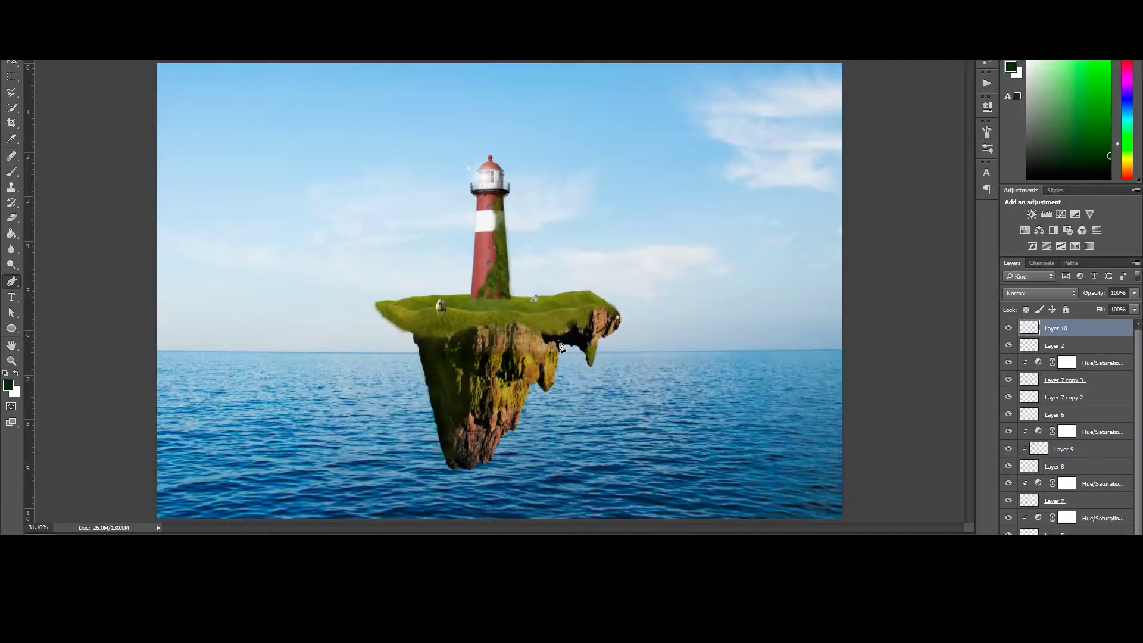
- Stroke a curved path to draw the rope hanging under the island
left_click_drag(558, 338, 558, 329)
key("b")
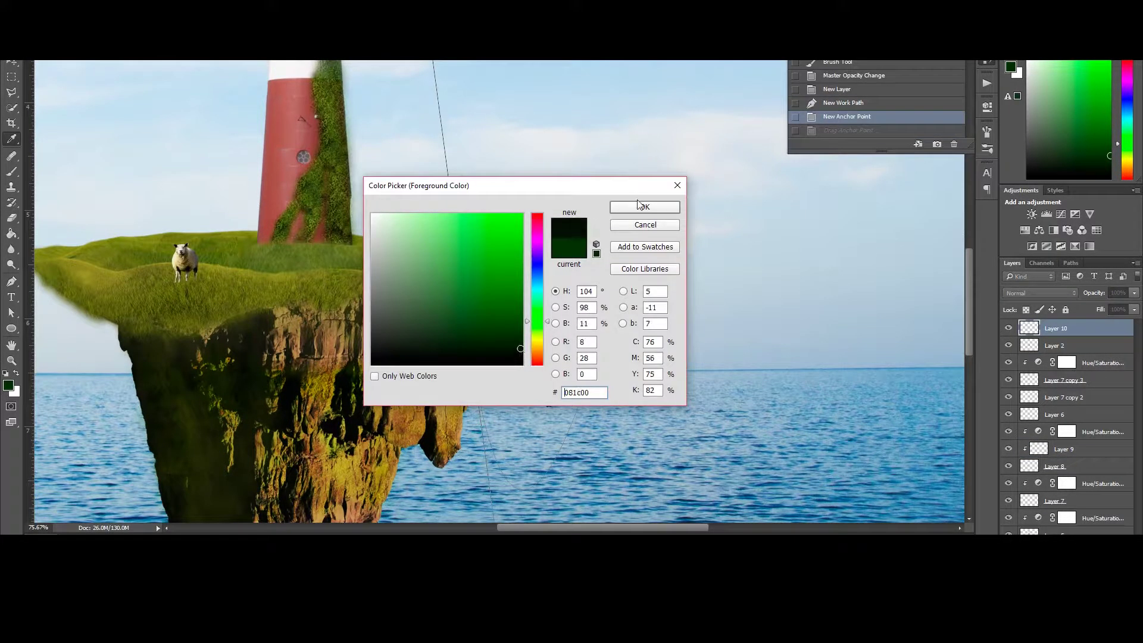
left_click(639, 205)
key("Return")
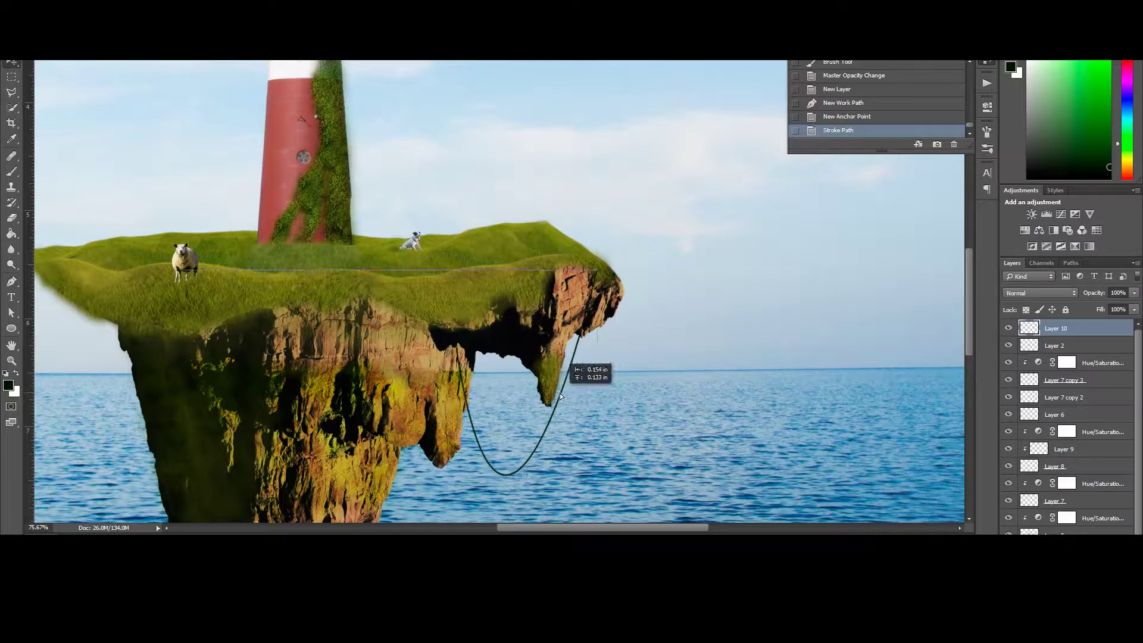
left_click_drag(559, 393, 562, 394)
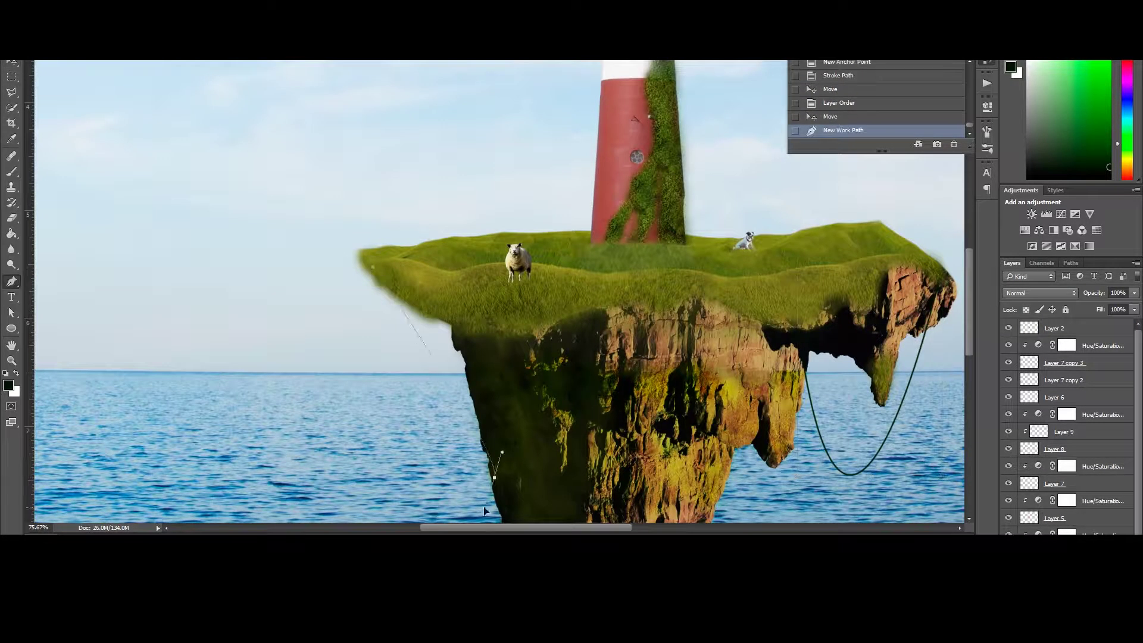
left_click_drag(505, 493, 482, 479)
- Duplicate the rope to the island's left side and delete the extra rope layer
left_click_drag(98, 109, 401, 341)
key("Return")
key("Return")
key("Delete")
key("Return")
scroll(499, 291, "down", 1)
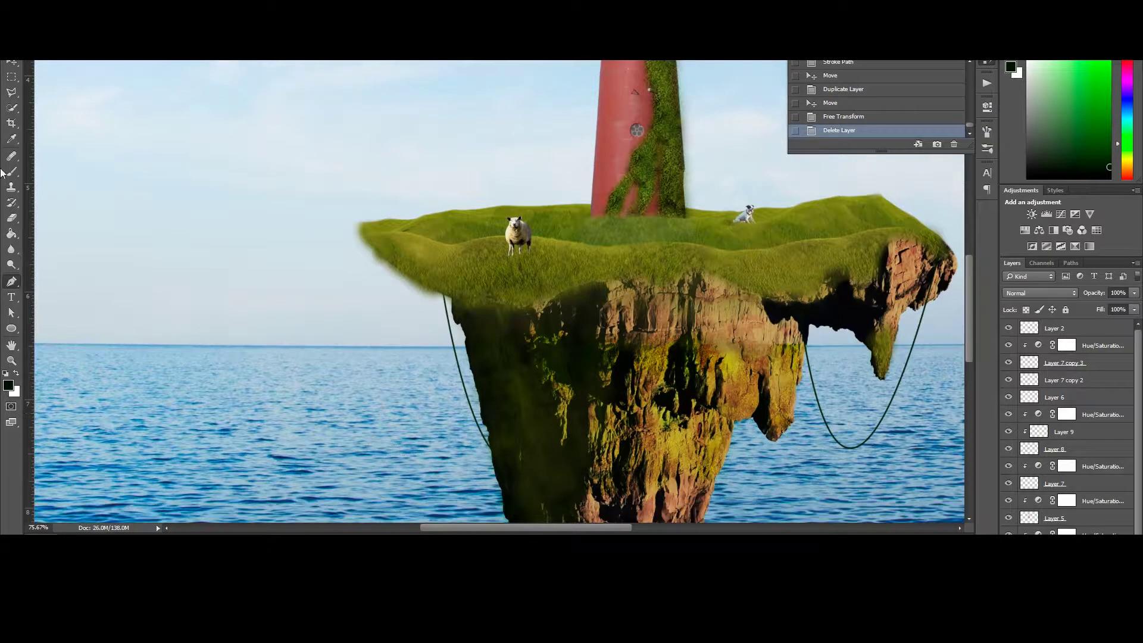
- Paint dark green leafy vines on the rock's right edge with a leafy brush tip
key("b")
right_click(151, 174)
key("Escape")
left_click(526, 293, "alt")
left_click(948, 271)
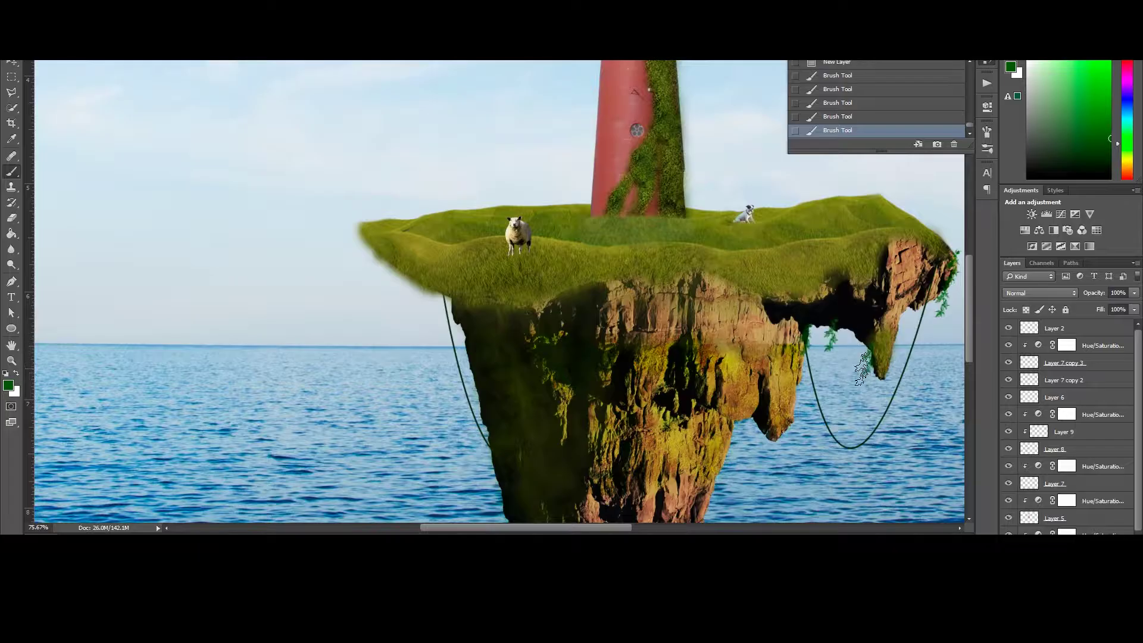
left_click(35, 150)
key("Return")
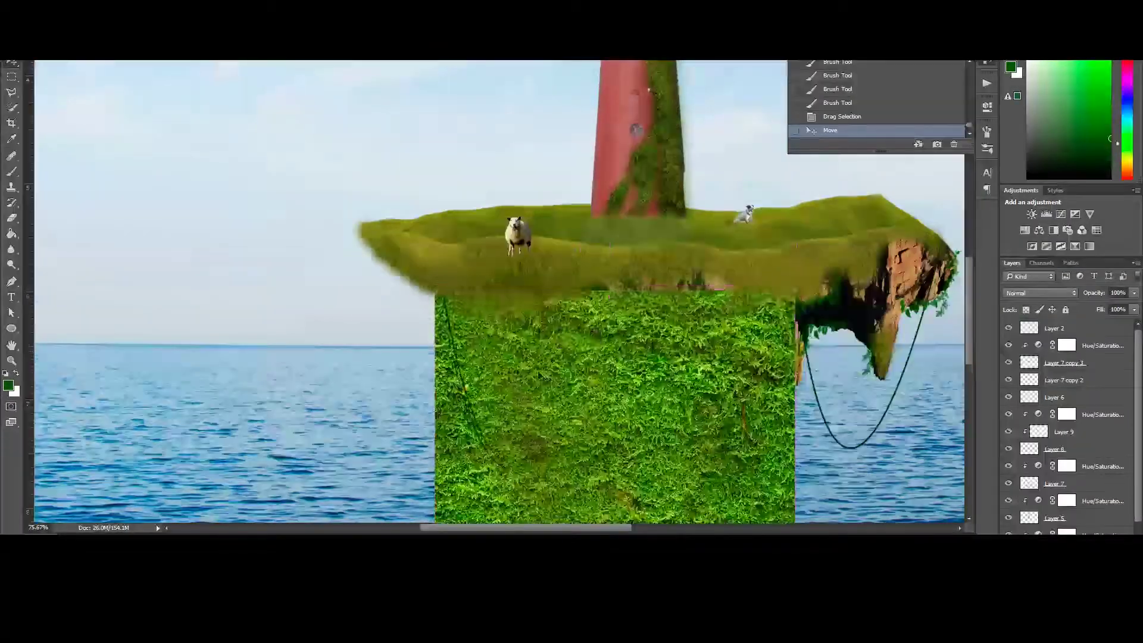
- Enlarge the grass texture over the island rock and commit the transform
scroll(540, 376, "down", 2)
mouse_move(796, 472)
left_mouse_down()
mouse_move(809, 485)
mouse_move(751, 455)
mouse_move(803, 458)
left_mouse_up()
key("Return")
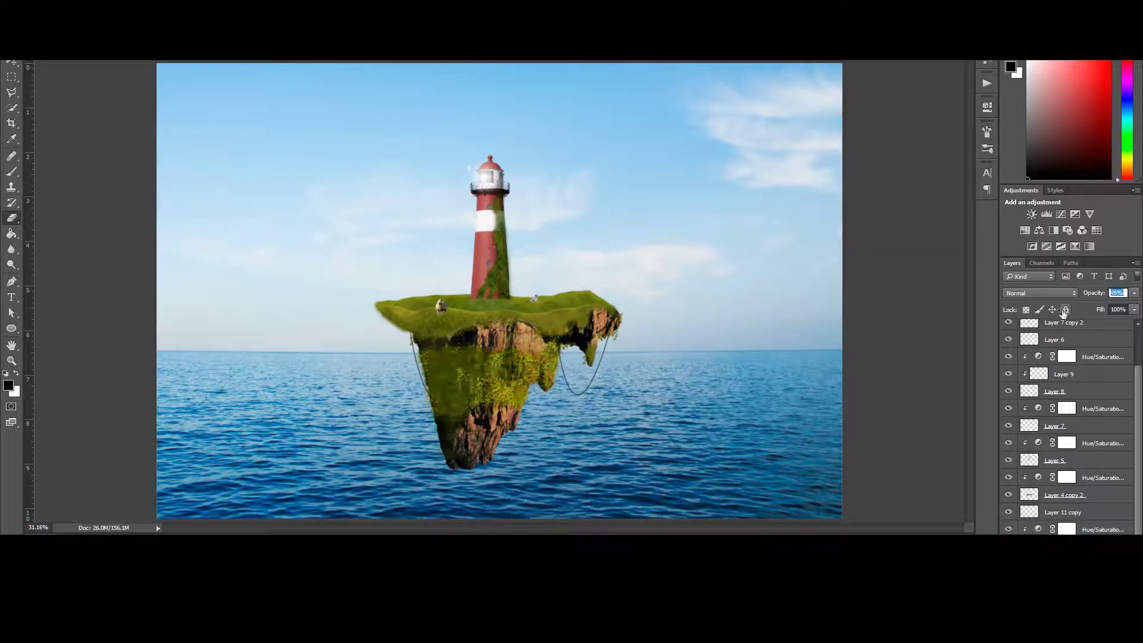
scroll(1049, 373, "up", 2)
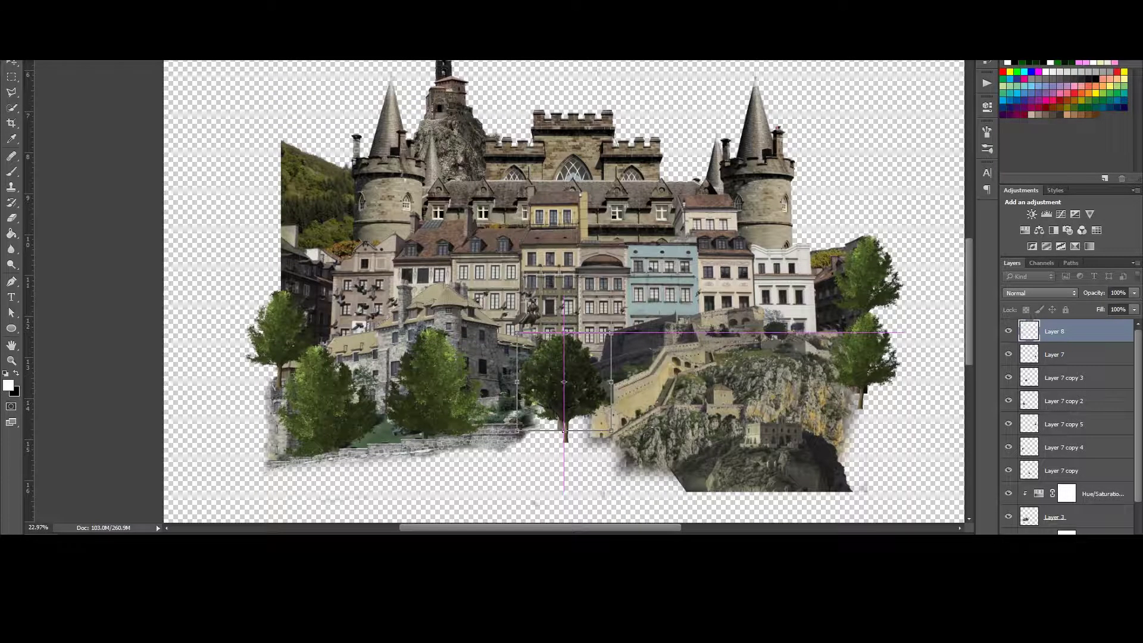
- Select all the castle composite's layers and resize them together
scroll(563, 291, "down", 5)
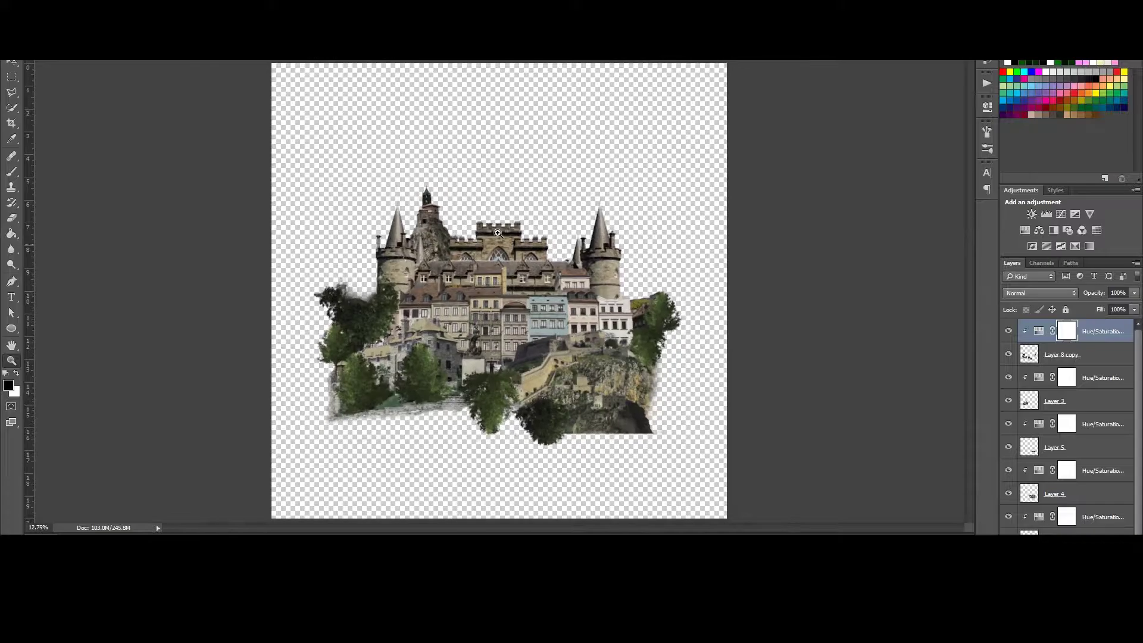
key("ctrl+alt+a")
key("ctrl+t")
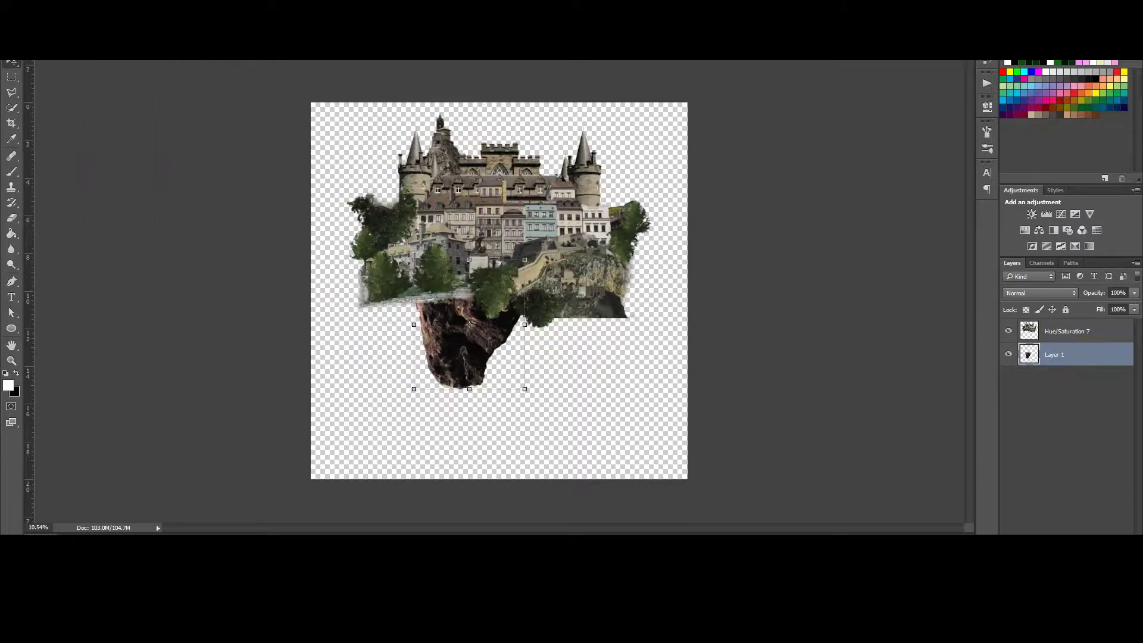
- Add a Hue/Saturation adjustment to the rock and erase its top to reveal the castle wall
left_click(1025, 231)
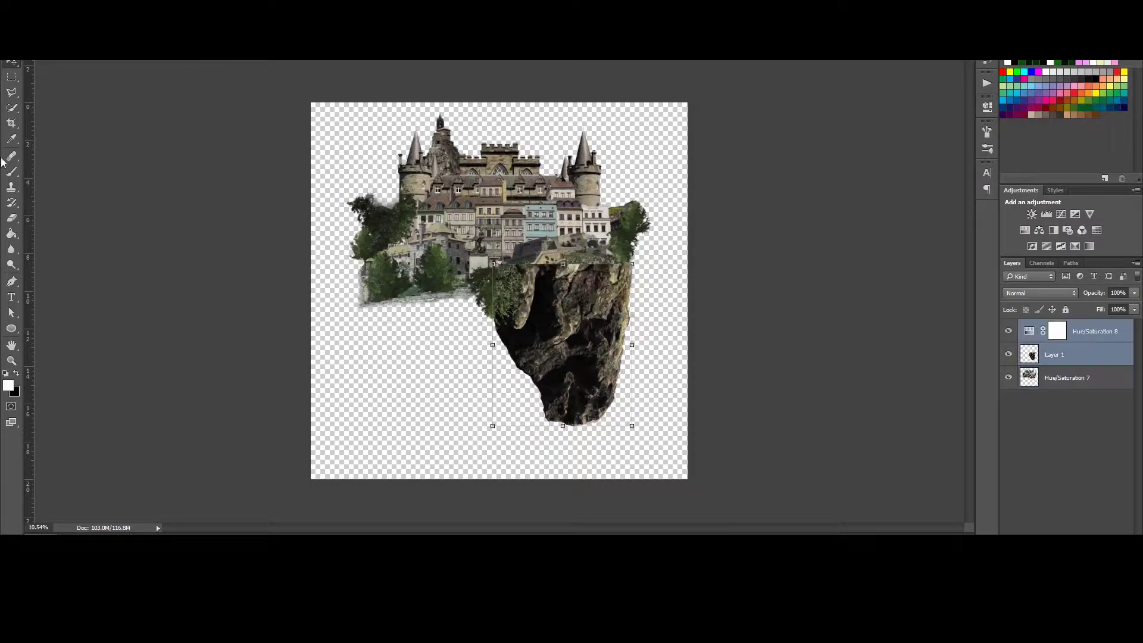
scroll(411, 310, "up", 3)
left_click_drag(555, 262, 710, 365)
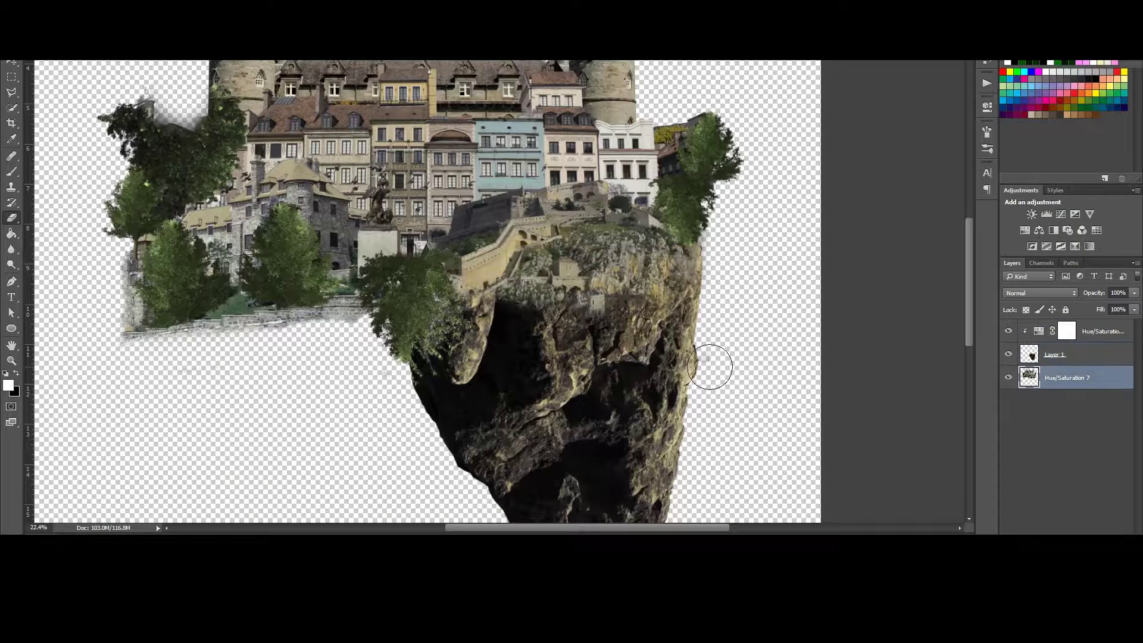
left_click_drag(619, 299, 630, 292)
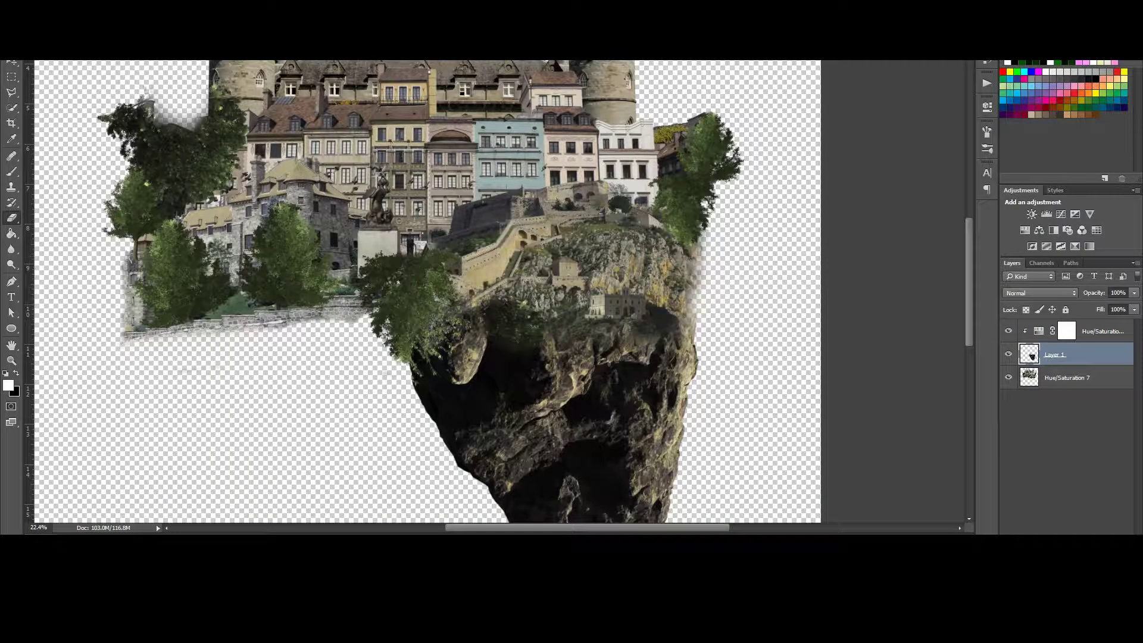
key("ctrl+0")
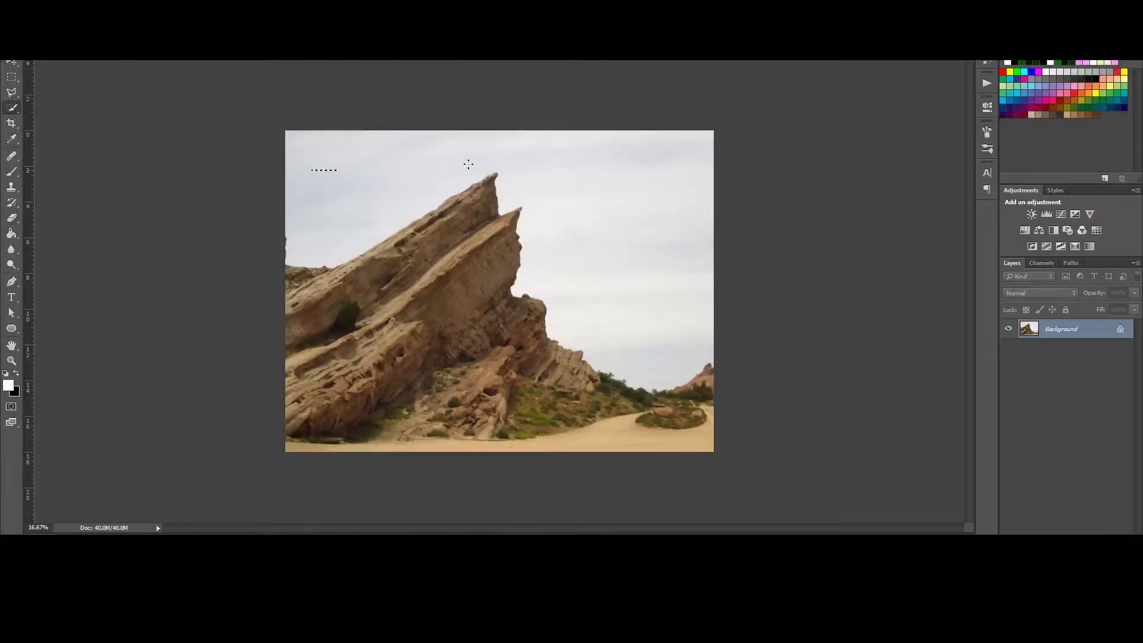
- Invert the selection to the rock and flip it vertically
key("ctrl+shift+i")
left_click(60, 53)
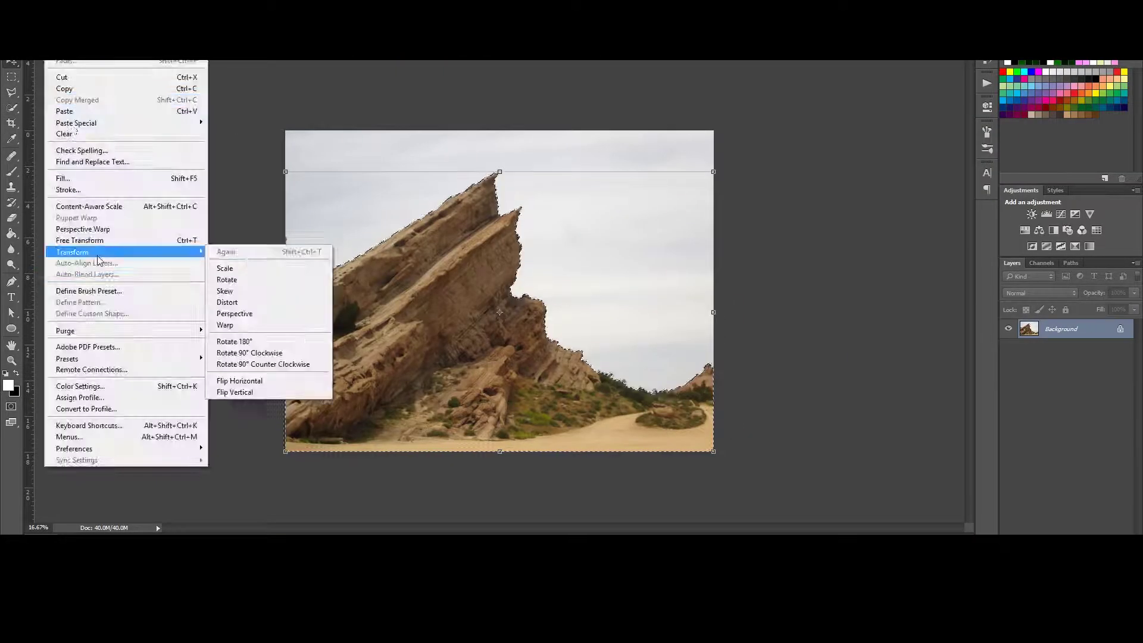
left_click(229, 393)
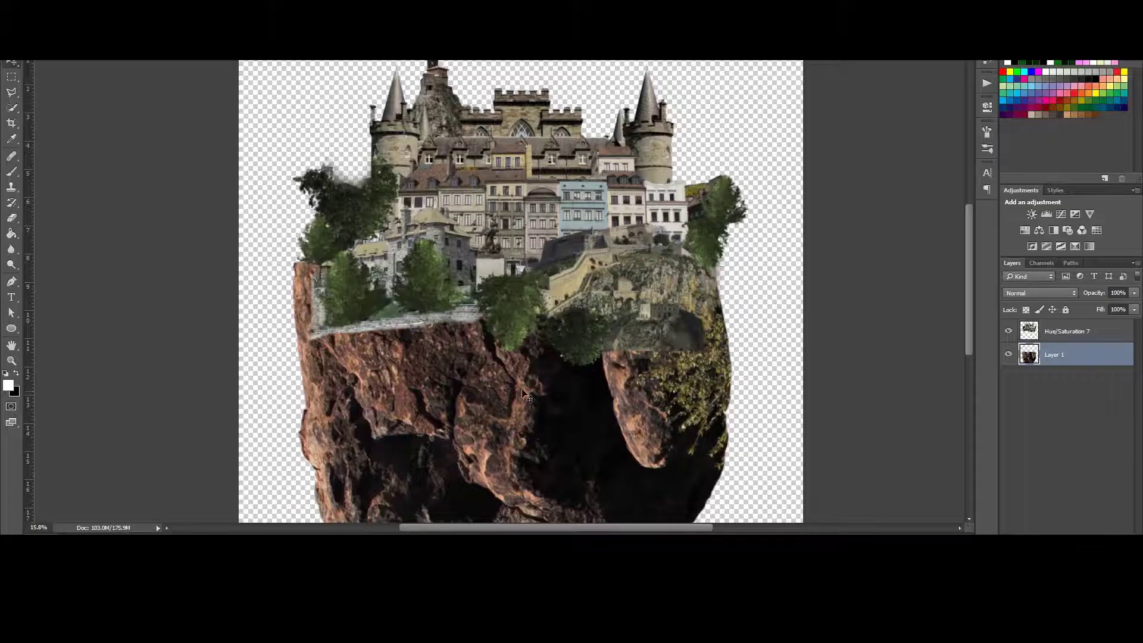
- Shift the rock's hue to +21 and raise the castle island's contrast to 29
key("alt+bracketright")
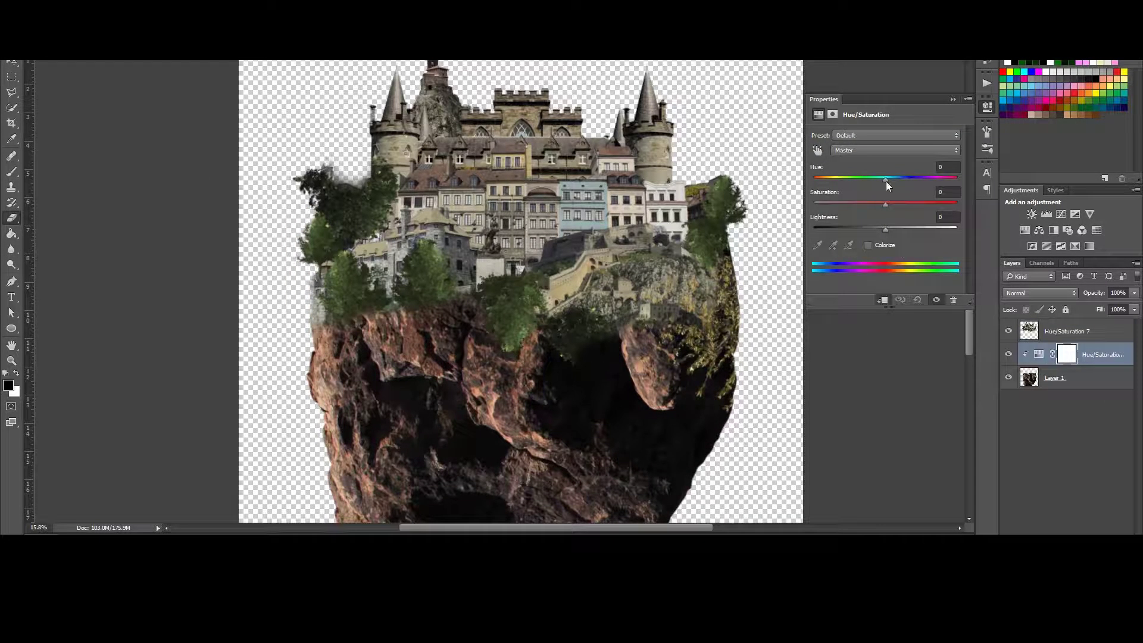
left_click_drag(886, 181, 900, 180)
key("alt+bracketright")
key("x")
right_click(703, 292)
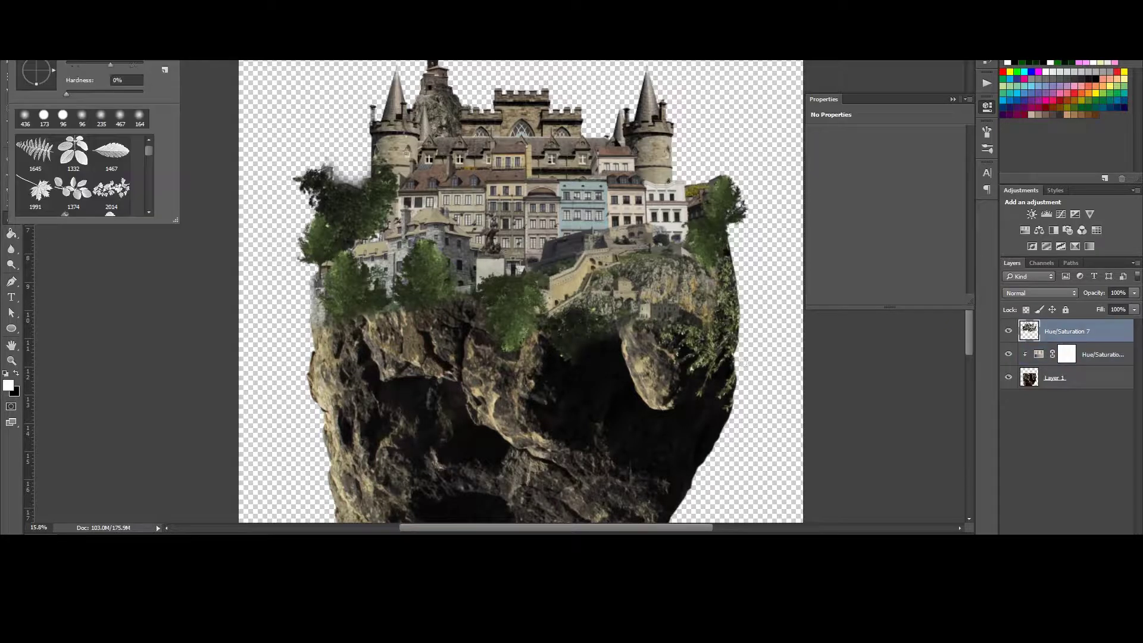
key("Escape")
left_click_drag(886, 190, 906, 199)
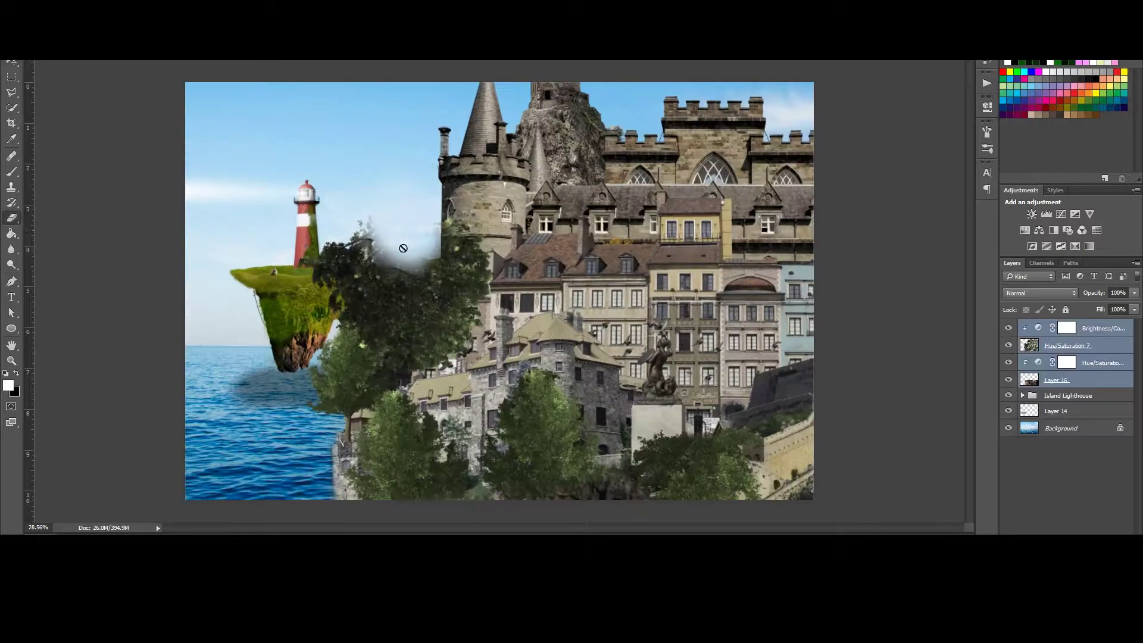
- Transform the castle island's rock and move a duplicated rock piece to the lower left
key("l")
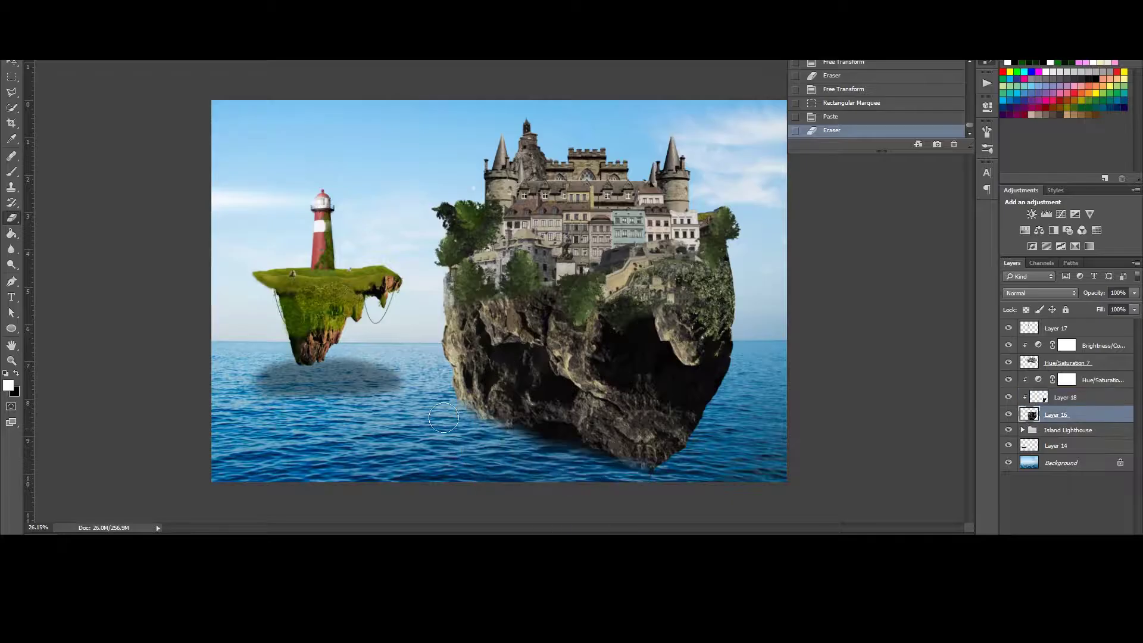
key("ctrl+t")
key("Return")
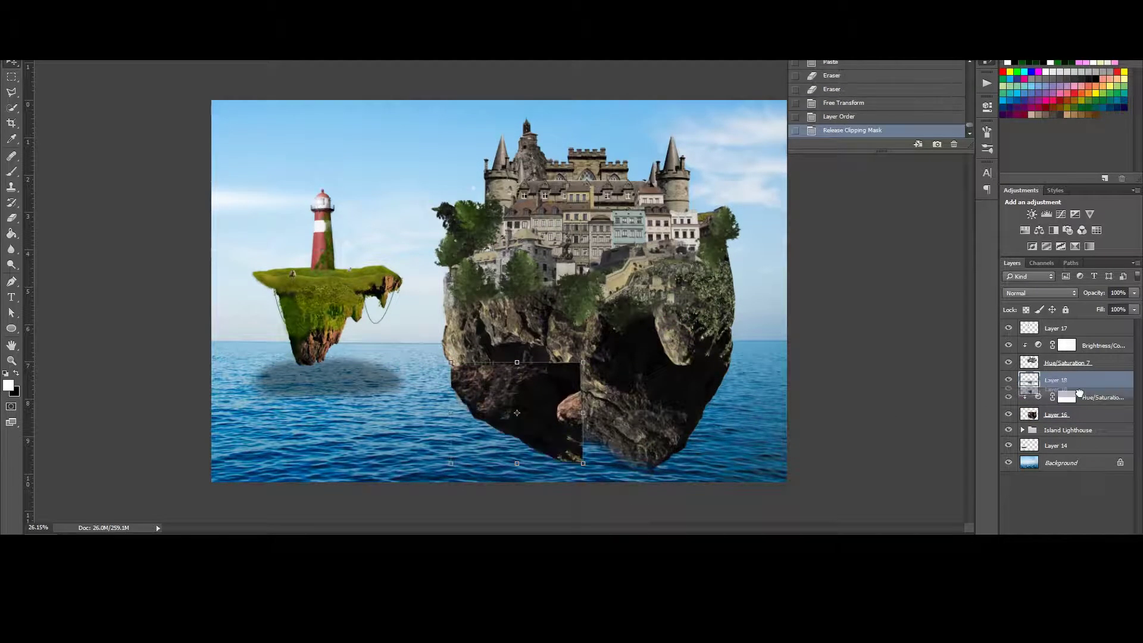
left_click_drag(1066, 398, 1071, 413)
right_click(1072, 413)
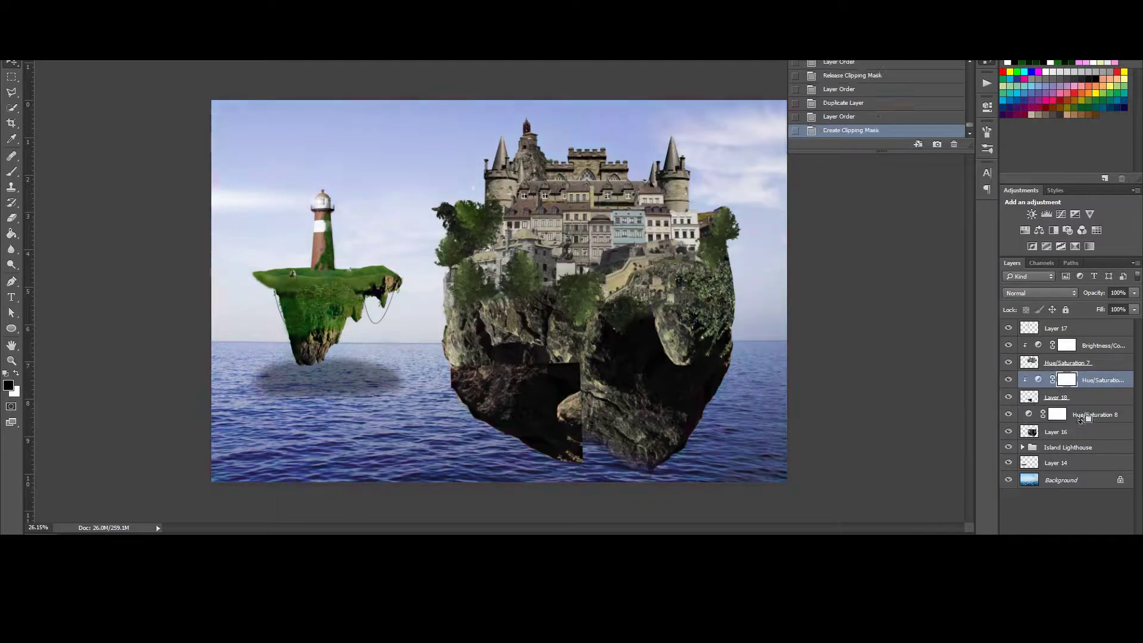
left_click_drag(517, 416, 524, 439)
- Release the rock piece's clipping, scale the whole castle island taller, and raise Layer 18
key("ctrl+alt+g")
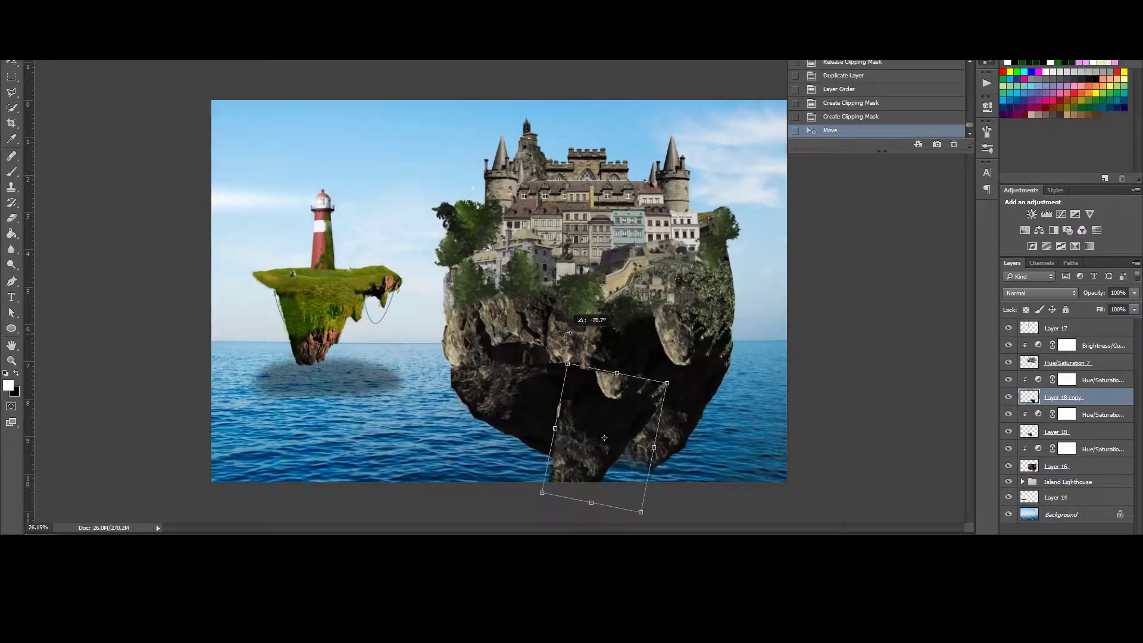
key("Return")
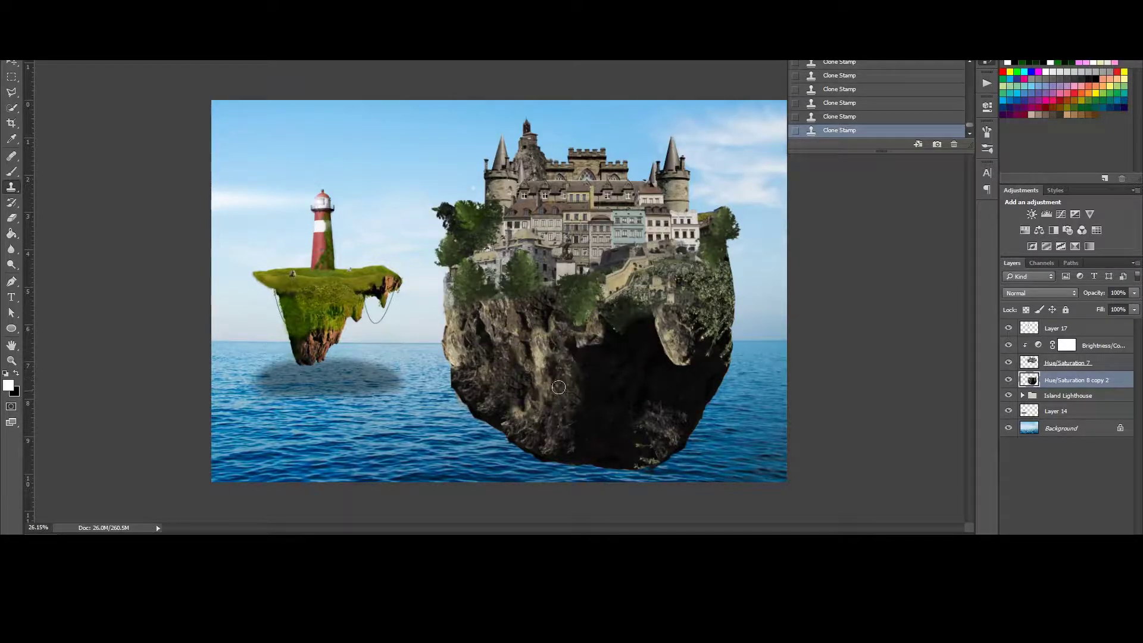
left_click(1077, 331, "shift")
key("ctrl+t")
left_click_drag(438, 199, 477, 157)
left_click_drag(702, 161, 717, 134)
left_click_drag(1101, 380, 1105, 362)
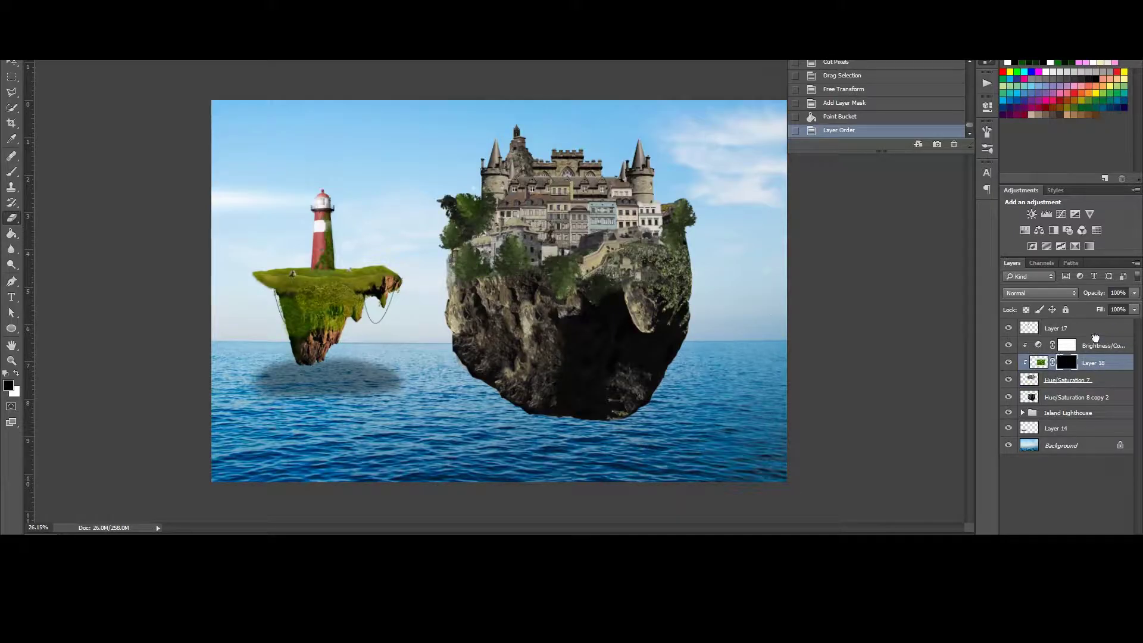
- Paint grass onto the castle island's rock and try a Hue/Saturation adjustment on it, then reset it
mouse_move(452, 256)
left_mouse_down()
mouse_move(470, 310)
mouse_move(684, 280)
mouse_move(476, 369)
left_mouse_up()
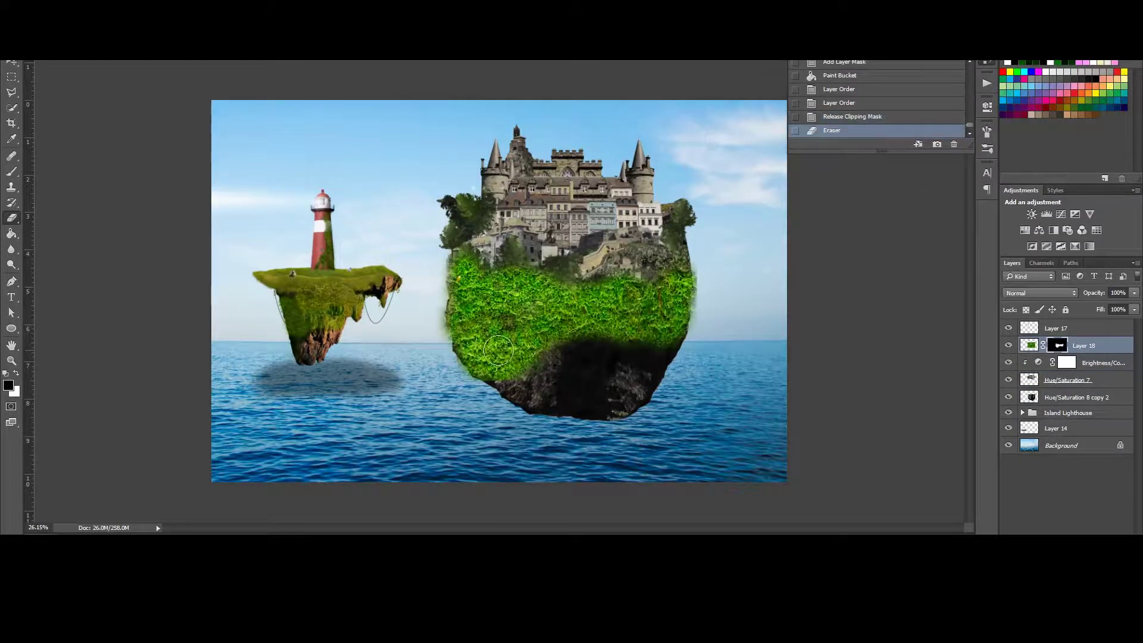
key("x")
left_click(1039, 229)
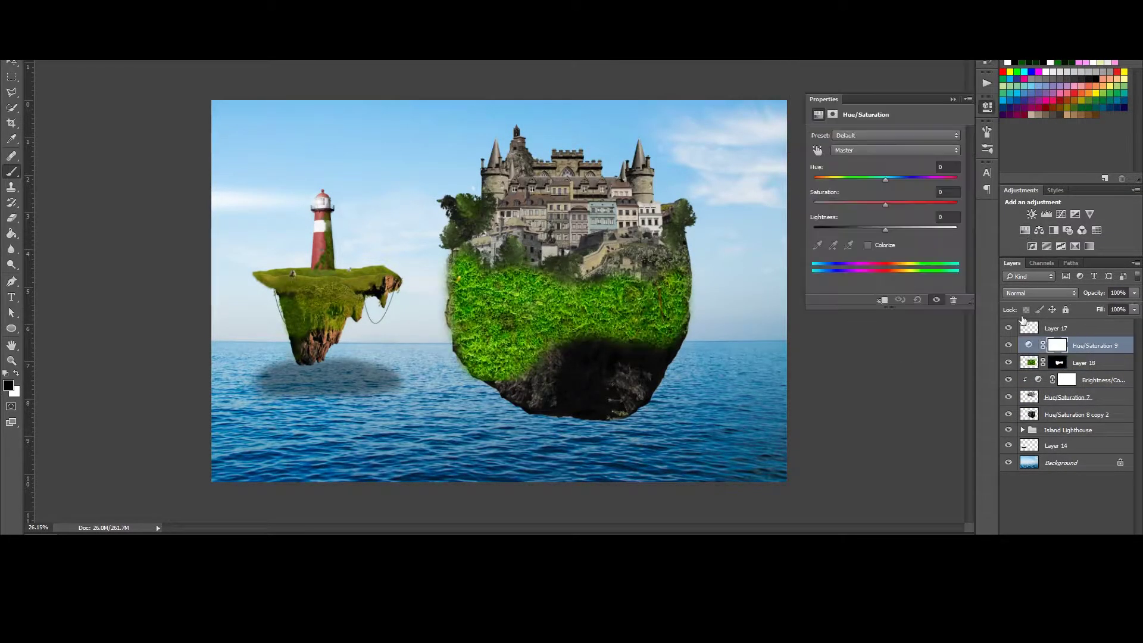
left_click_drag(886, 203, 893, 178)
left_click(917, 299)
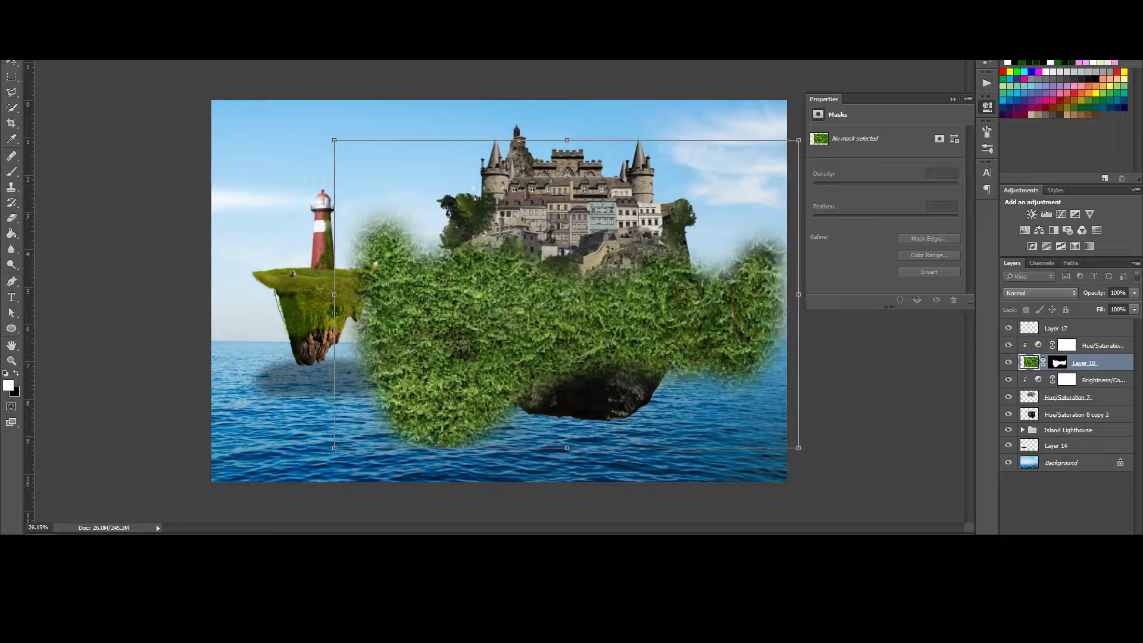
- Add a hue adjustment above Hue/Saturation 7 to shift the rock's hue and darken the grass
left_click(1066, 397)
left_click(1039, 230)
left_click_drag(886, 177, 916, 205)
left_click(1067, 345)
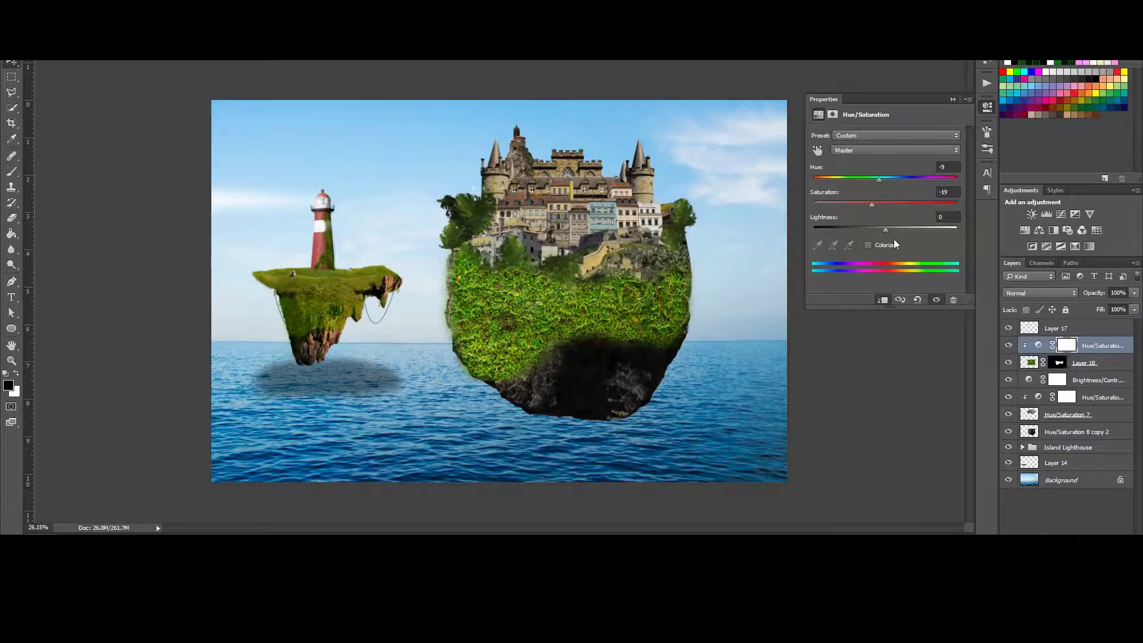
left_click(12, 171)
- Set the brush's painting colour to dark green
left_click(8, 385)
key("Escape")
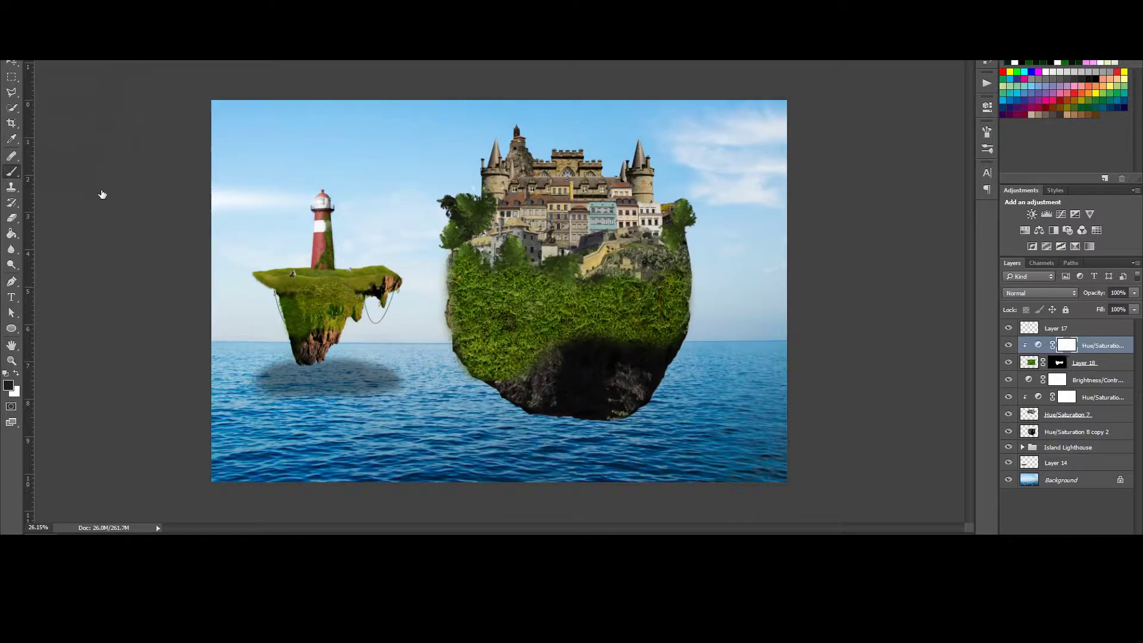
left_click(8, 385)
left_click(645, 207)
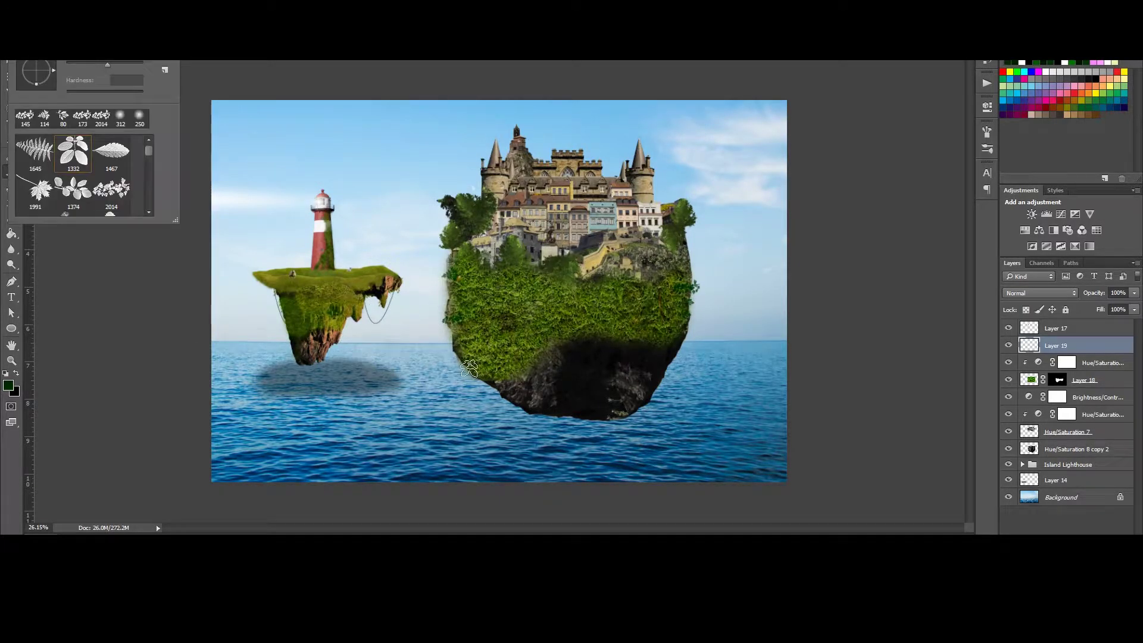
left_click(469, 368)
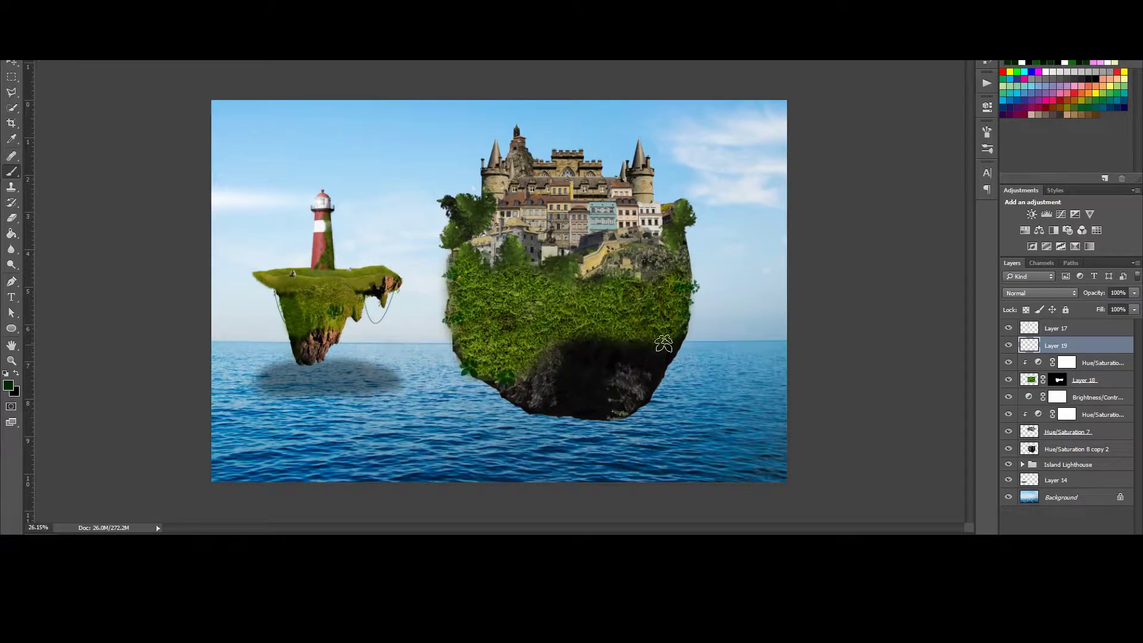
- Desaturate Layer 19 with Hue +7, Saturation −76 and lower its opacity to 81%
left_click(1021, 231)
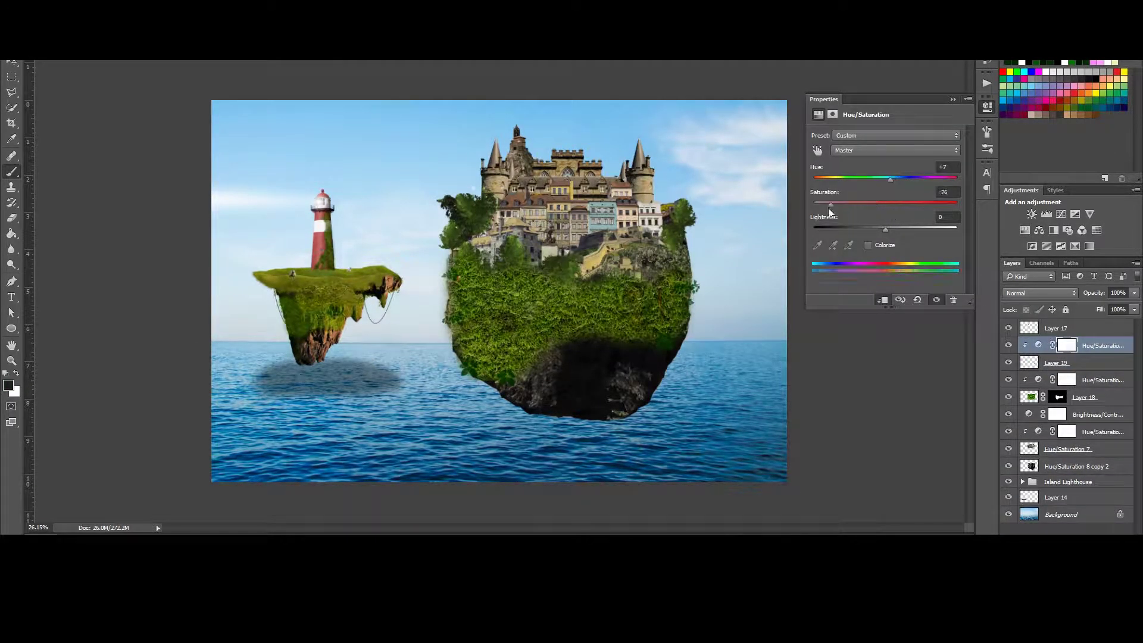
key("alt+bracketleft")
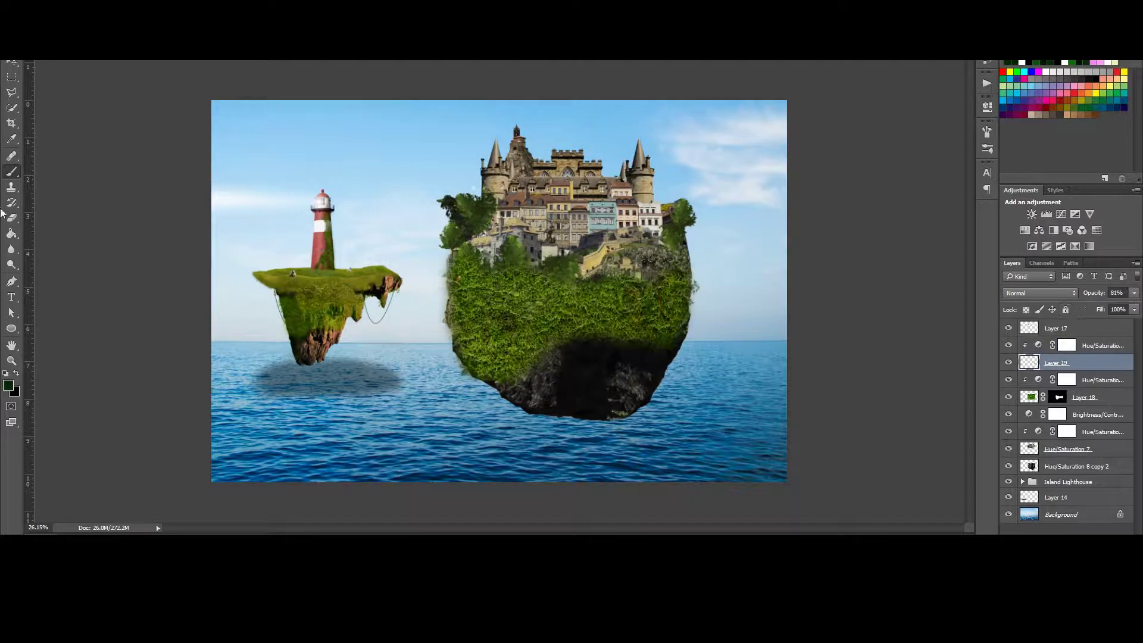
key("s")
scroll(628, 208, "up", 5)
key("alt+bracketleft")
key("alt+bracketleft")
key("alt+bracketleft")
key("alt+bracketleft")
key("alt+bracketleft")
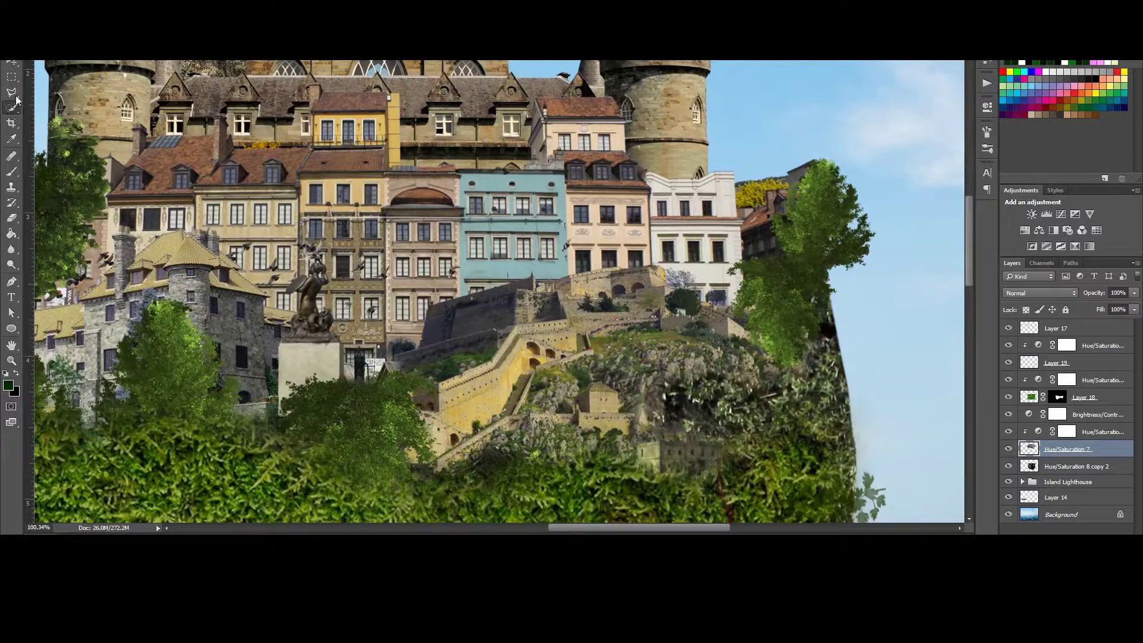
- Add a new empty layer below Hue/Saturation 7 and zoom in on the island
scroll(357, 393, "down", 5)
key("alt+bracketleft")
key("ctrl+shift+alt+n")
key("ctrl+plus")
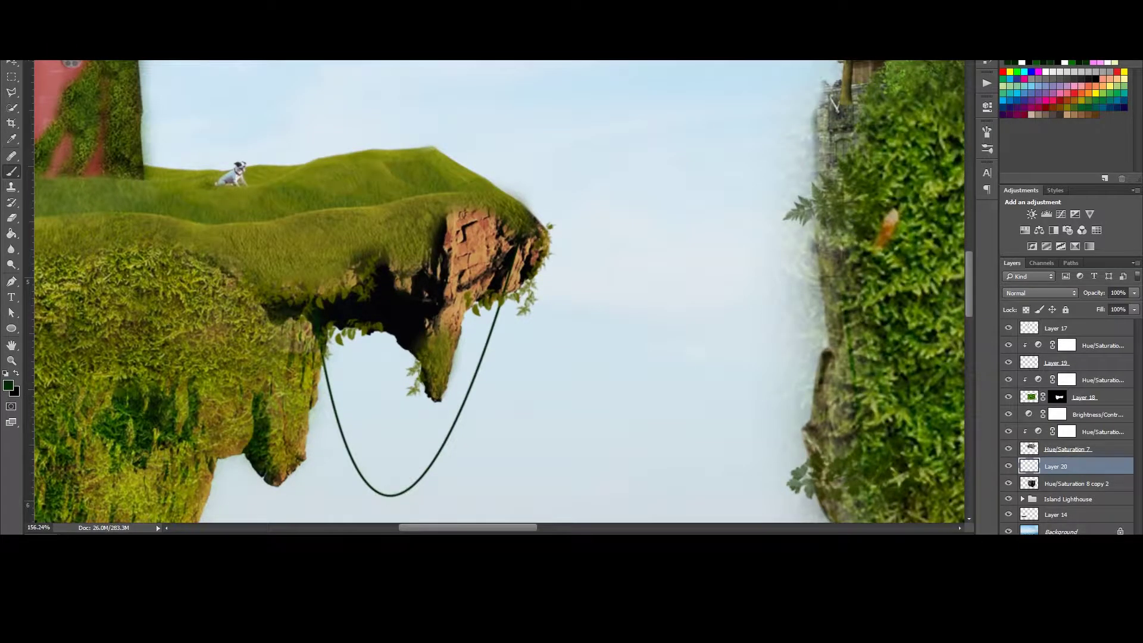
left_click_drag(457, 421, 395, 489)
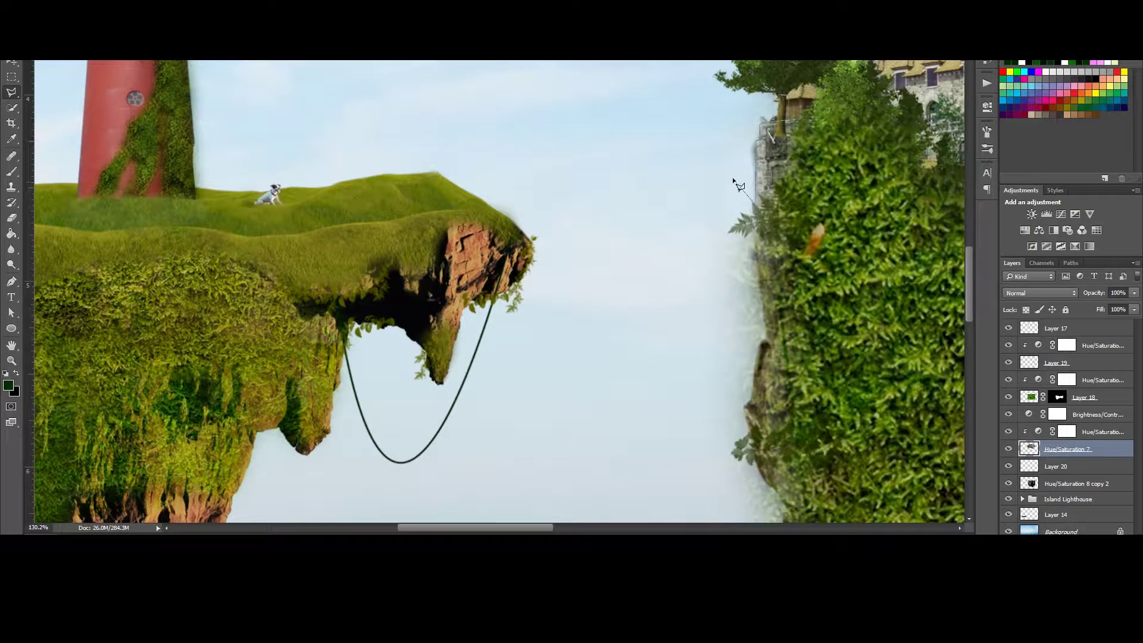
- Darken the moss along the castle island's left edge on Layer 18 and choose a leaf-shaped brush
left_click(11, 186)
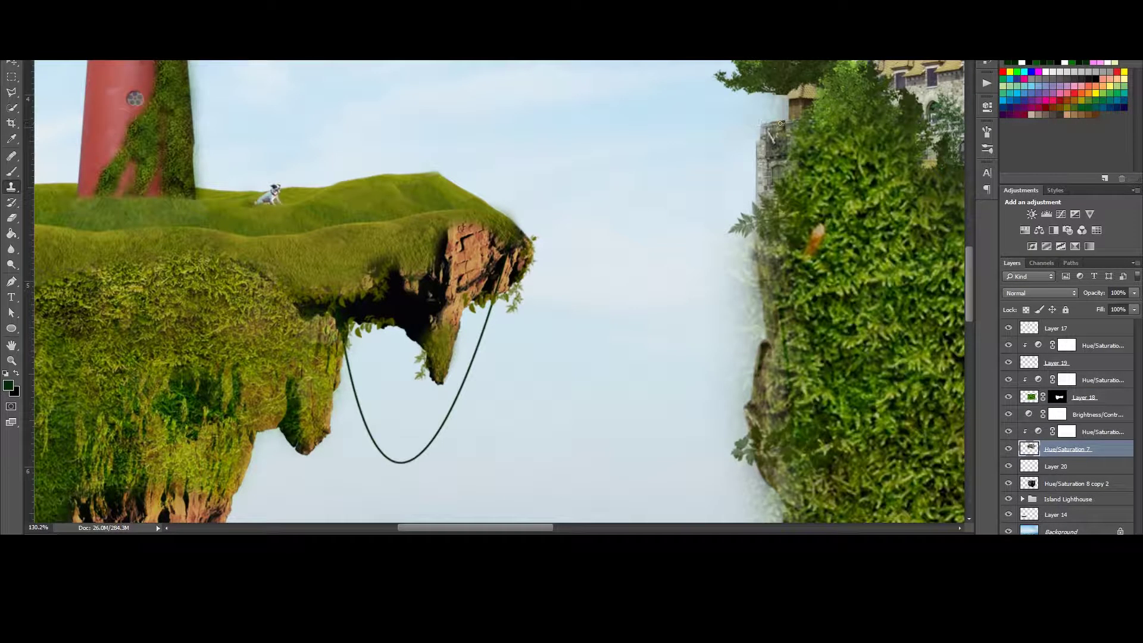
left_click(1025, 403)
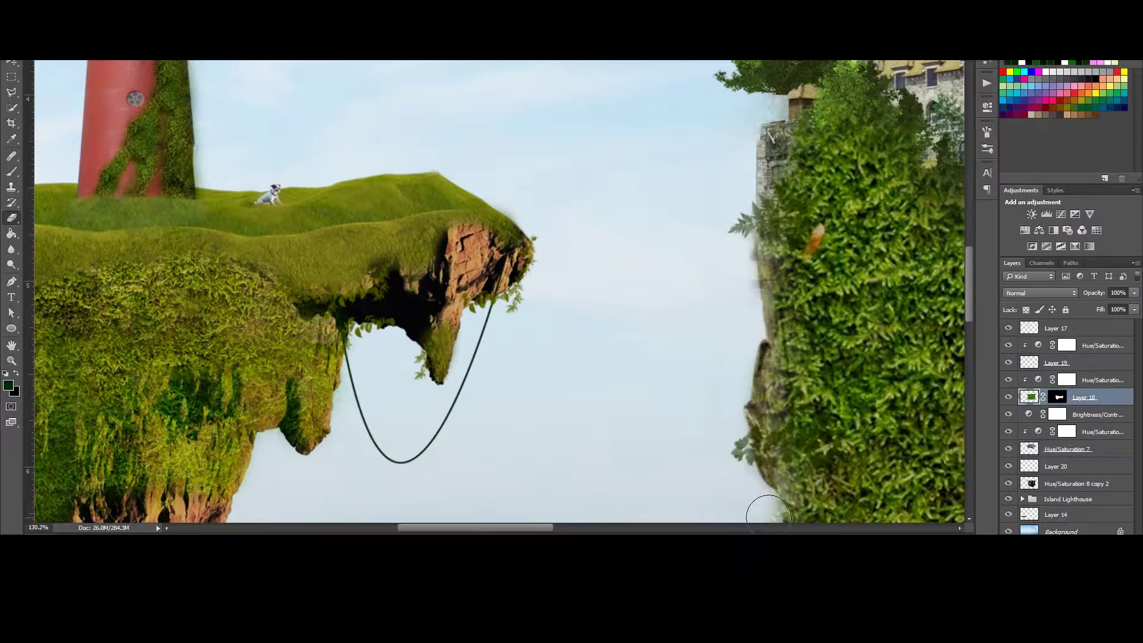
scroll(741, 326, "down", 5)
left_click(1032, 484)
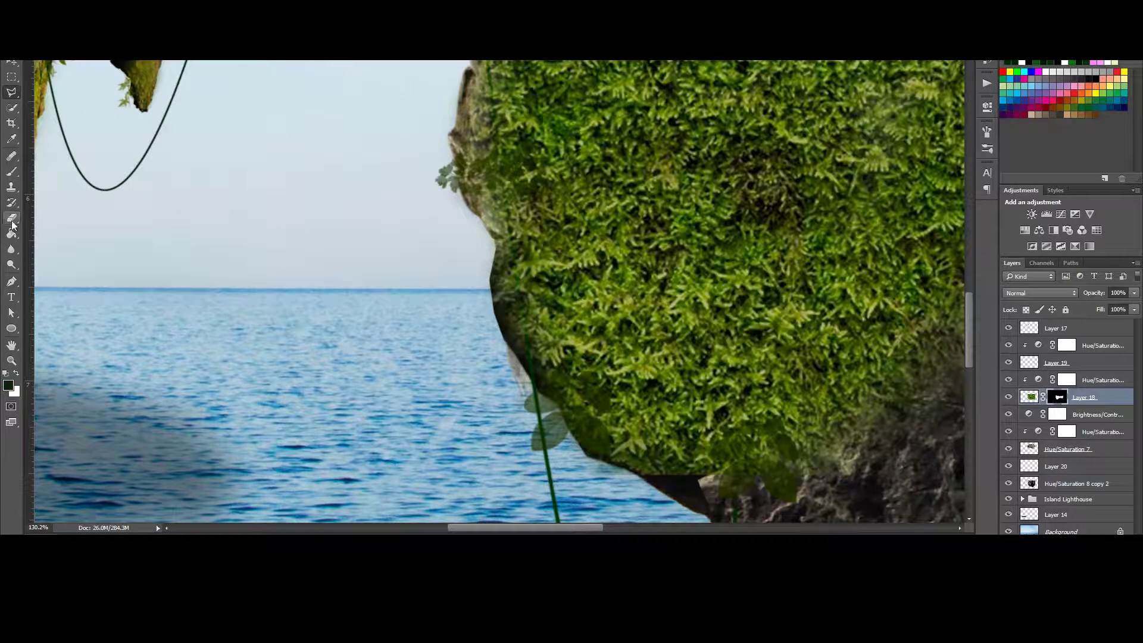
left_click_drag(638, 460, 518, 315)
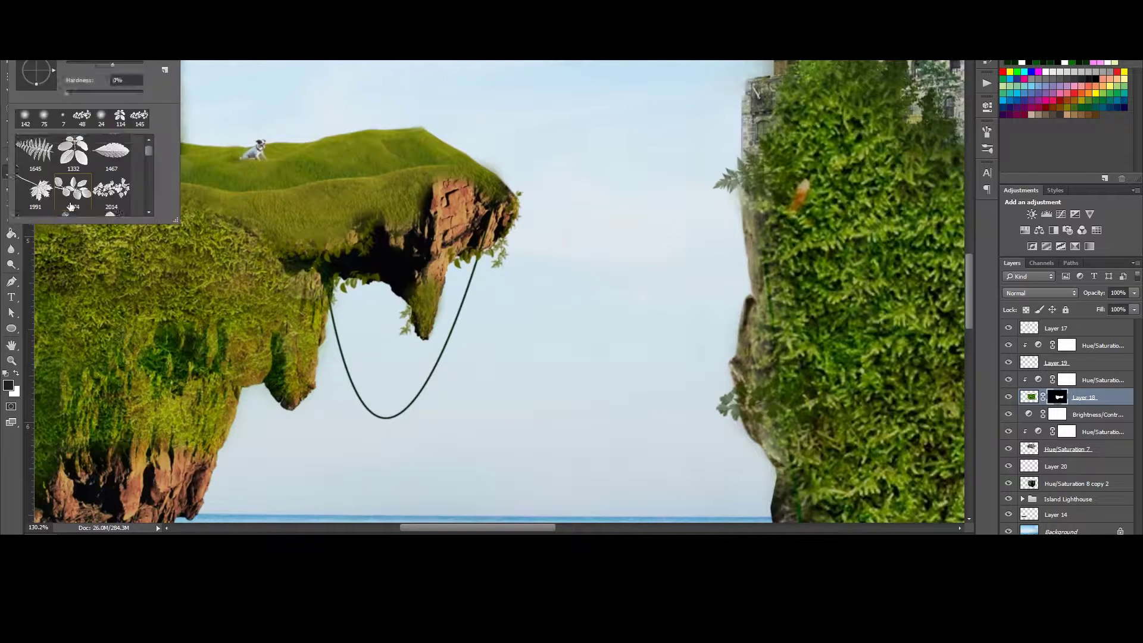
left_click(70, 206)
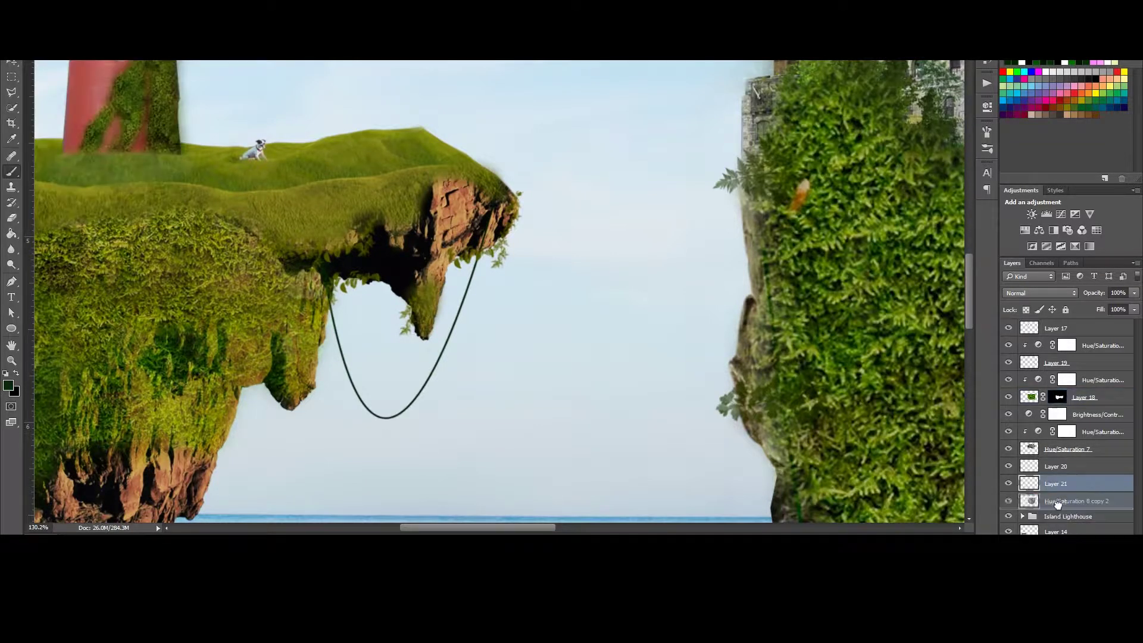
- Stamp a dark green leaf sprig onto new Layer 21
left_click(402, 415)
left_click(9, 385)
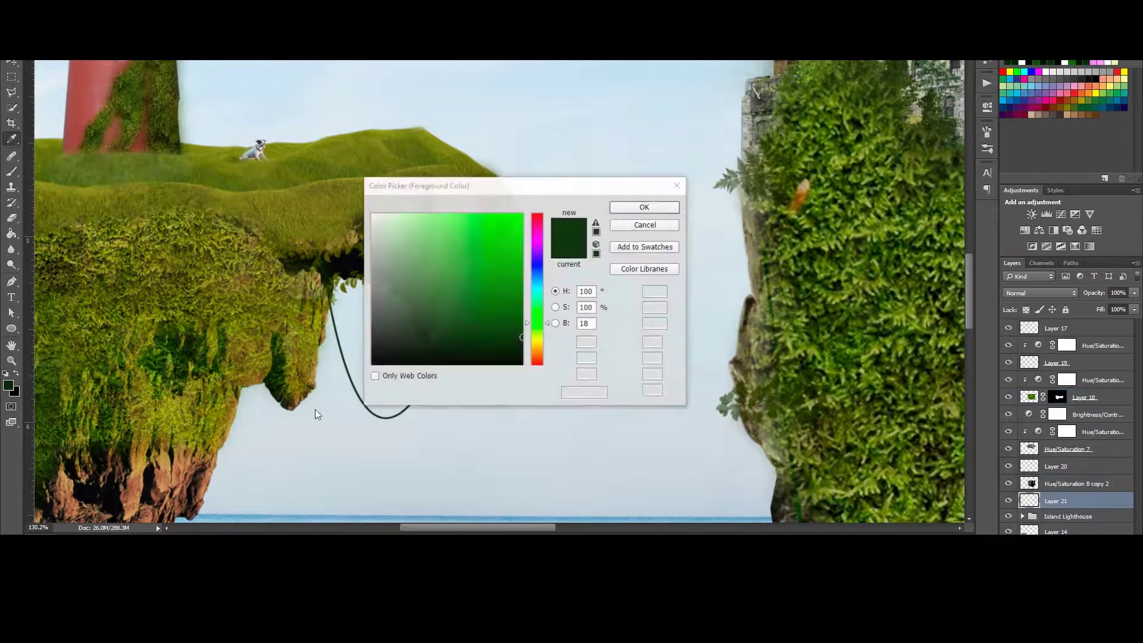
left_click(646, 202)
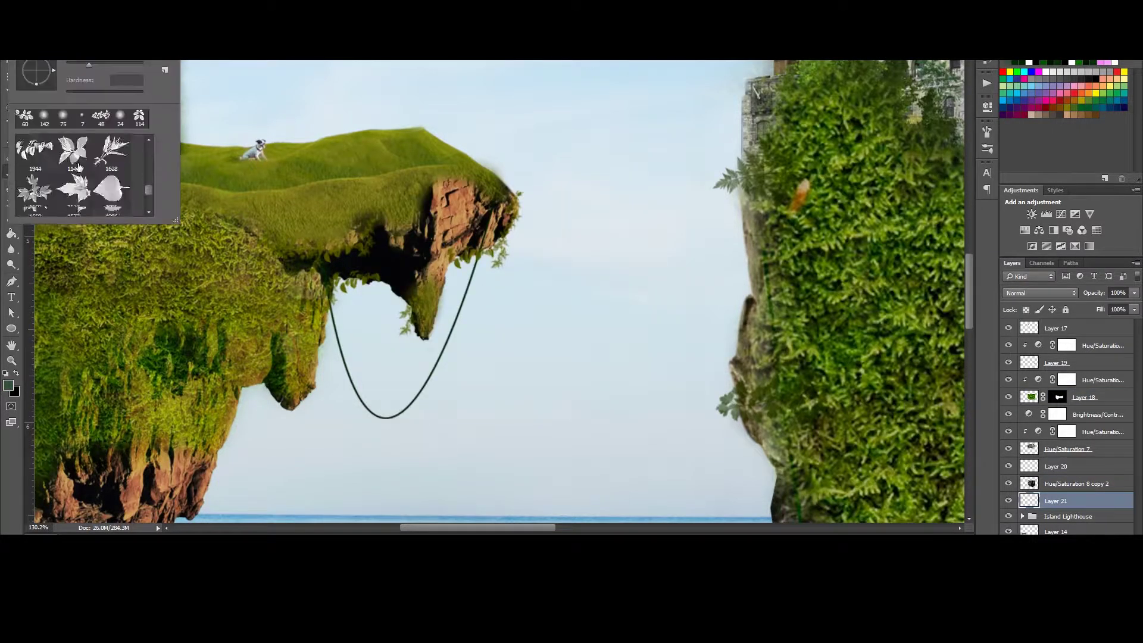
scroll(93, 137, "down", 1)
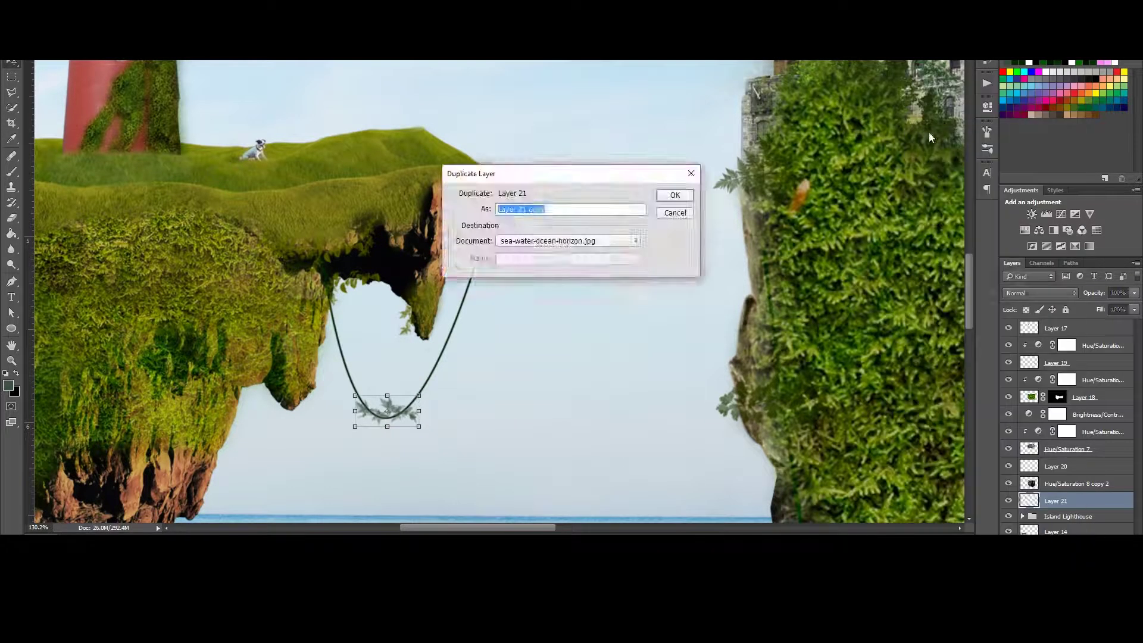
key("Return")
- Duplicate the leaf sprig layer and rotate the copy about 45° onto the rope
scroll(369, 416, "down", 5)
right_click(1066, 501)
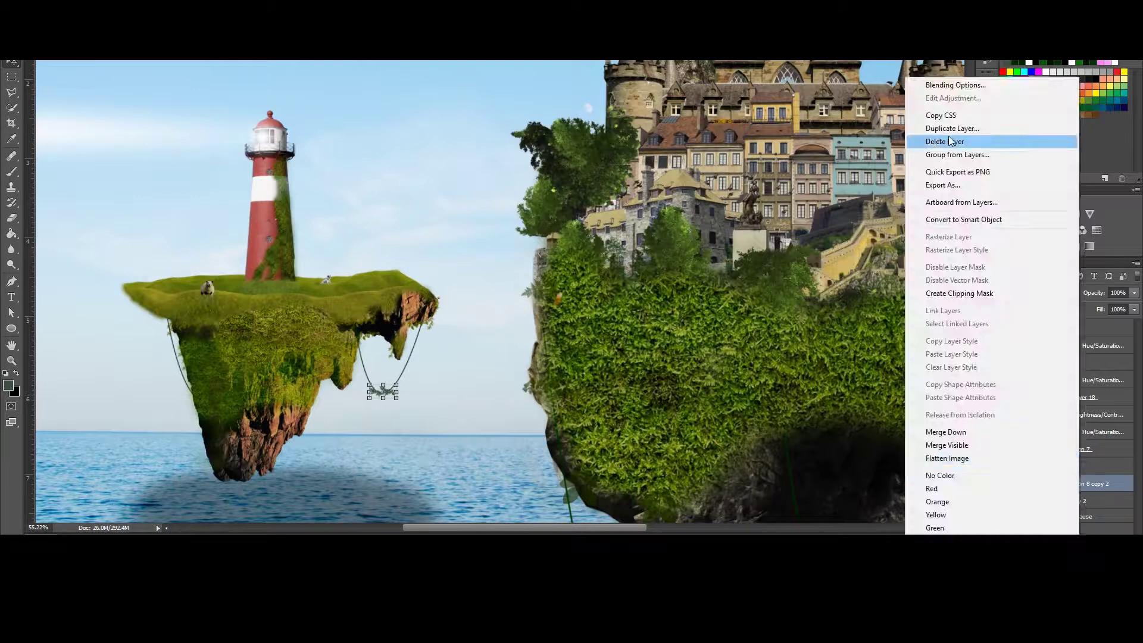
left_click(946, 137)
key("Return")
left_click_drag(393, 398, 397, 394)
scroll(398, 393, "up", 3)
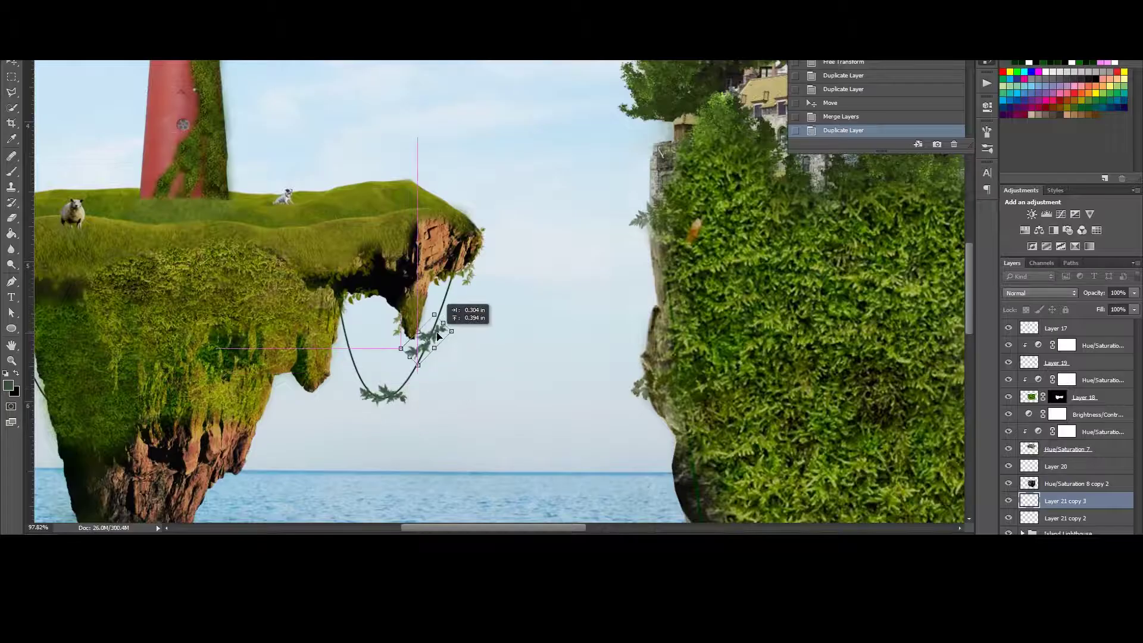
key("Return")
- Place another sprig copy on the vines under the castle island and move the copies to the top
scroll(397, 393, "down", 5)
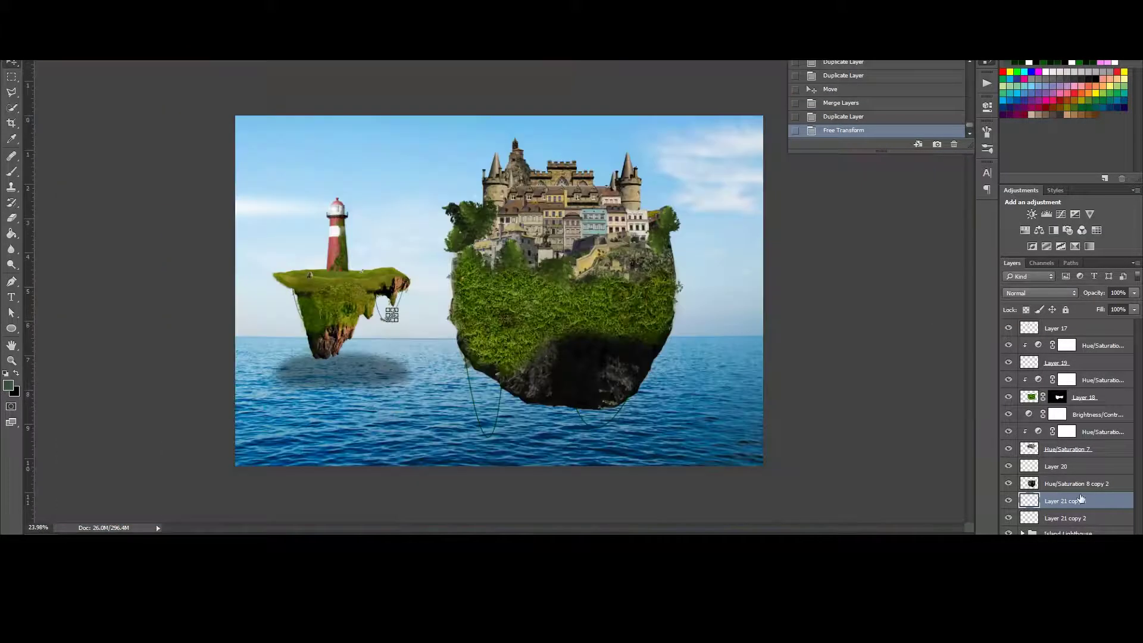
key("ctrl+j")
key("ctrl+t")
left_click_drag(650, 467, 684, 496)
scroll(684, 496, "up", 3)
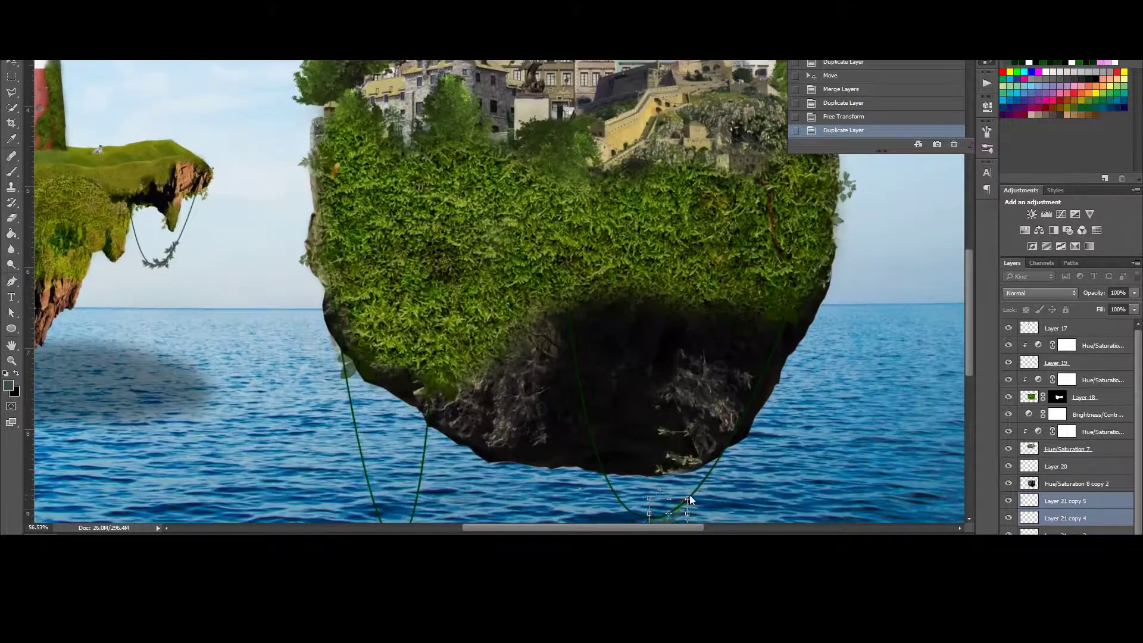
key("Return")
key("ctrl+shift+bracketright")
key("z")
key("ctrl+0")
- Duplicate Layer 18 and move the copy above Hue/Saturation 9
left_click(1084, 429)
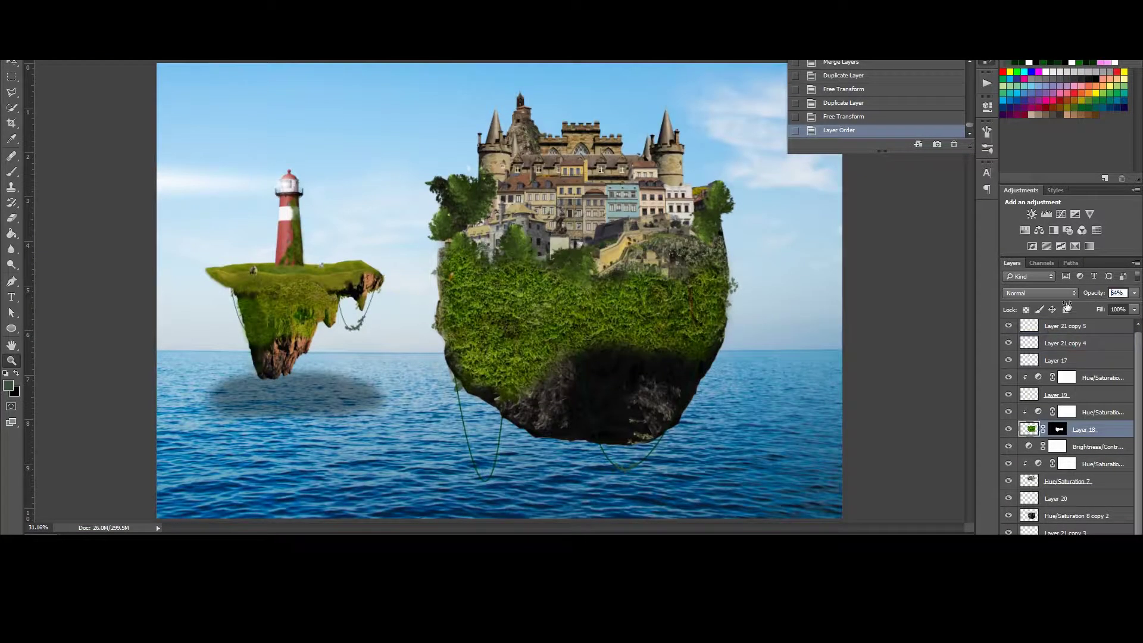
key("7")
key("shift+plus")
key("shift+plus")
key("shift+plus")
key("shift+plus")
key("shift+plus")
key("shift+plus")
key("shift+plus")
key("shift+plus")
key("shift+plus")
key("shift+plus")
key("shift+plus")
key("shift+plus")
key("shift+plus")
key("0")
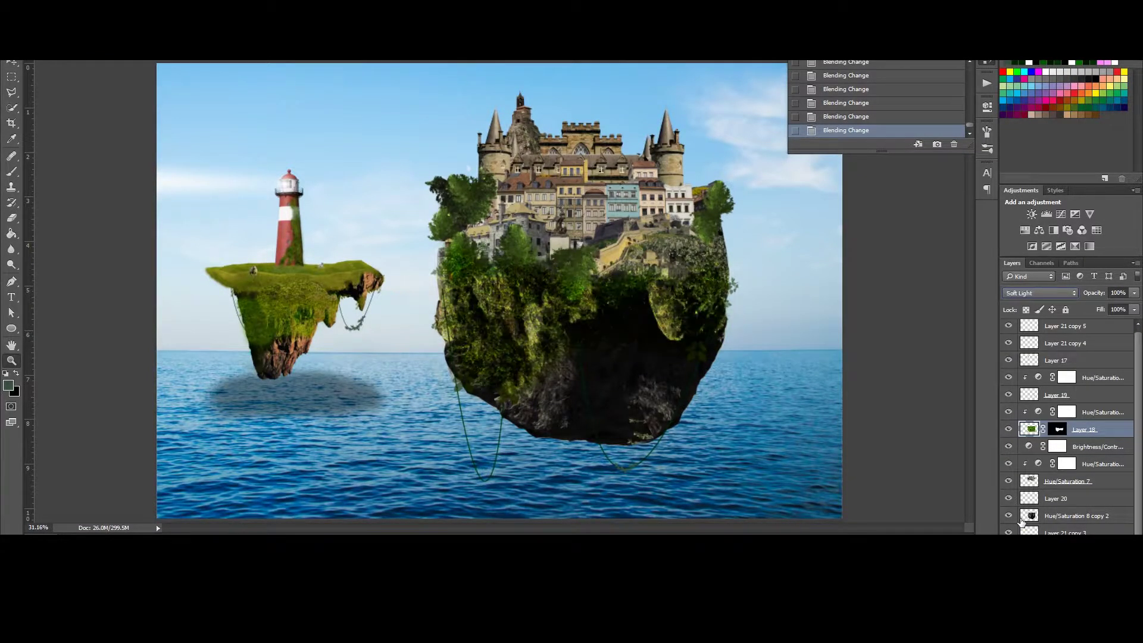
key("ctrl+j")
left_click_drag(1078, 417, 1076, 439)
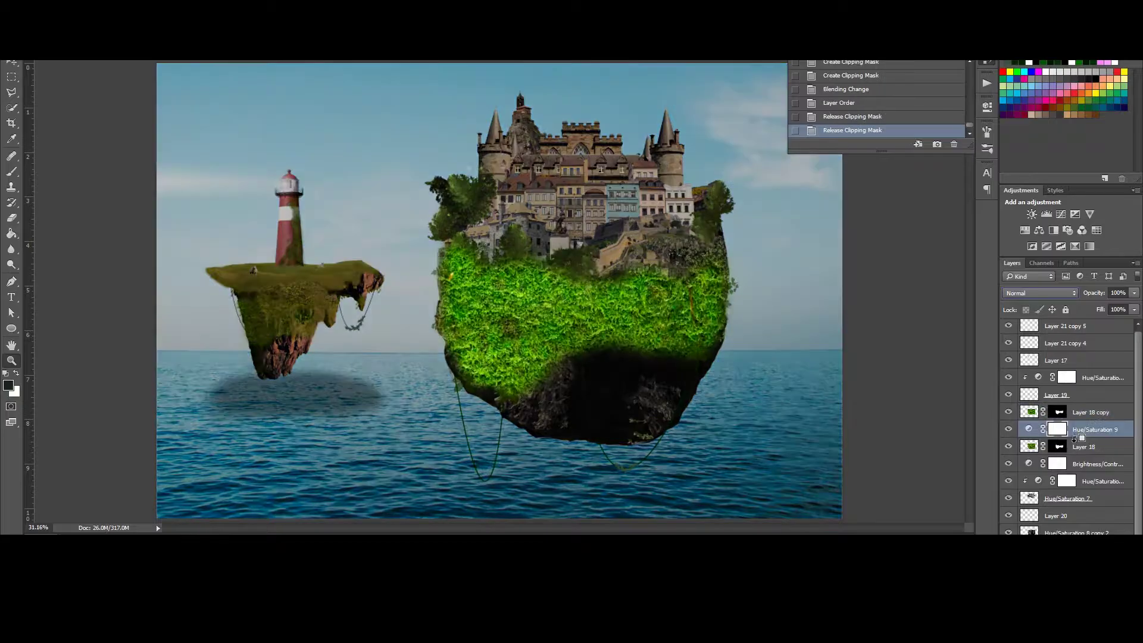
- Clip Layer 18 copy to the layer below and blend it in Soft Light at reduced opacity
key("ctrl+alt+g")
key("alt+bracketright")
left_click(1041, 293)
left_click(1040, 293)
key("5")
key("5")
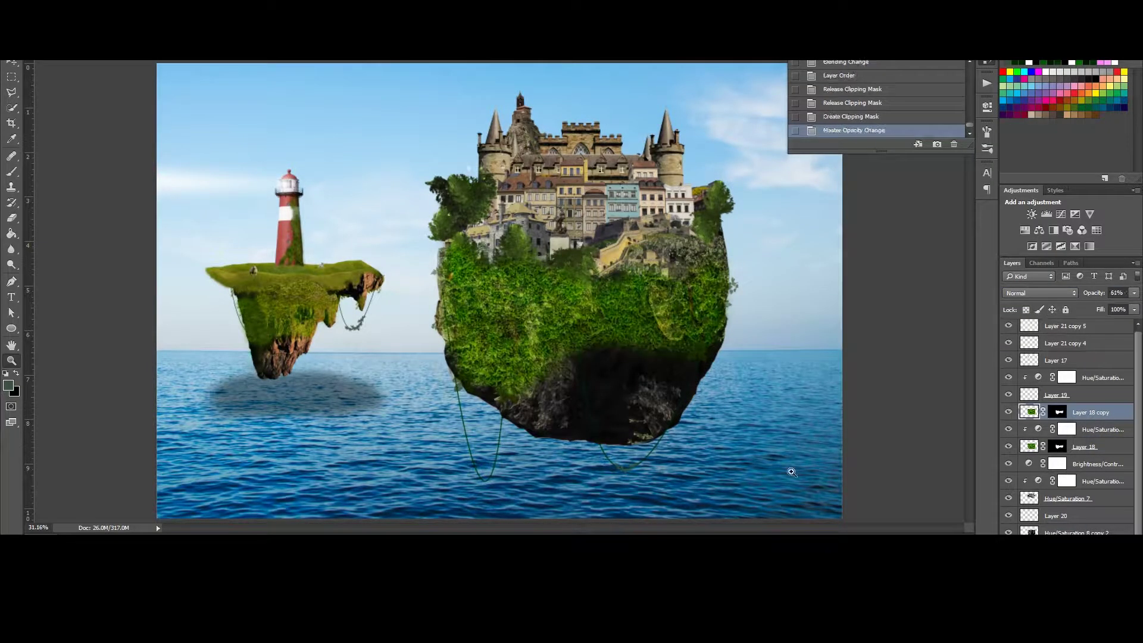
key("ctrl+bracketleft")
left_click(1040, 293)
left_click(1041, 427)
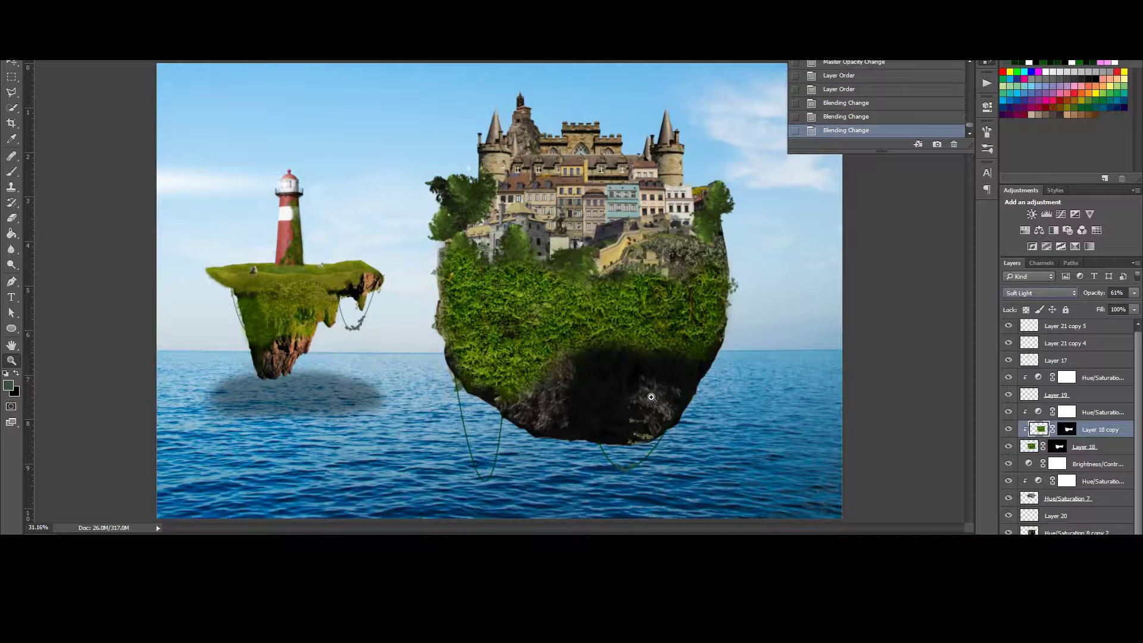
- Paint yellow on a new layer across the castle island's right side
left_click(8, 385)
key("Return")
key("ctrl+shift+alt+n")
key("b")
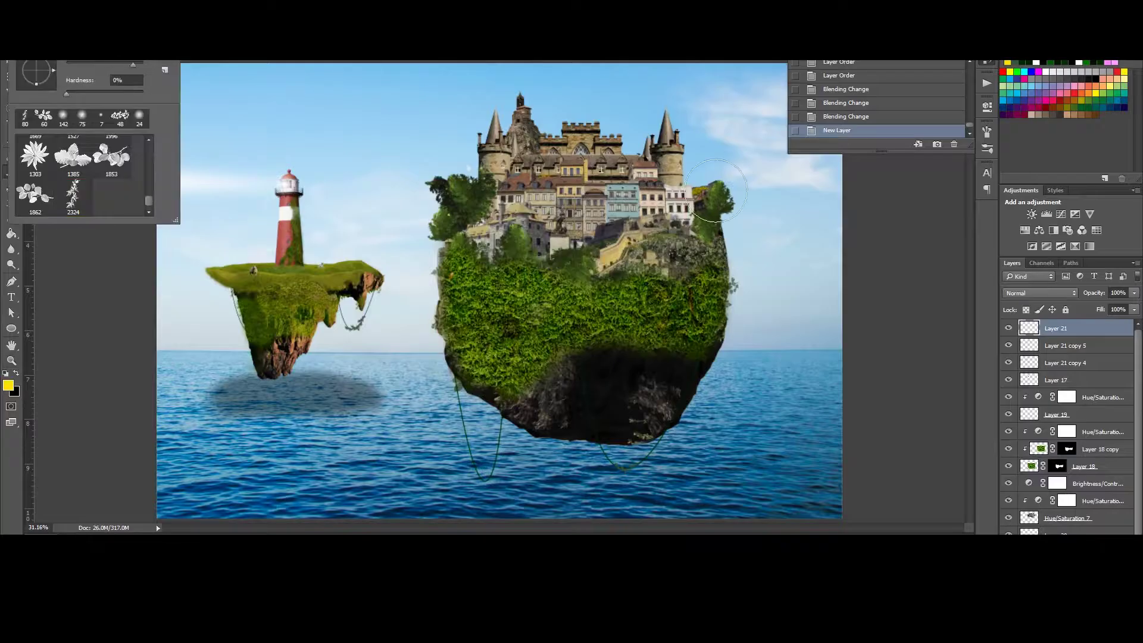
mouse_move(708, 270)
left_mouse_down()
mouse_move(604, 299)
mouse_move(662, 166)
mouse_move(592, 149)
left_mouse_up()
left_click(1041, 293)
- Blend the yellow layer in Overlay at 21% opacity and erase tint from the lower foliage
left_click(1016, 518)
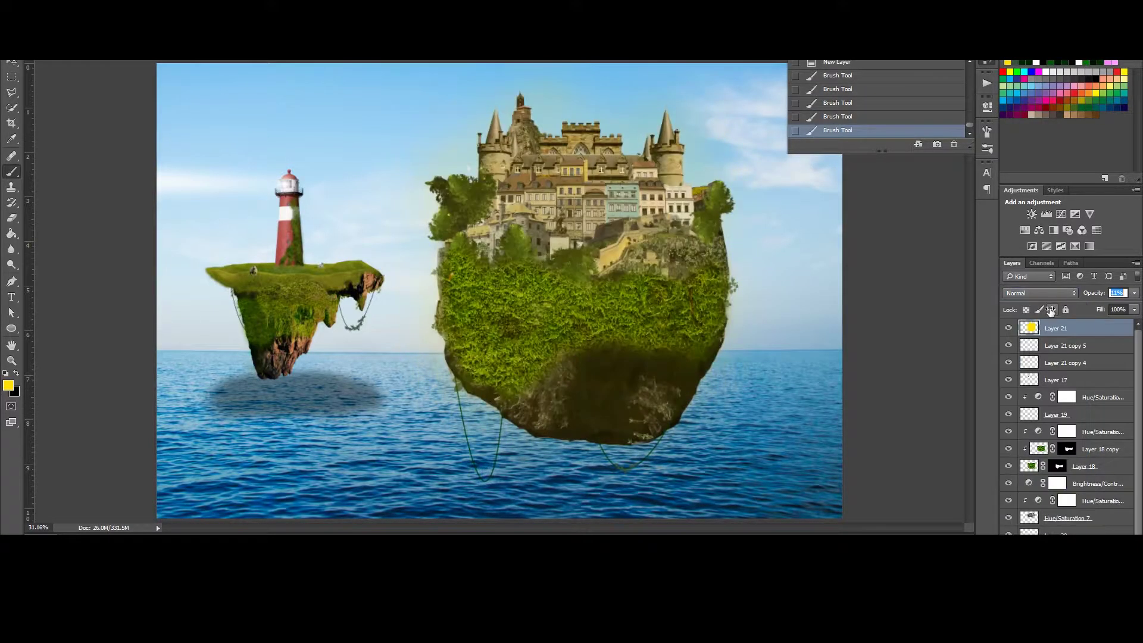
left_click(1041, 293)
left_click(1016, 528)
key("Up")
key("Up")
key("Up")
key("Up")
key("Up")
key("Up")
key("Up")
key("Up")
key("Up")
key("Up")
key("Up")
key("Up")
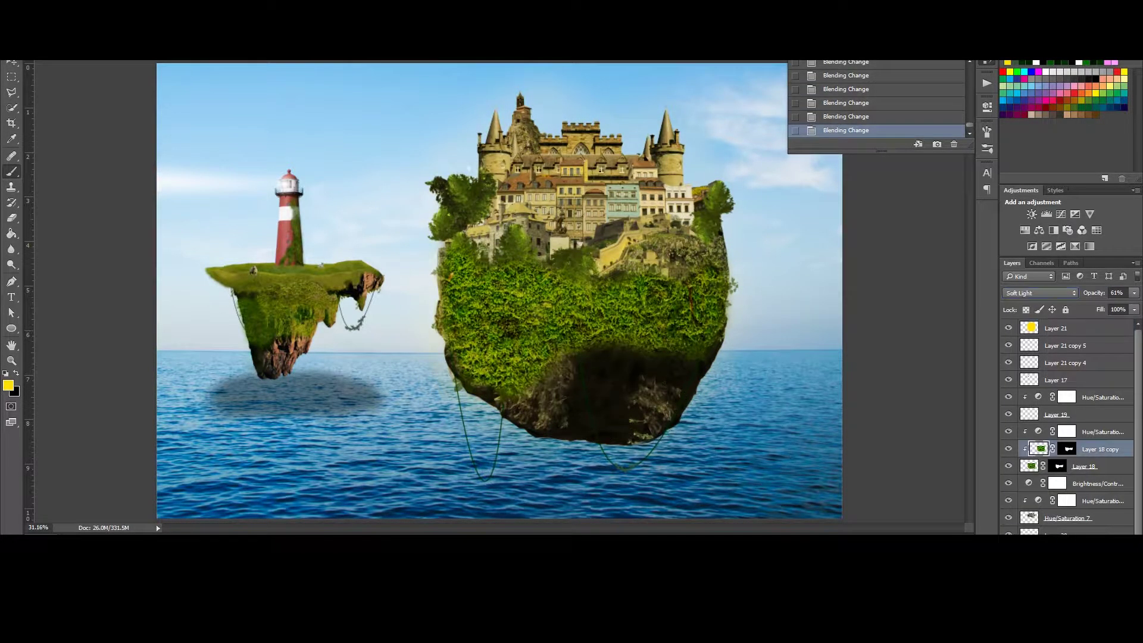
key("e")
left_click_drag(572, 334, 667, 322)
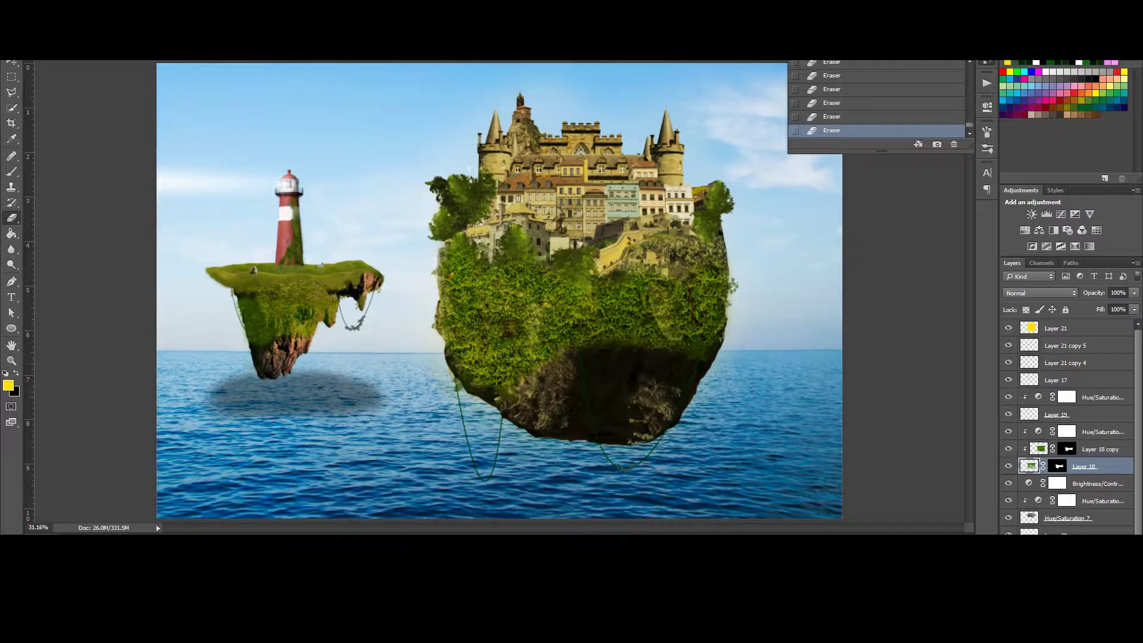
- Scale the whole composition down around its centre and nudge it into place
key("ctrl+alt+a")
key("ctrl+t")
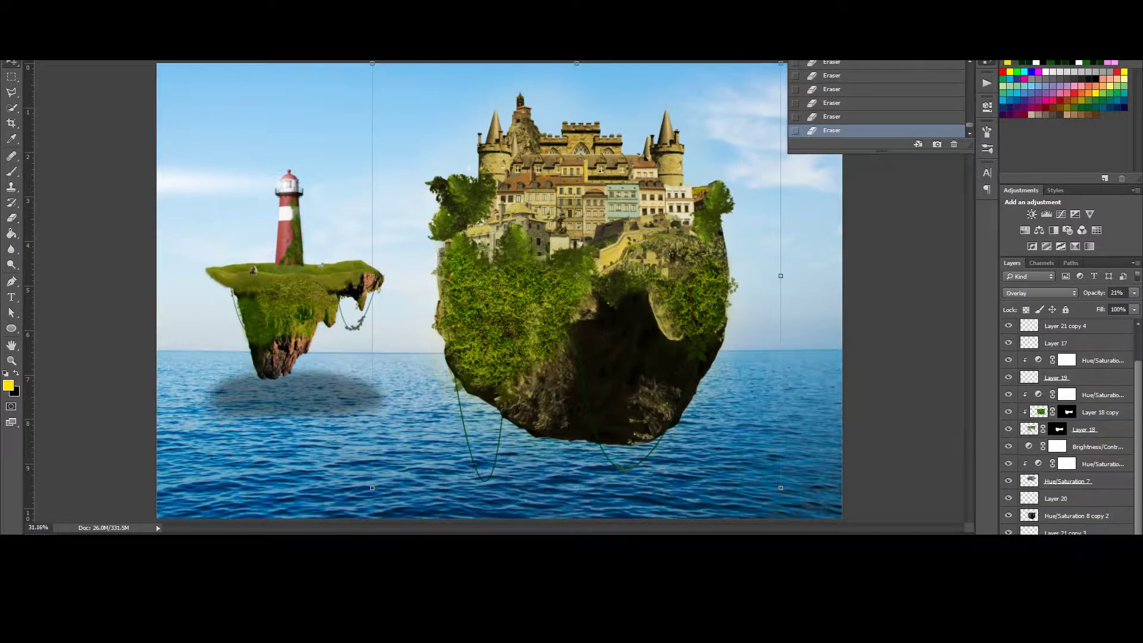
key("ctrl+0")
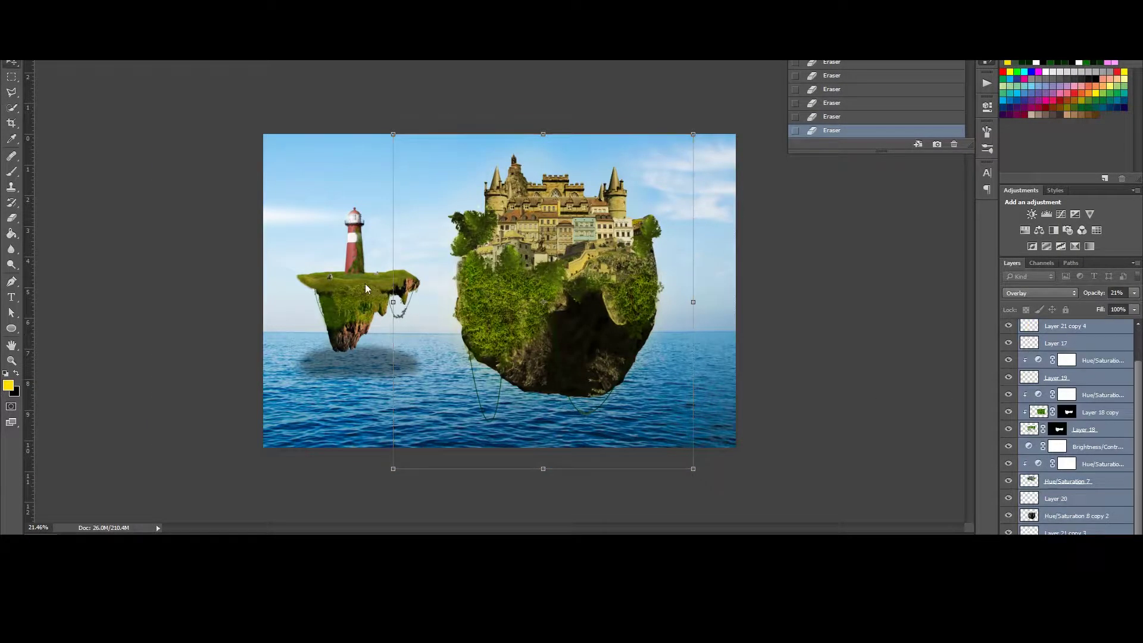
left_click_drag(393, 469, 434, 440)
left_click_drag(539, 346, 536, 336)
left_click(1074, 516)
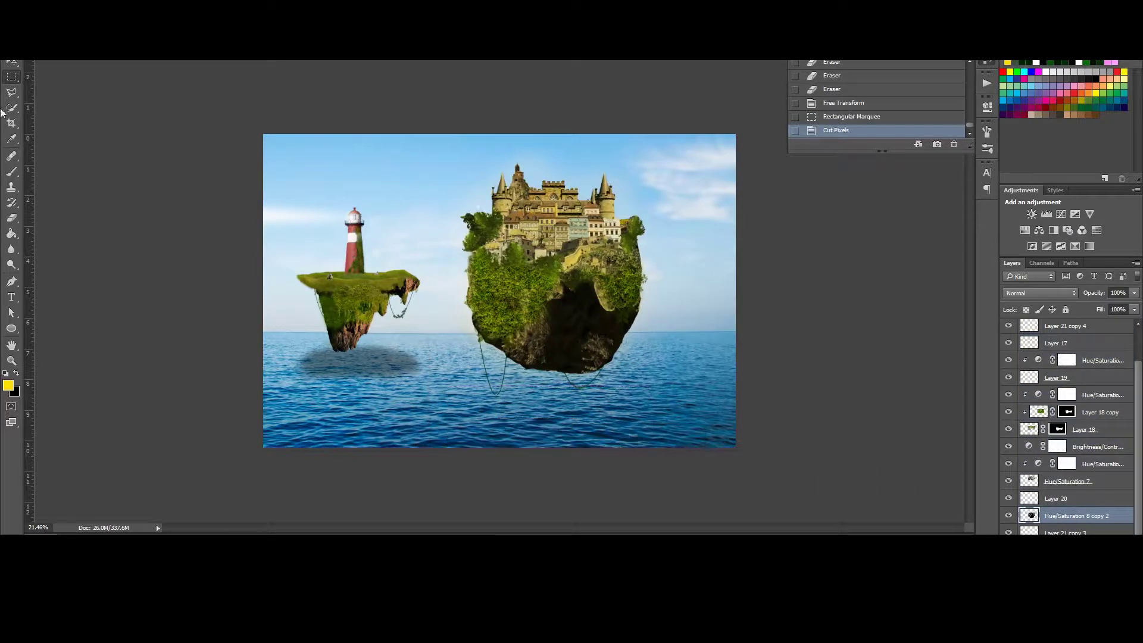
- Paint a black shadow on the water under the castle island at 50% opacity
left_click_drag(473, 396, 619, 399)
key("5")
key("e")
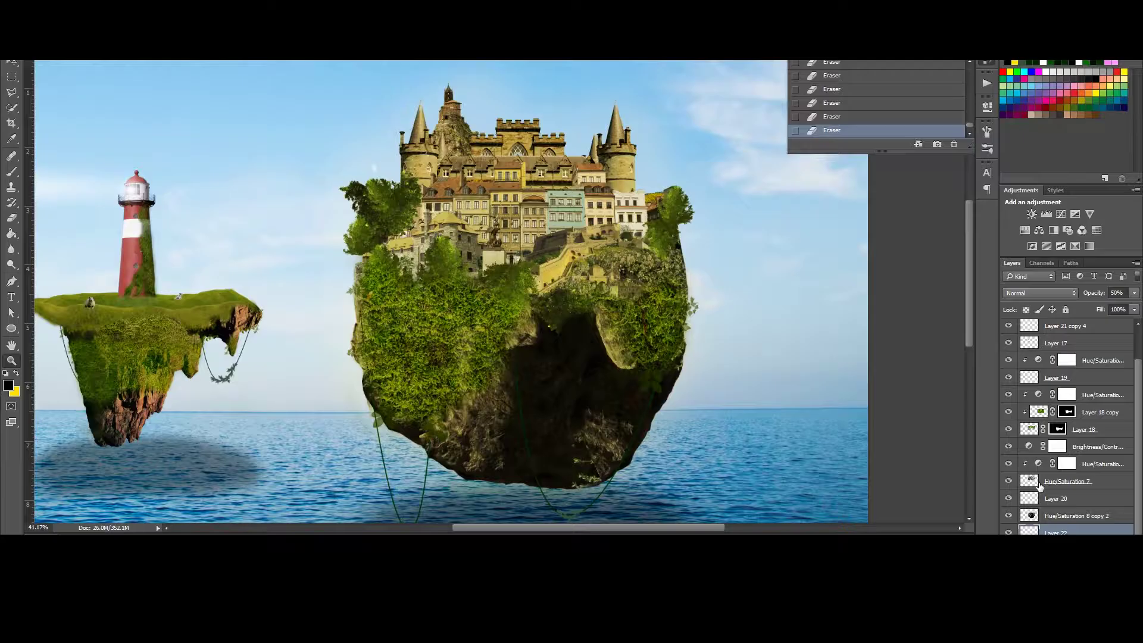
key("ctrl+alt+shift+n")
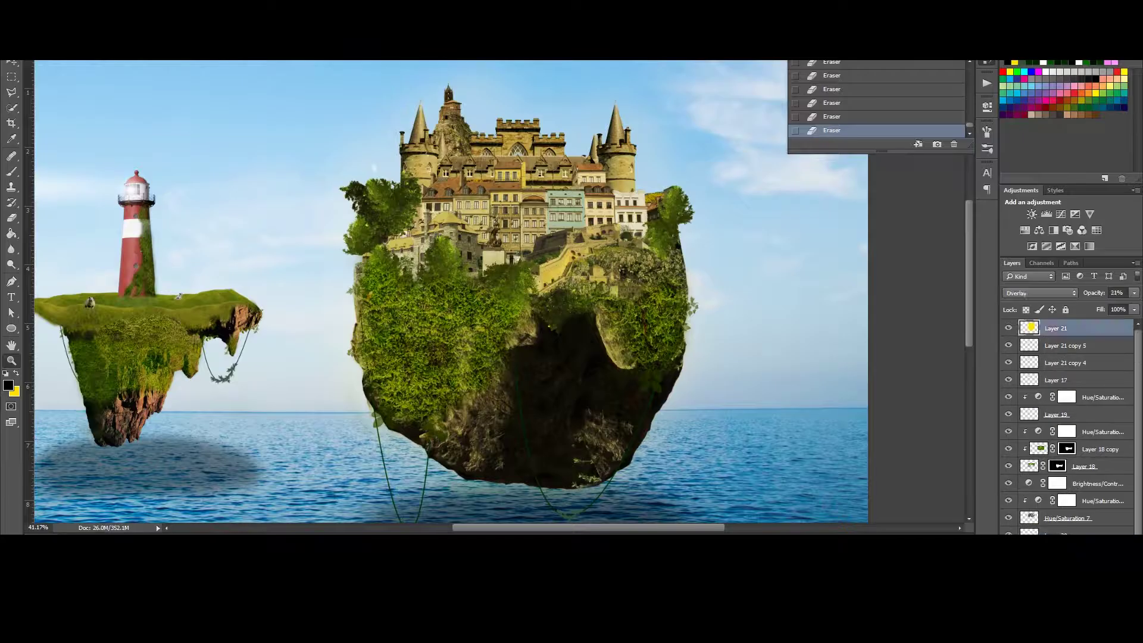
- Paint white over the castle, blur it 1000 px into mist, and erase the excess haze
key("b")
mouse_move(453, 114)
left_mouse_down()
mouse_move(604, 187)
mouse_move(643, 178)
left_mouse_up()
left_click_drag(453, 149, 536, 196)
left_click(286, 137)
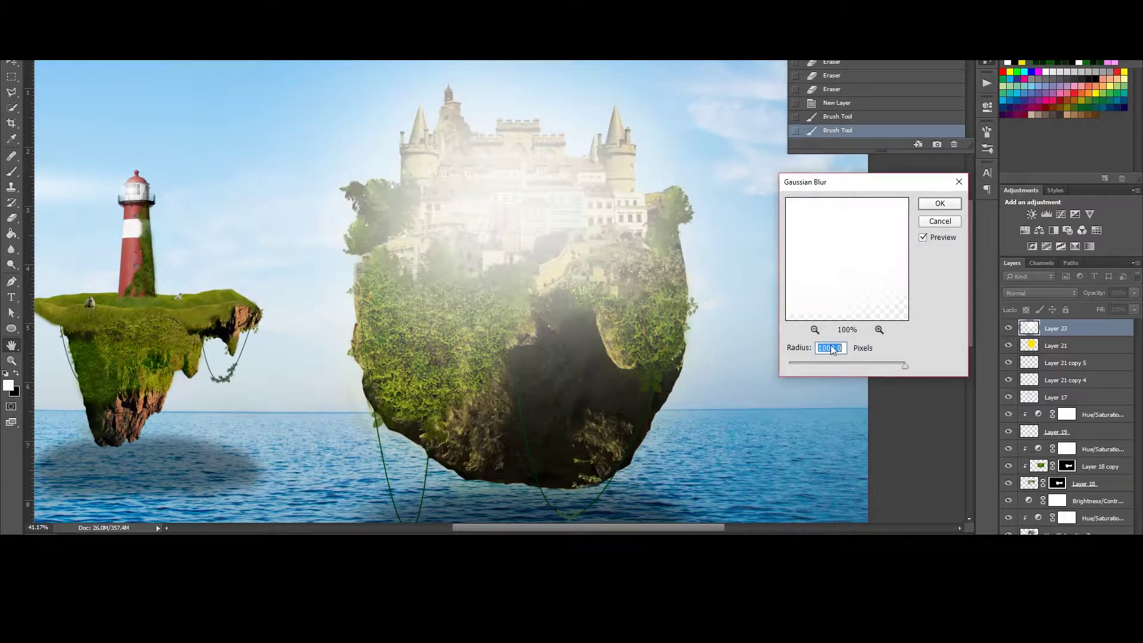
key("Return")
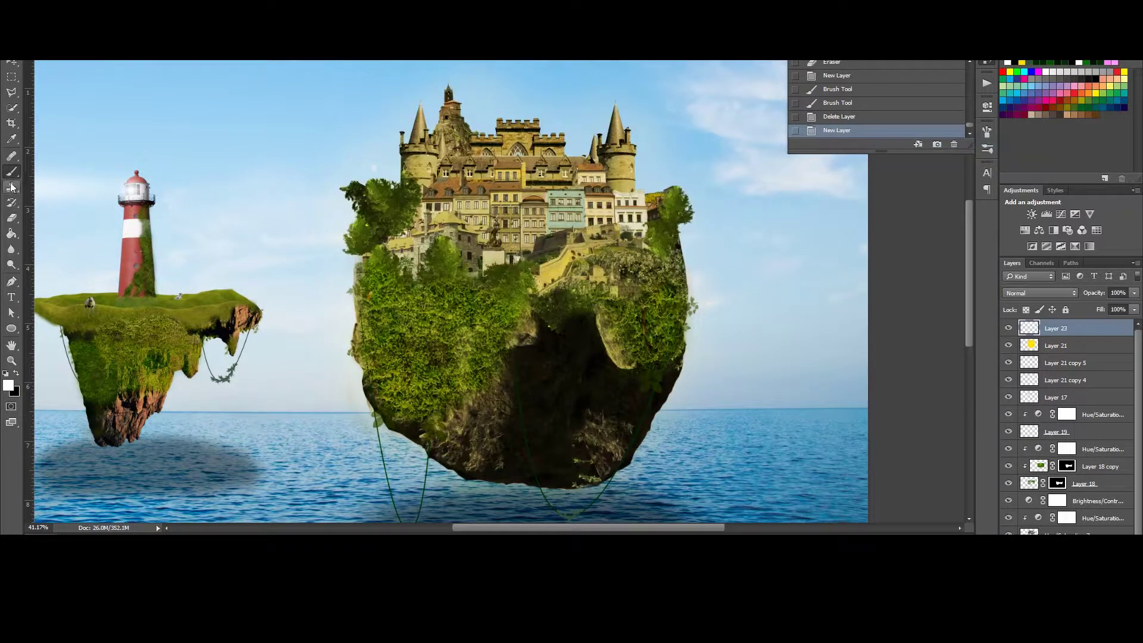
left_click(165, 70)
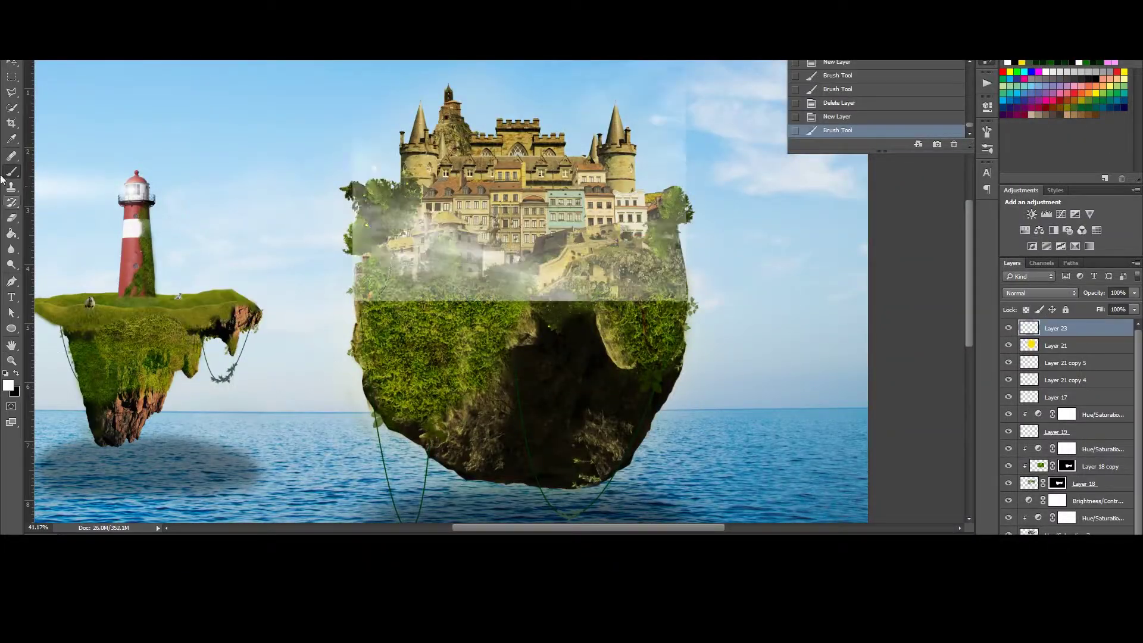
mouse_move(334, 250)
left_mouse_down()
mouse_move(632, 324)
mouse_move(667, 143)
left_mouse_up()
key("ctrl+minus")
- Zoom in on the big rock and lower the opacity of its foliage layer
key("v")
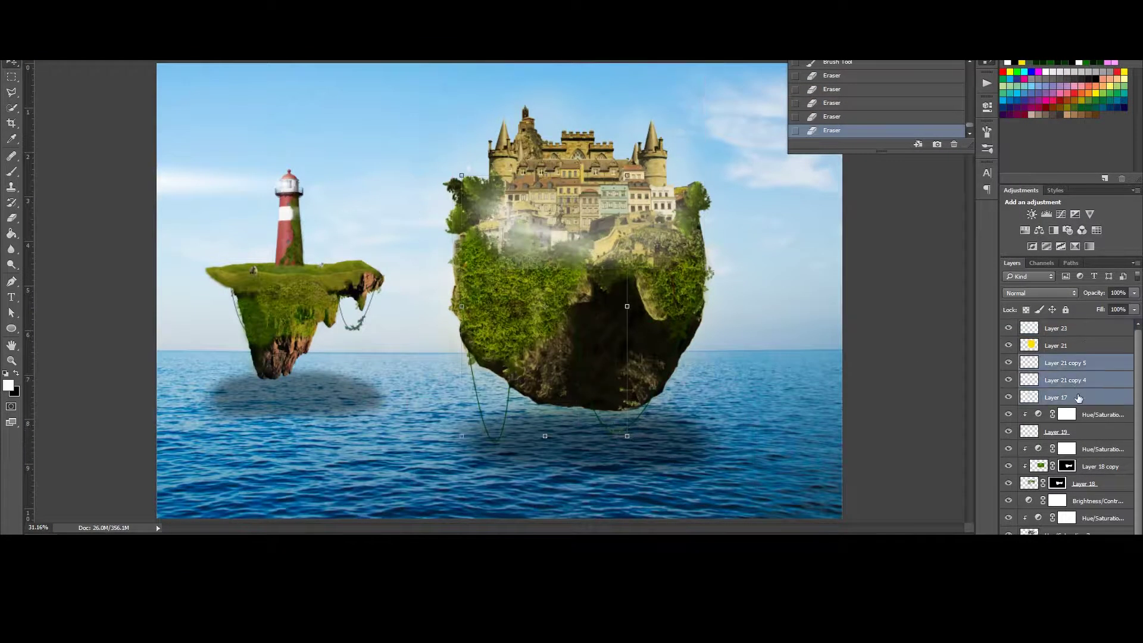
left_click(574, 250, "ctrl")
key("z")
left_click_drag(715, 329, 497, 318)
left_click_drag(1090, 302, 1075, 302)
key("e")
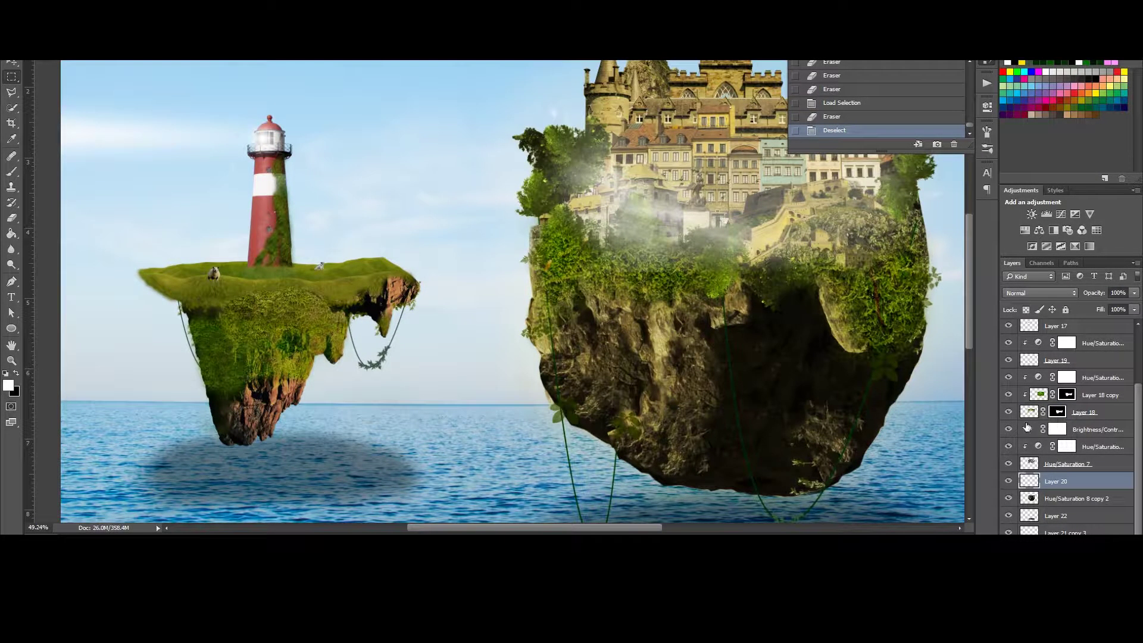
- Clone Stamp rock texture over the lower part of the big rock
key("s")
left_click(689, 447, "alt")
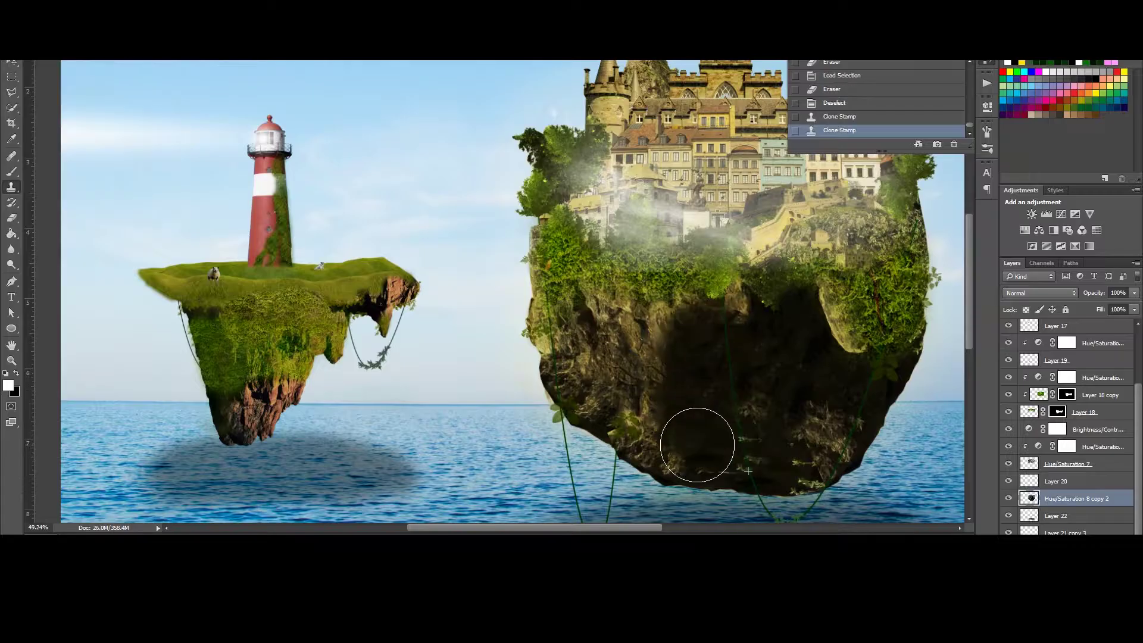
mouse_move(689, 447)
left_mouse_down()
mouse_move(707, 383)
mouse_move(670, 379)
left_mouse_up()
key("ctrl+alt+z")
key("ctrl+alt+z")
key("ctrl+alt+z")
key("ctrl+shift+z")
key("ctrl+shift+z")
key("ctrl+shift+z")
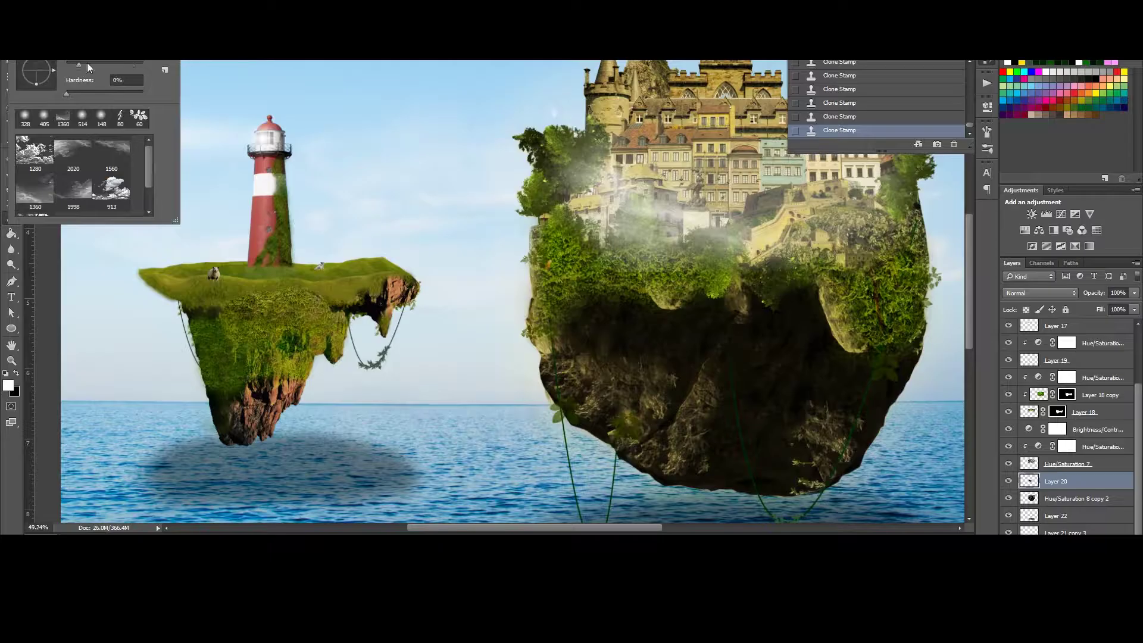
- Duplicate Layer 18 and set the copy's blend mode to Soft Light
left_click(1030, 412)
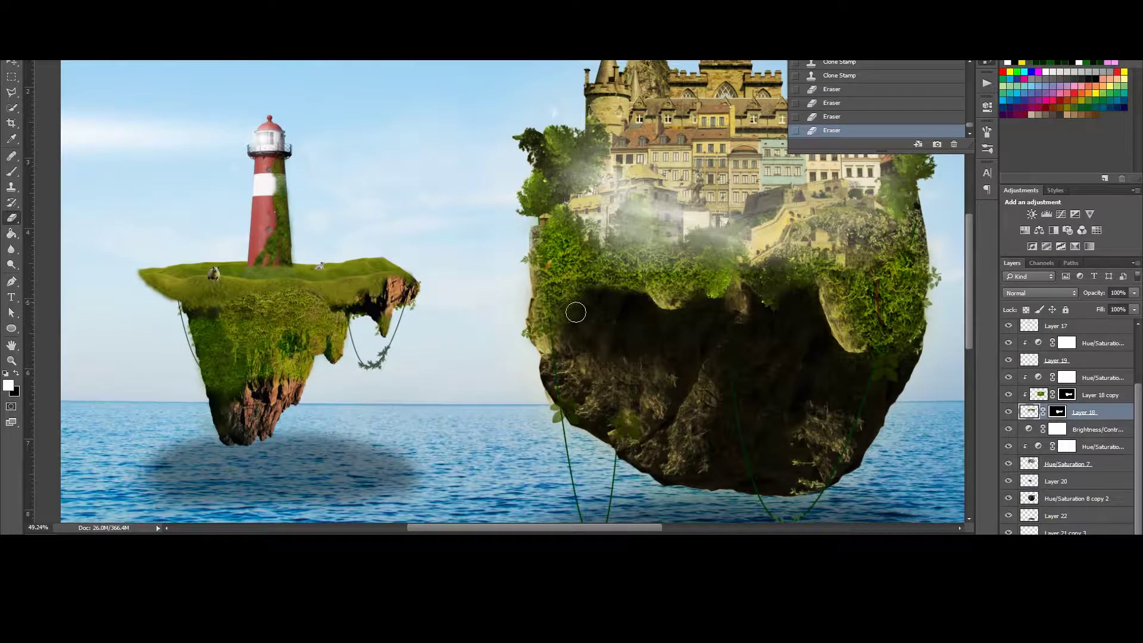
right_click(1084, 412)
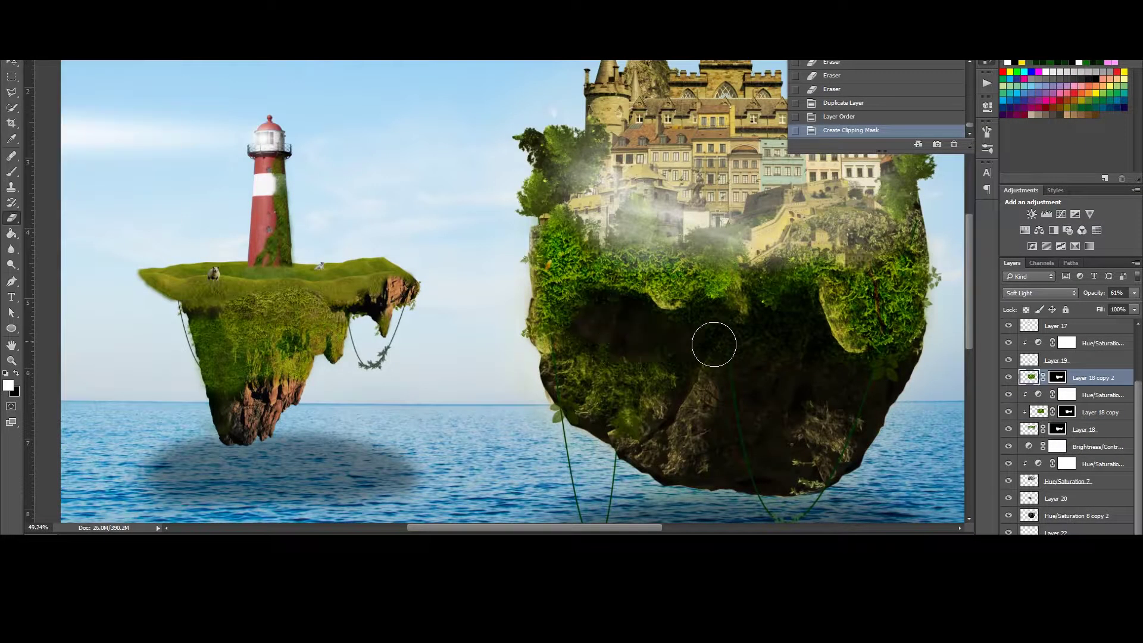
key("shift+minus")
key("shift+minus")
key("shift+minus")
key("shift+minus")
key("shift+minus")
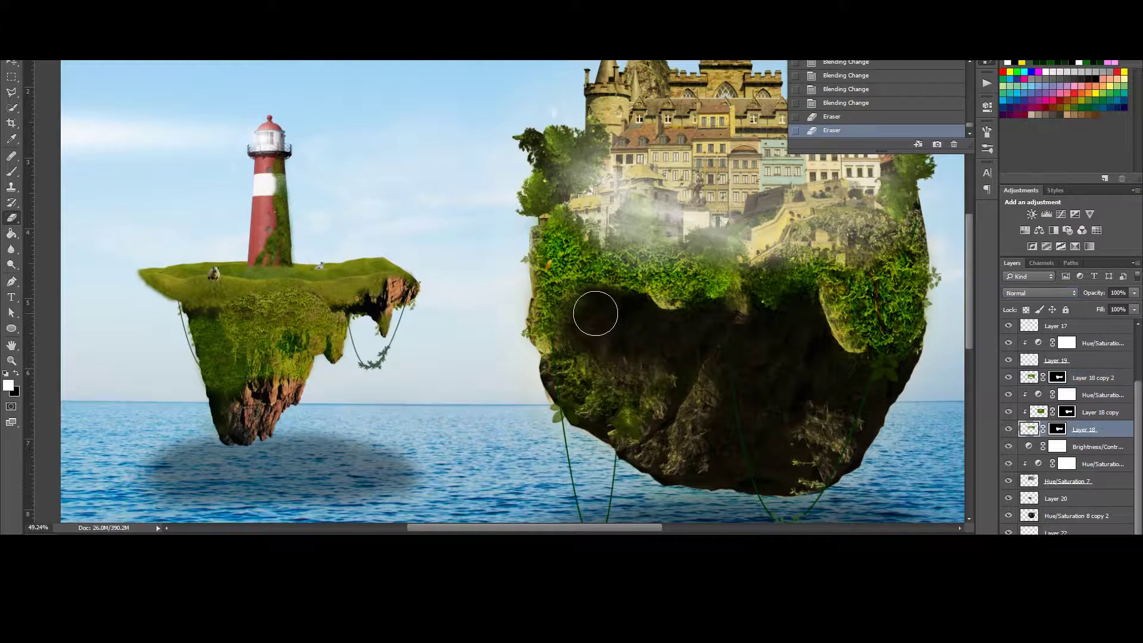
key("ctrl+0")
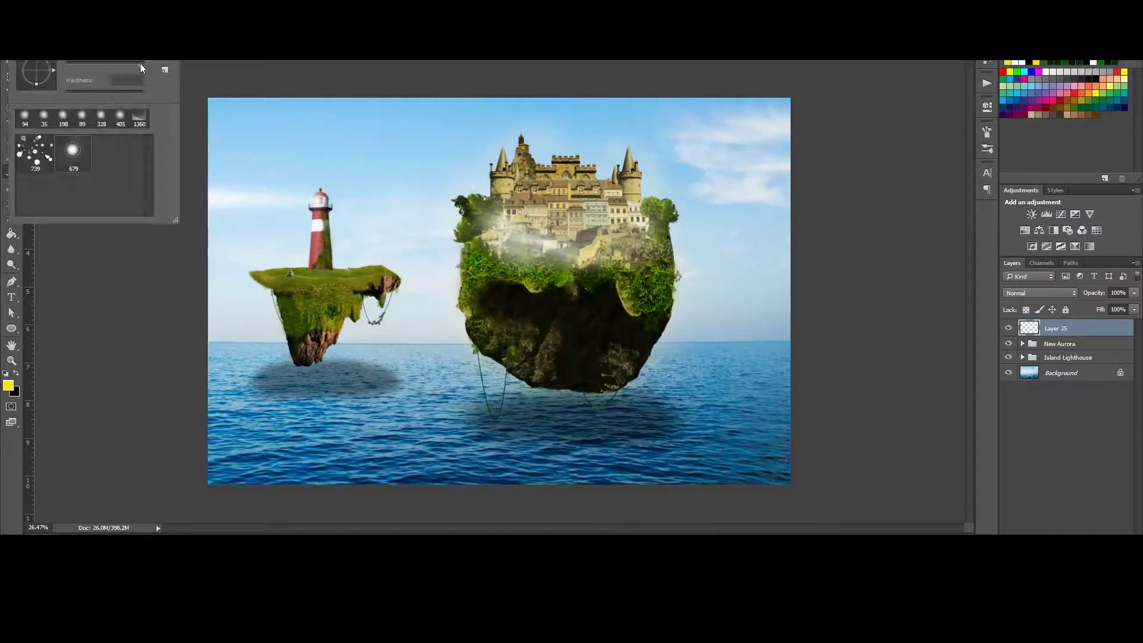
left_click(9, 385)
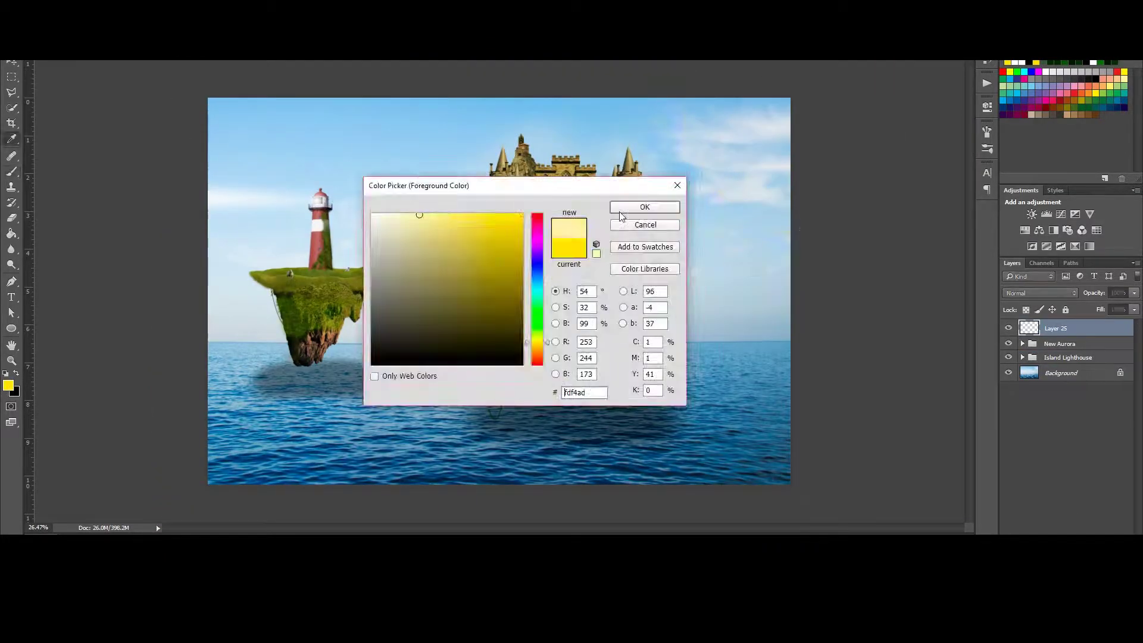
- Brush a soft pale cream glow into the sky's top right
left_click(391, 217)
left_click(645, 207)
key("b")
left_click(733, 128)
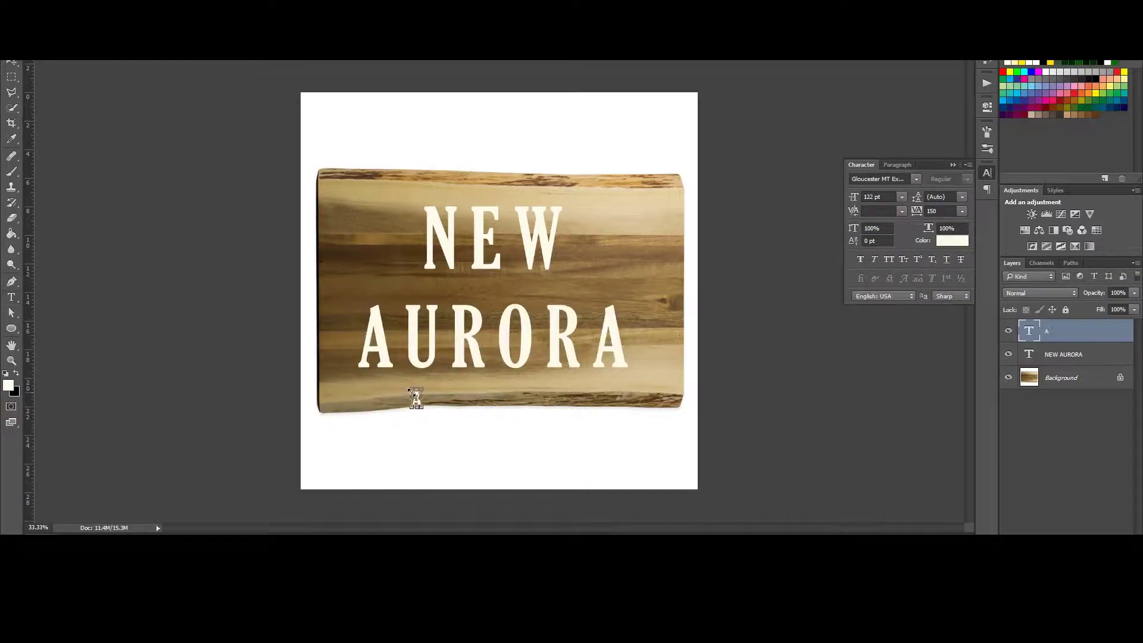
- Enlarge the sign's letter A and try the Giddehand Regular font on it
left_click_drag(408, 395, 342, 351)
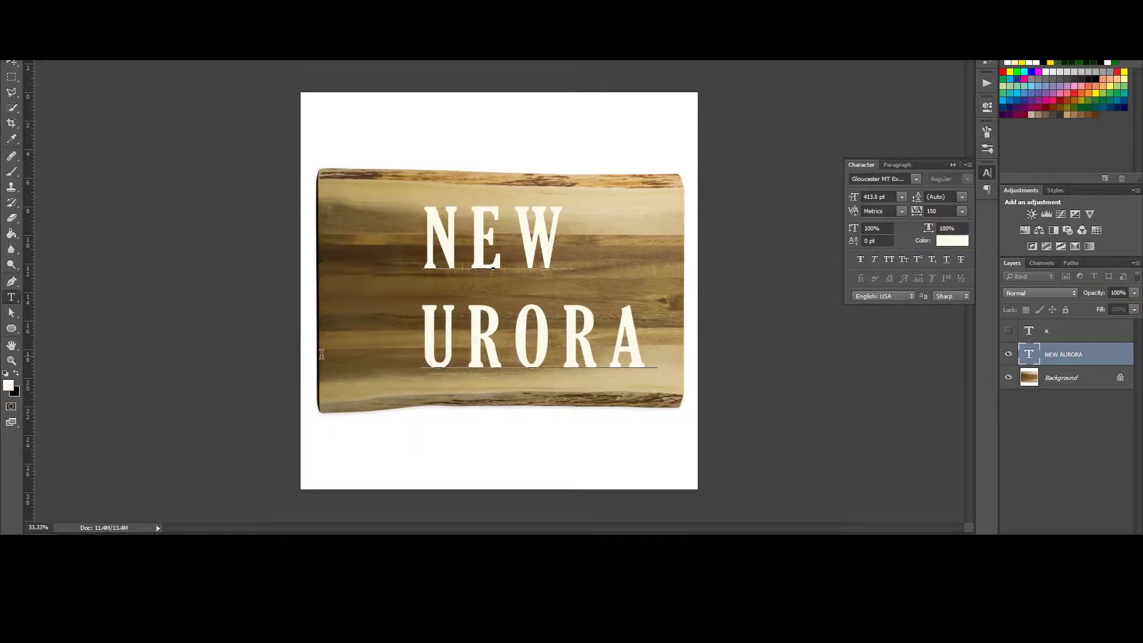
left_click(1009, 331)
double_click(1028, 331)
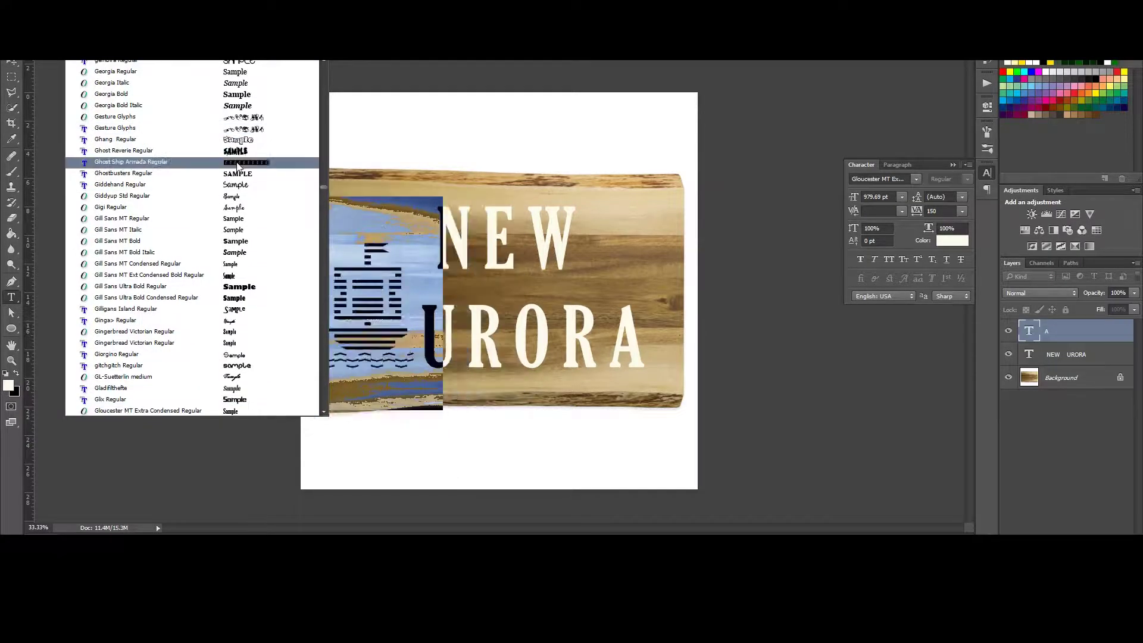
scroll(262, 150, "down", 1)
left_click(262, 150)
- Move the script A, then revert it to its serif form through History
key("ctrl+t")
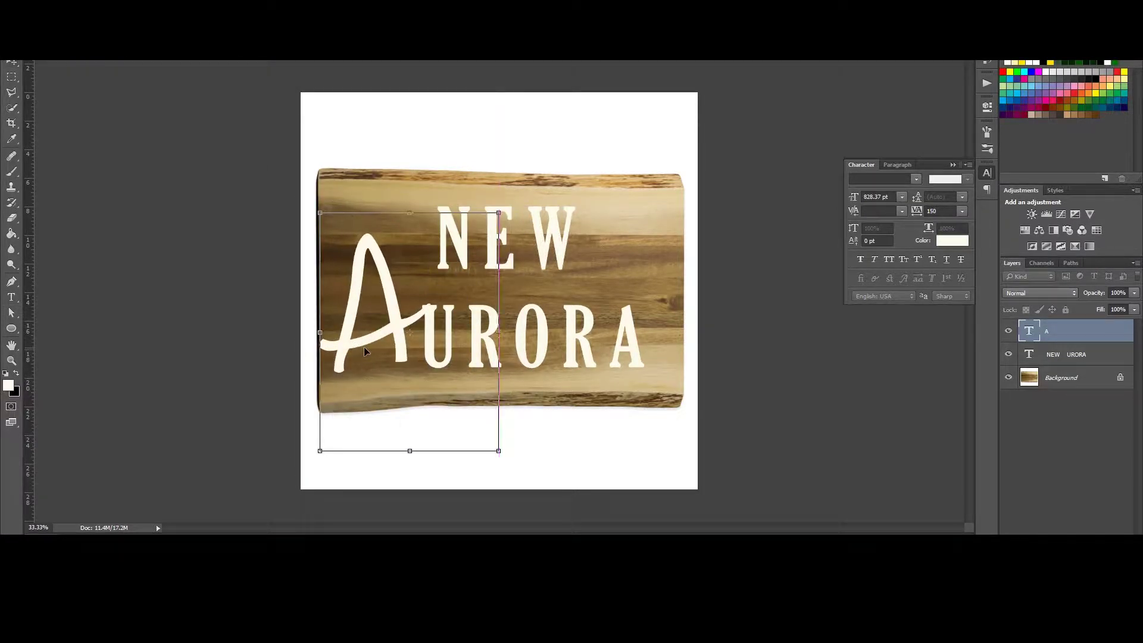
left_click_drag(363, 346, 374, 330)
left_click(987, 107)
left_click(843, 116)
left_click(830, 129)
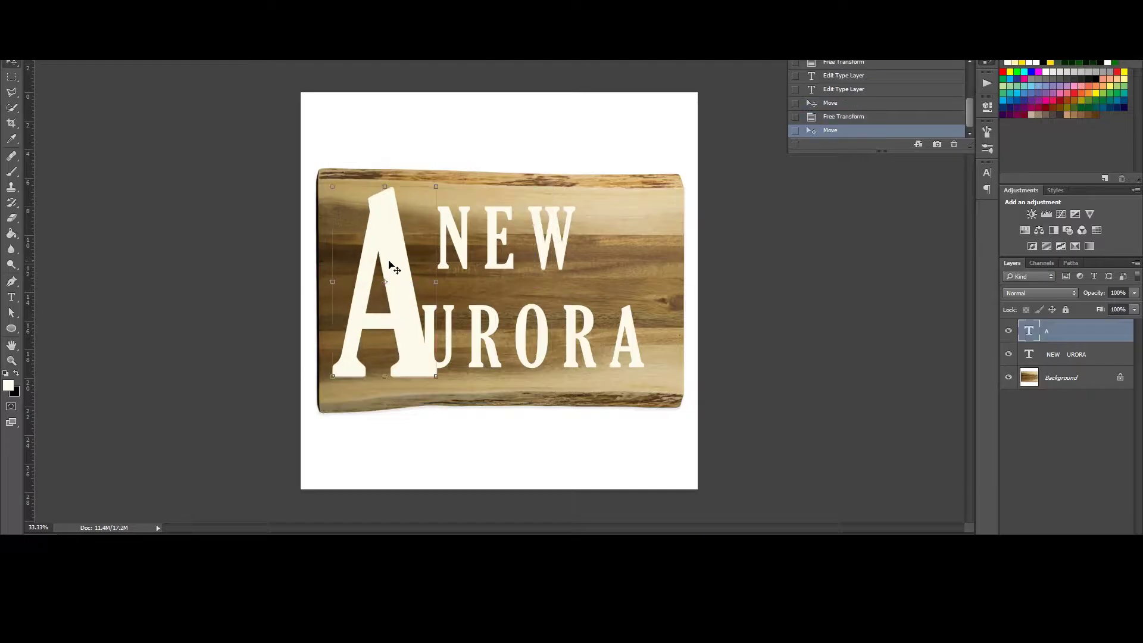
- Make the A and AURORA text red and rasterize both type layers
key("t")
key("Return")
left_click(1066, 354)
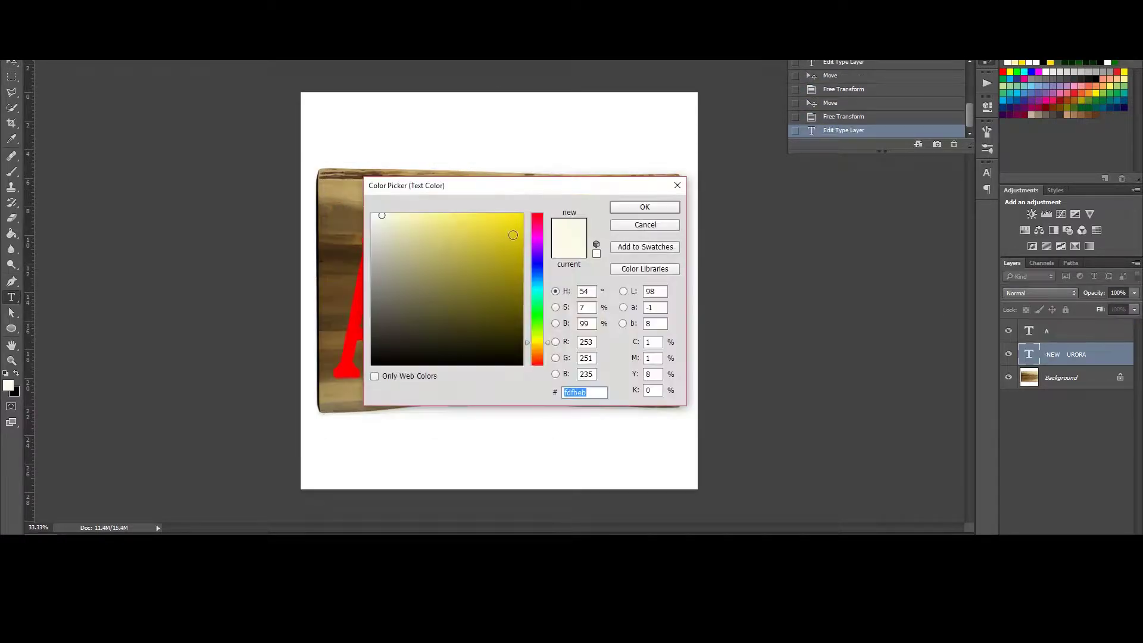
key("Return")
key("ctrl+Return")
left_click(1065, 331, "shift")
key("s")
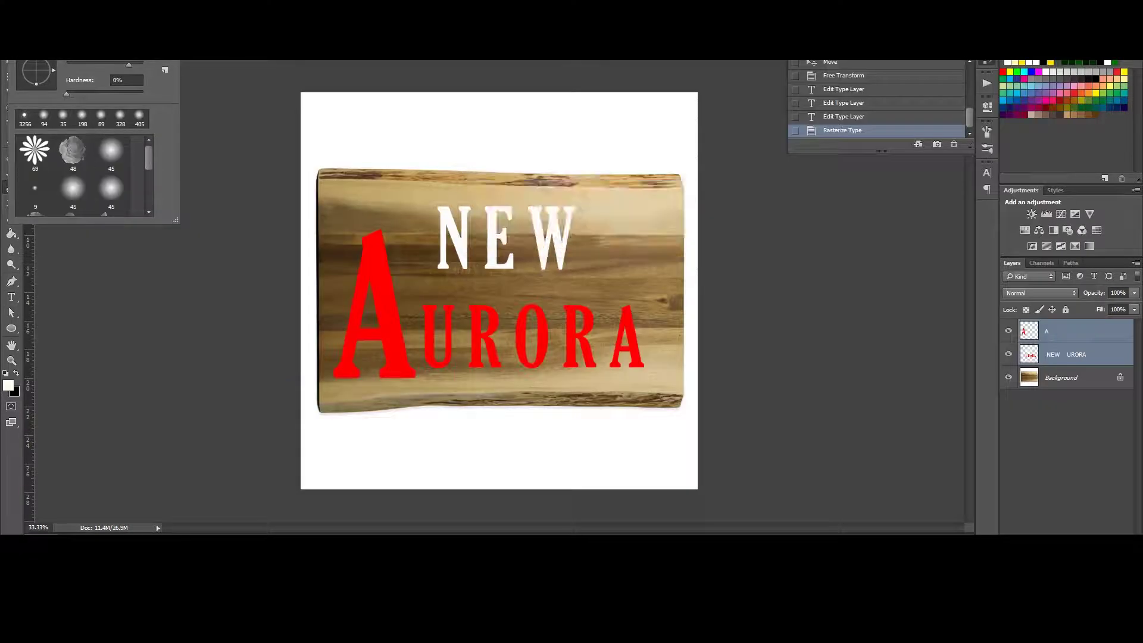
- Erase parts of the red URORA letters and the big A to weather them
key("e")
key("alt+bracketleft")
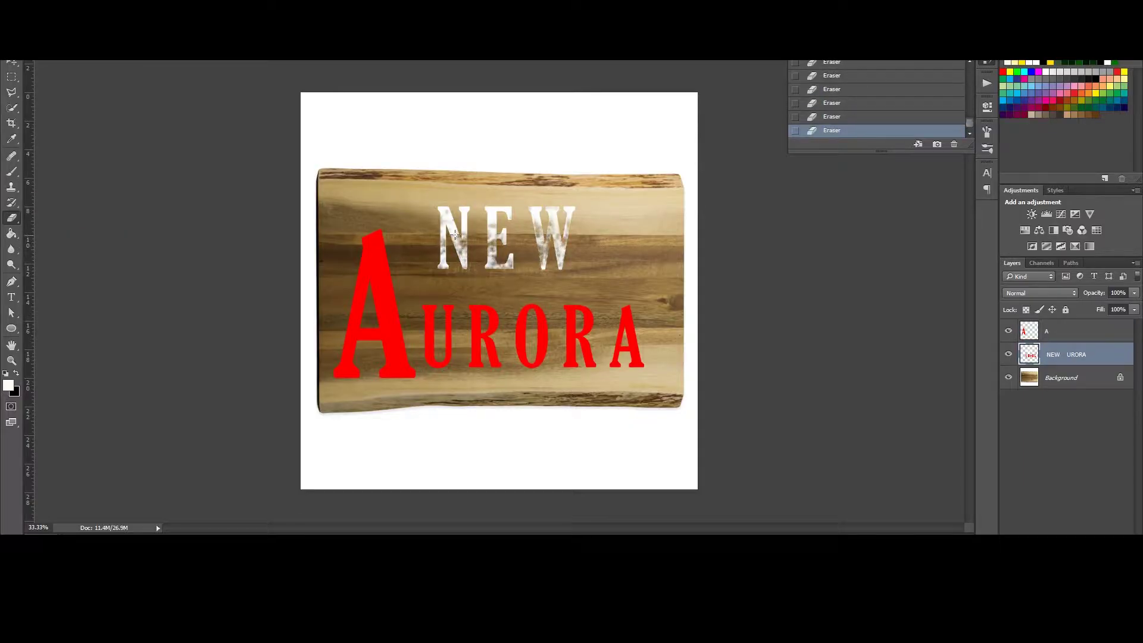
left_click_drag(477, 326, 522, 334)
left_click_drag(357, 340, 396, 360)
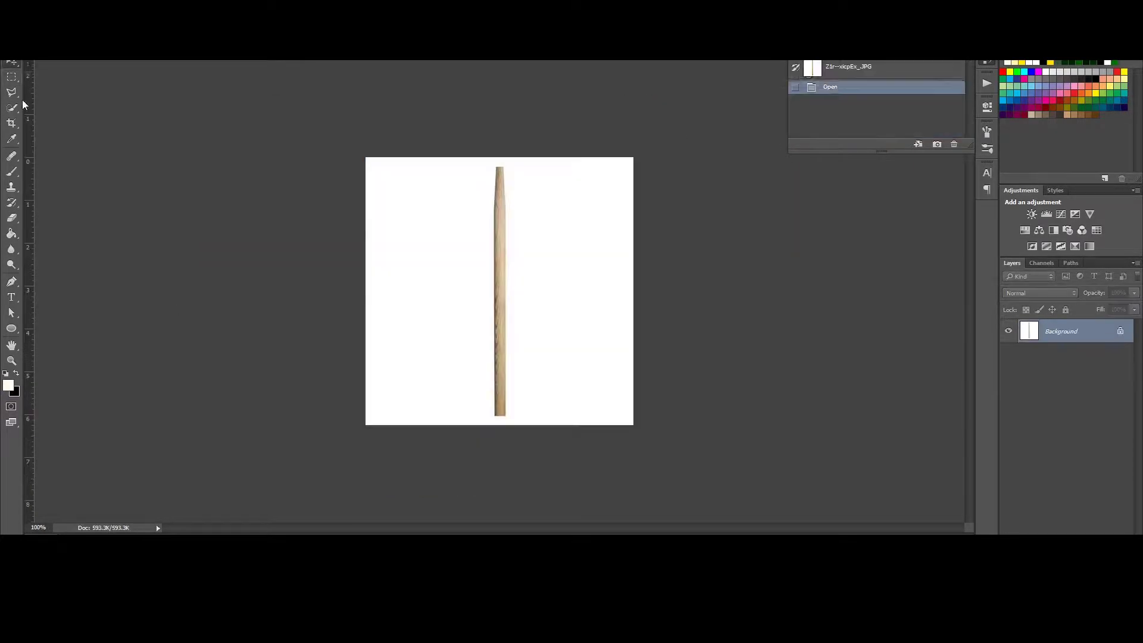
- Add Brightness/Contrast to the pasted stick and place the NEW AURORA sign on the island's grass
left_click(183, 62)
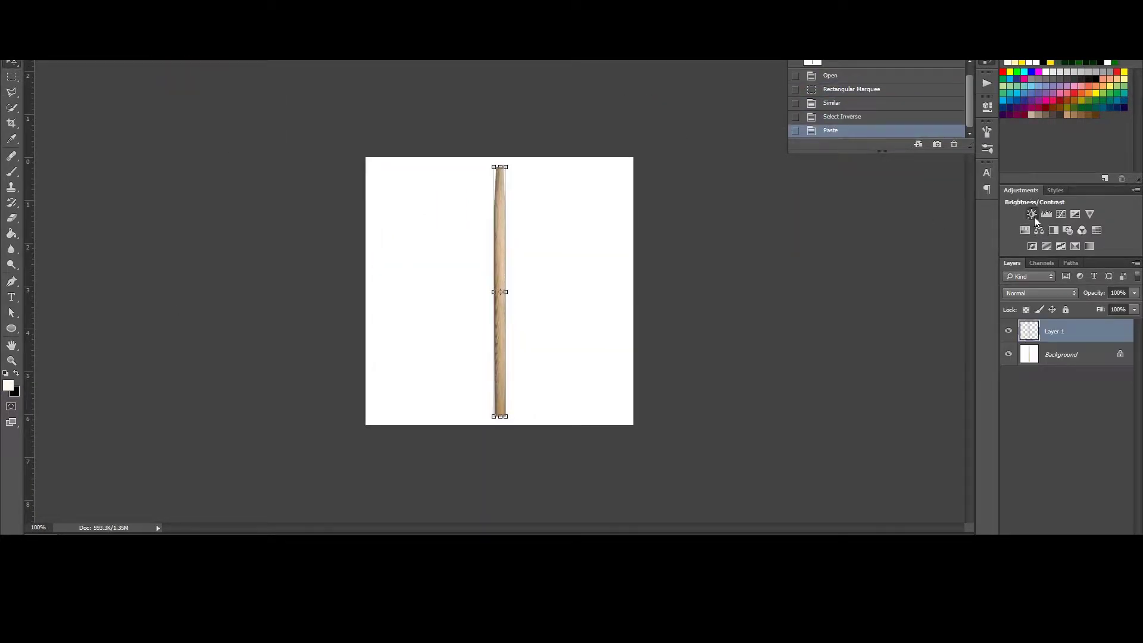
left_click(1032, 214)
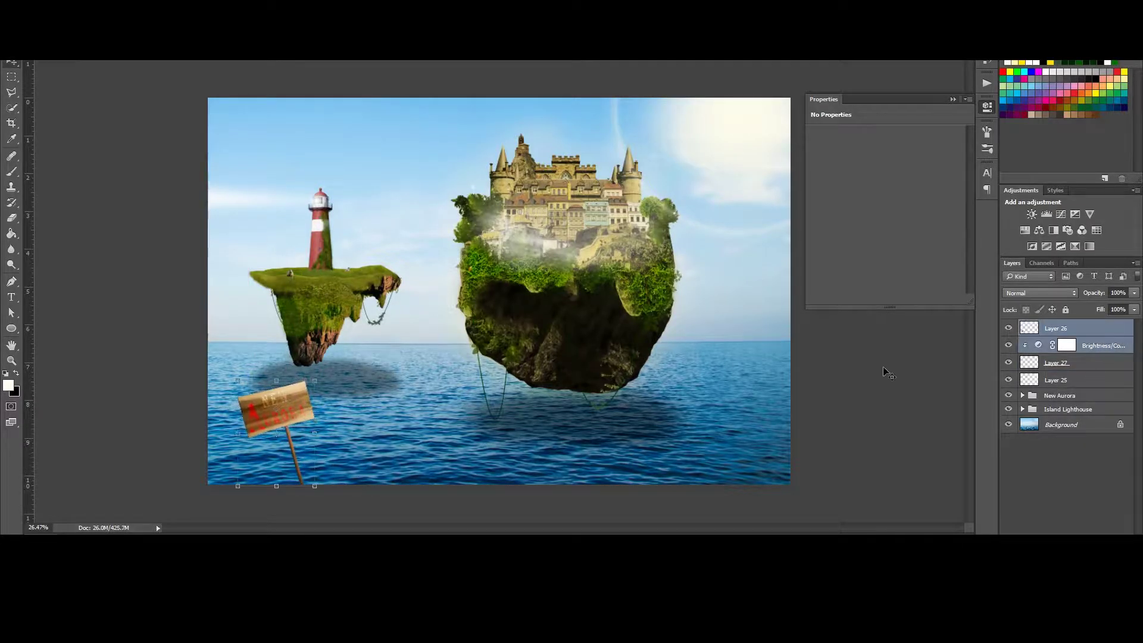
scroll(274, 232, "up", 5)
left_click_drag(301, 305, 541, 305)
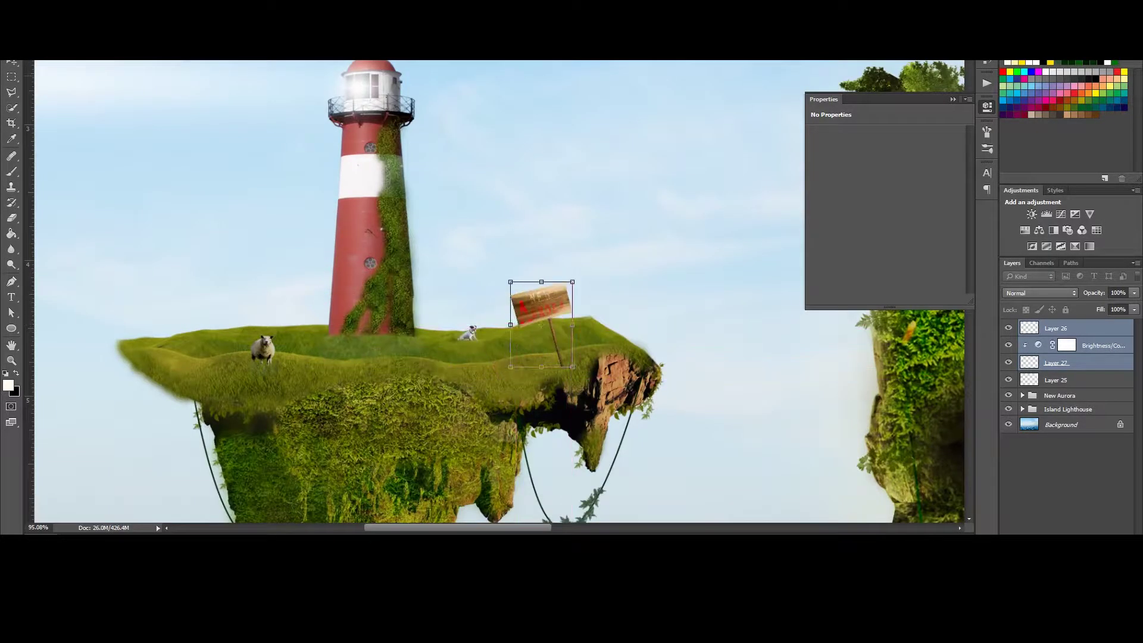
key("Return")
- Move the sign layers into the Island Lighthouse group and select Layer 26
left_click_drag(1055, 346, 1032, 419)
key("s")
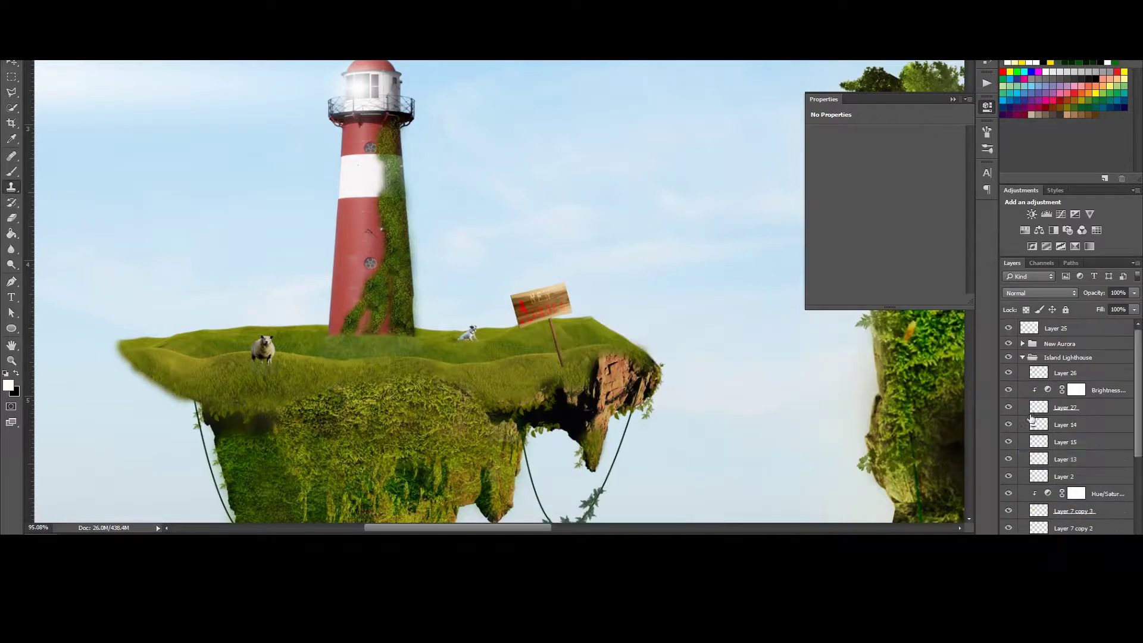
left_click(1065, 373)
key("ctrl+0")
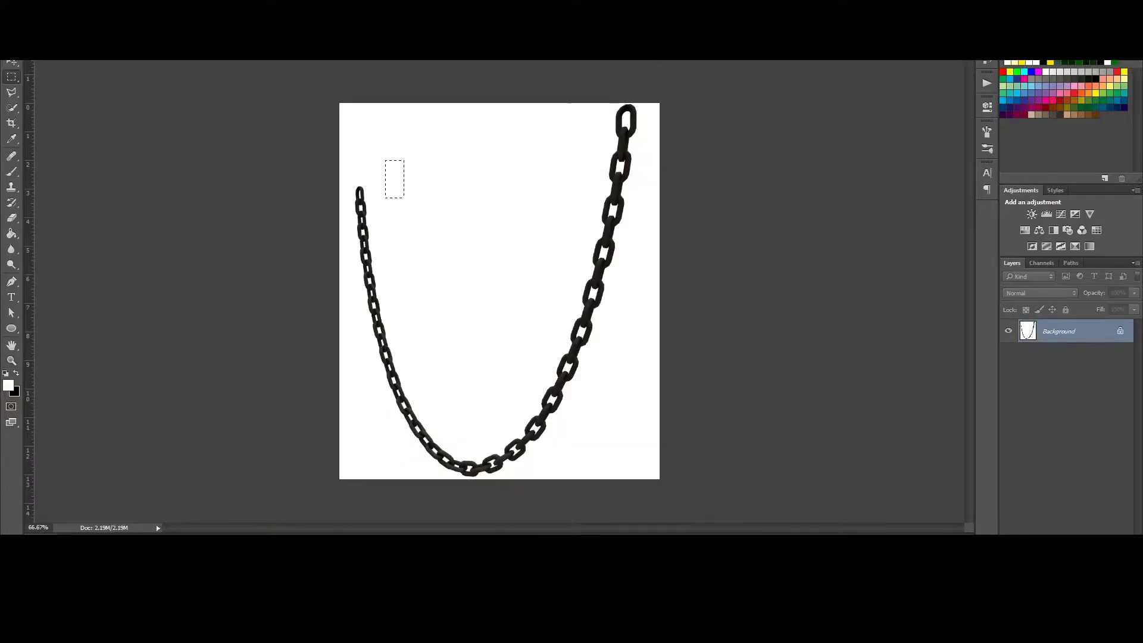
- Free Transform the ladder piece (Layer 32) onto the castle rock, check Select > Modify, then deselect
key("ctrl+t")
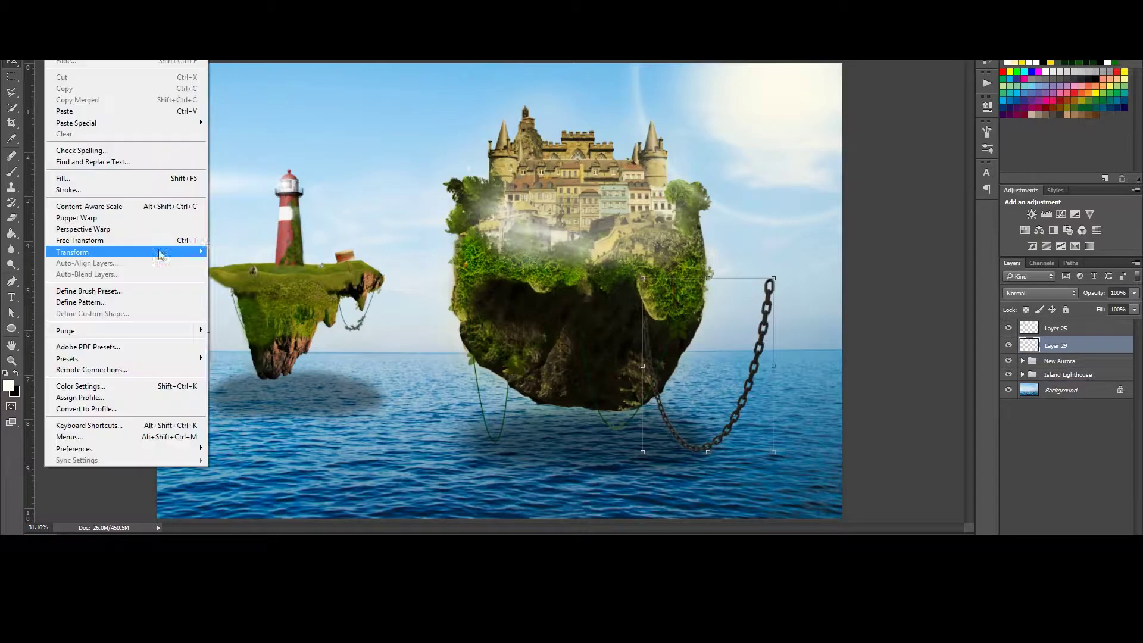
left_click(251, 357)
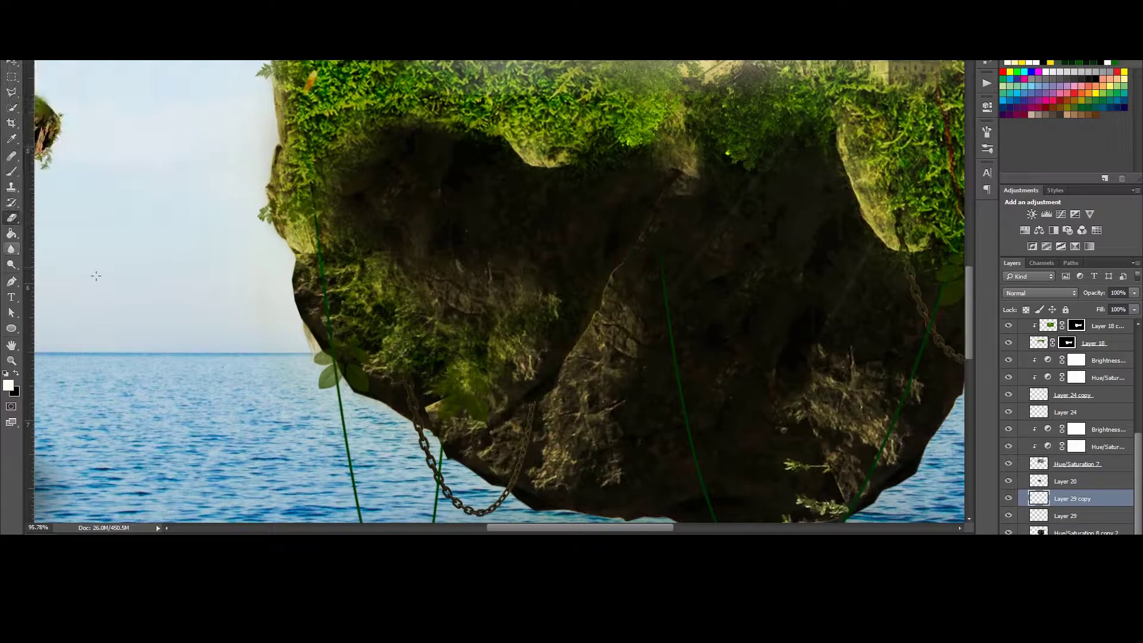
key("alt+s")
mouse_move(179, 162)
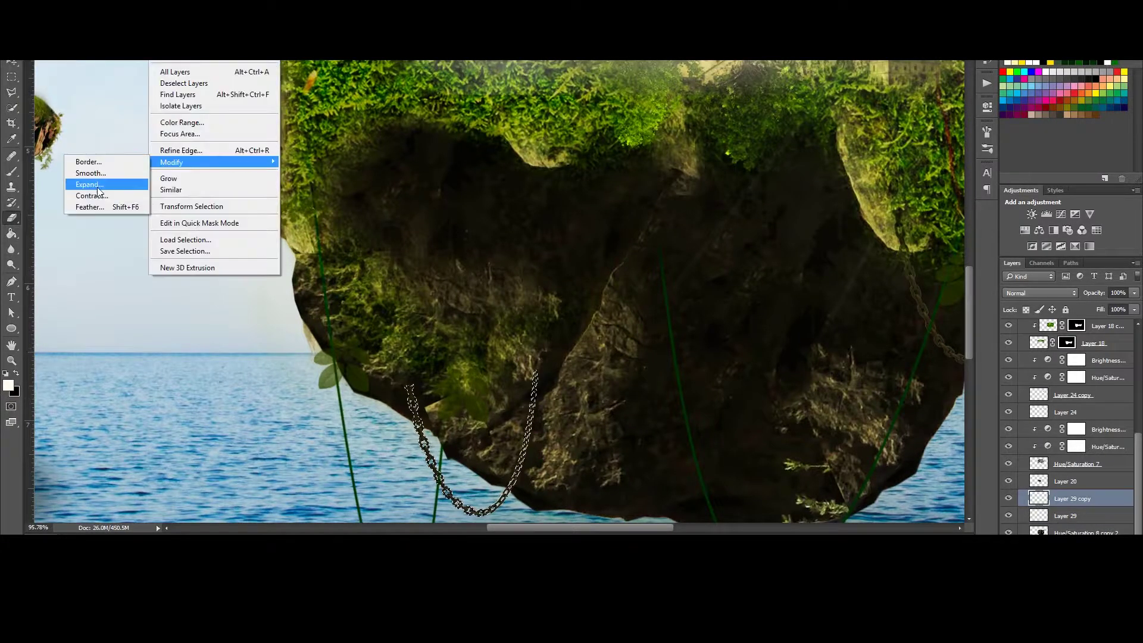
key("Escape")
key("ctrl+d")
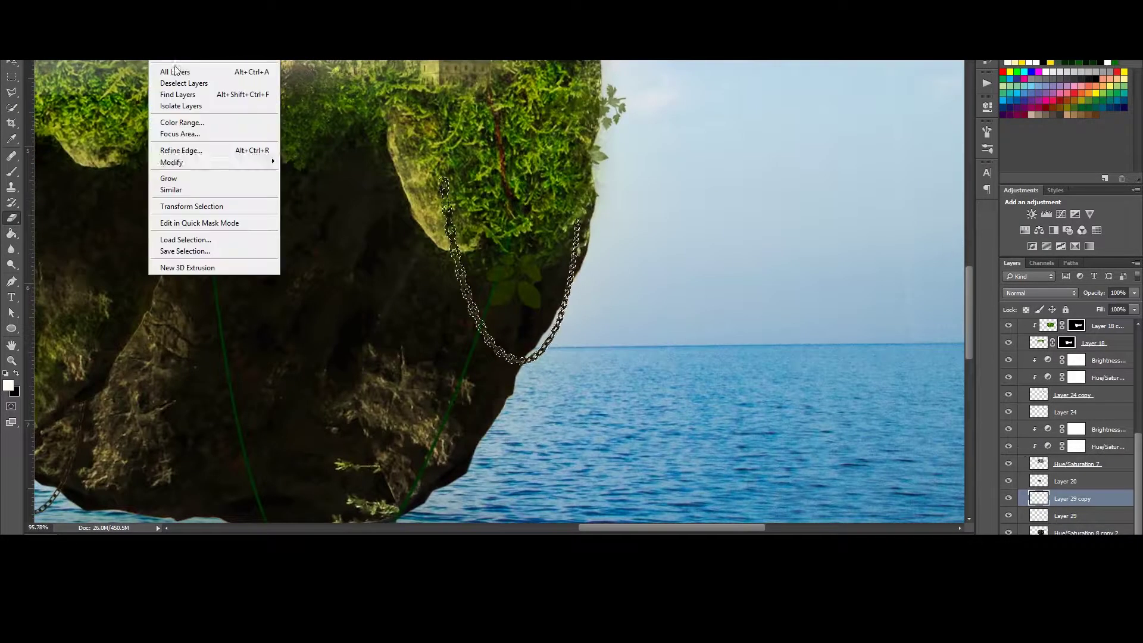
key("Escape")
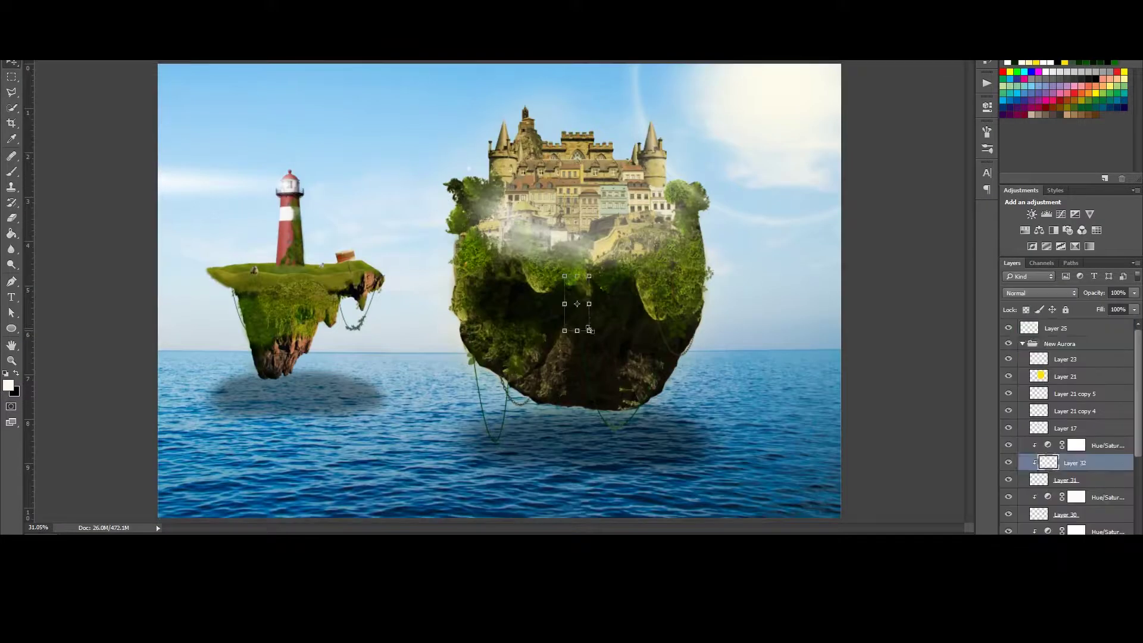
scroll(589, 292, "up", 5)
- Stack Layer 32 ladder copies downward and merge the pieces into one layer
left_click_drag(572, 197, 573, 388)
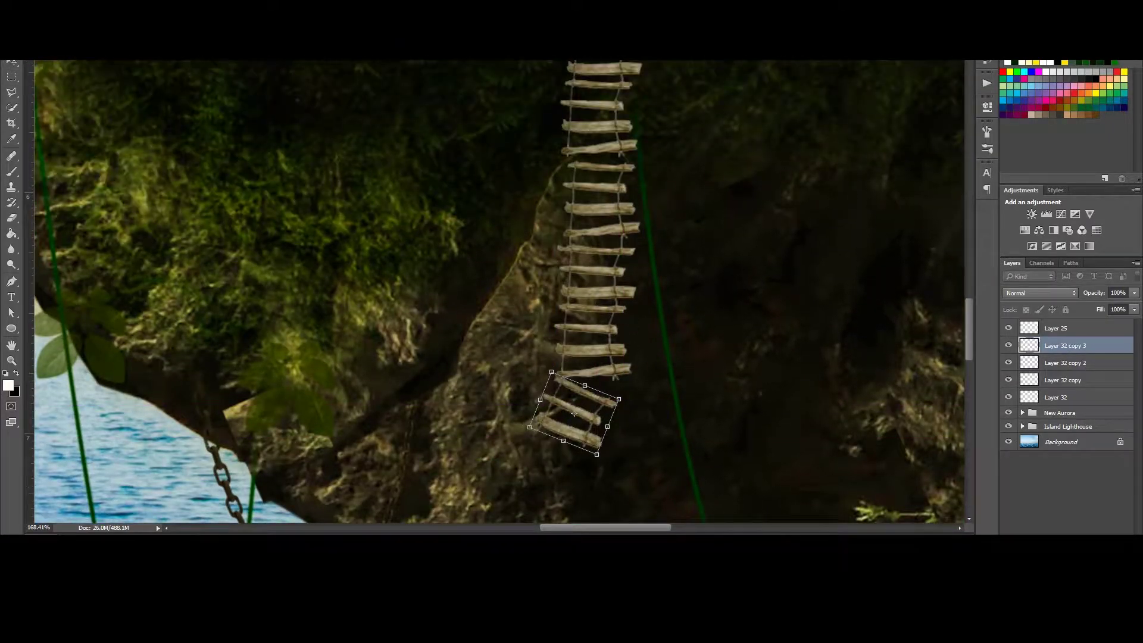
left_click(1066, 363, "ctrl")
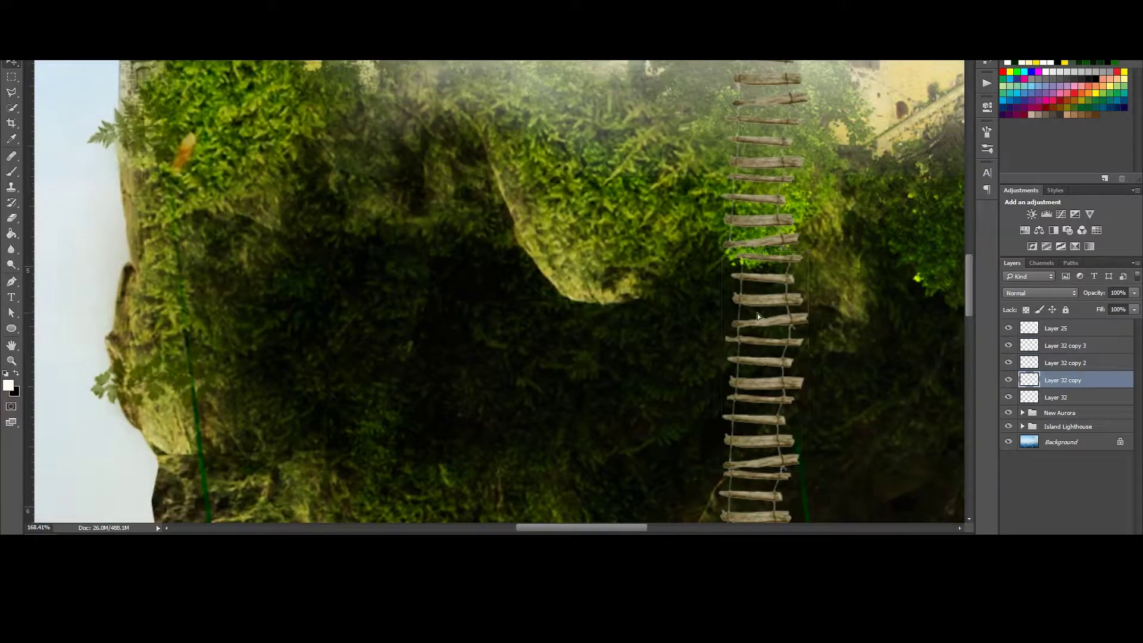
left_click(1065, 397, "shift")
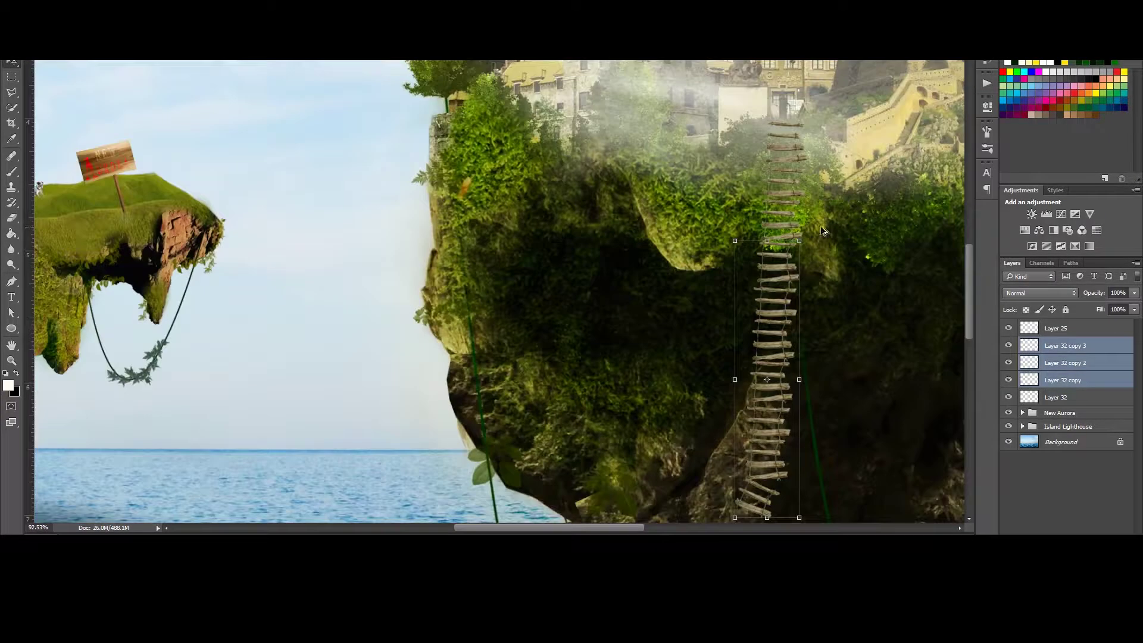
right_click(1074, 397)
left_click(942, 432)
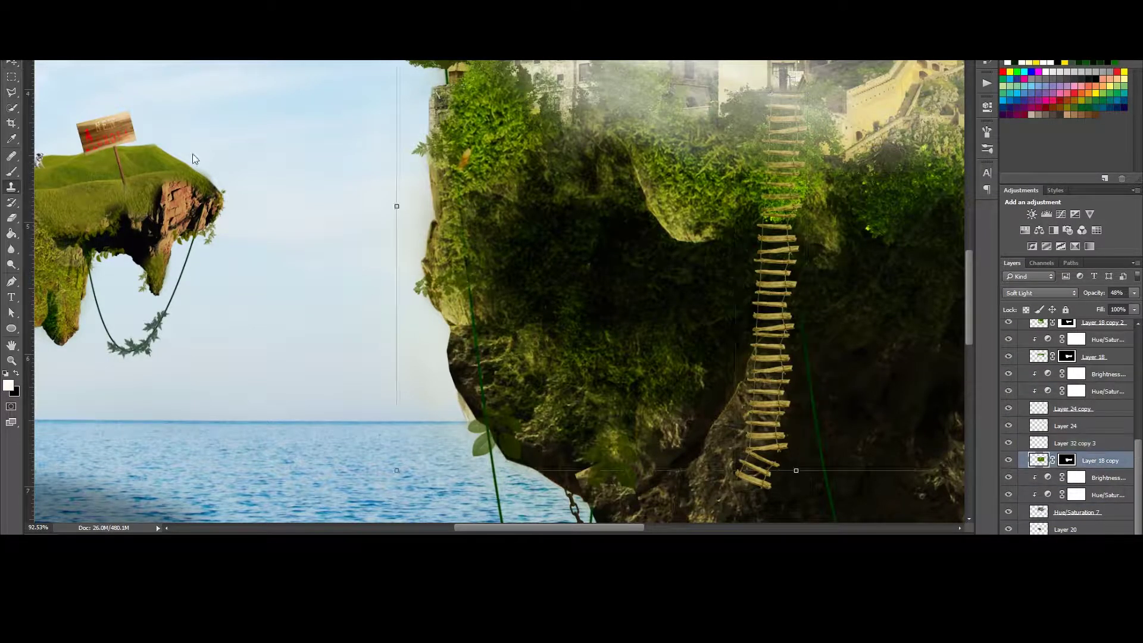
- Add a lower-opacity layer above the ladder with black soft brush and eraser to fade its top
right_click(100, 69)
key("Escape")
key("alt+bracketright")
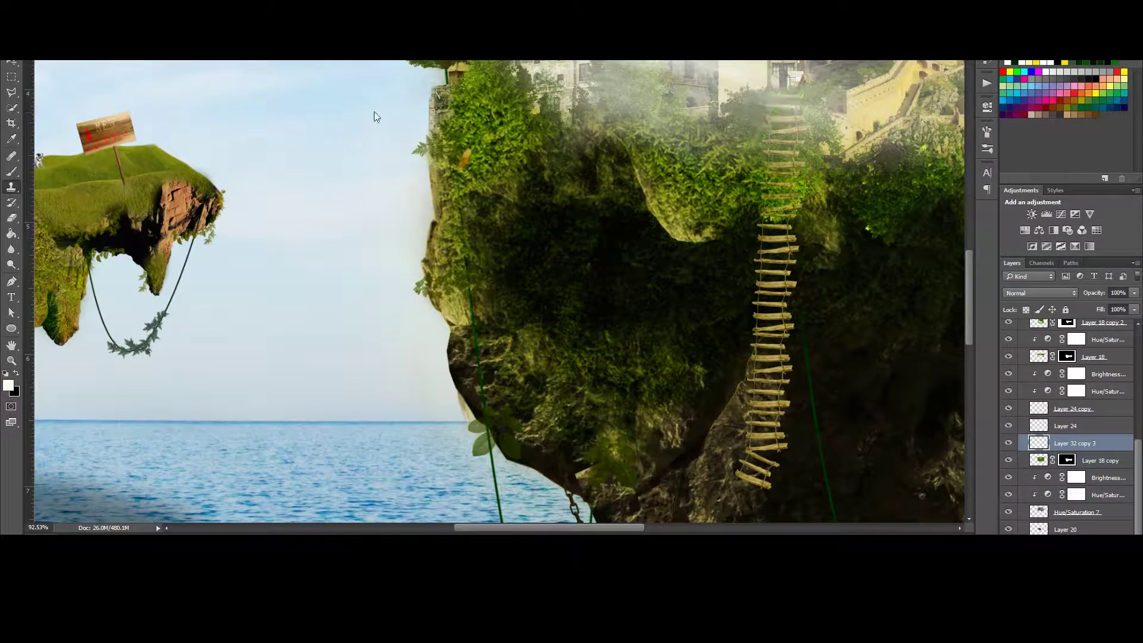
key("ctrl+alt+z")
key("ctrl+alt+z")
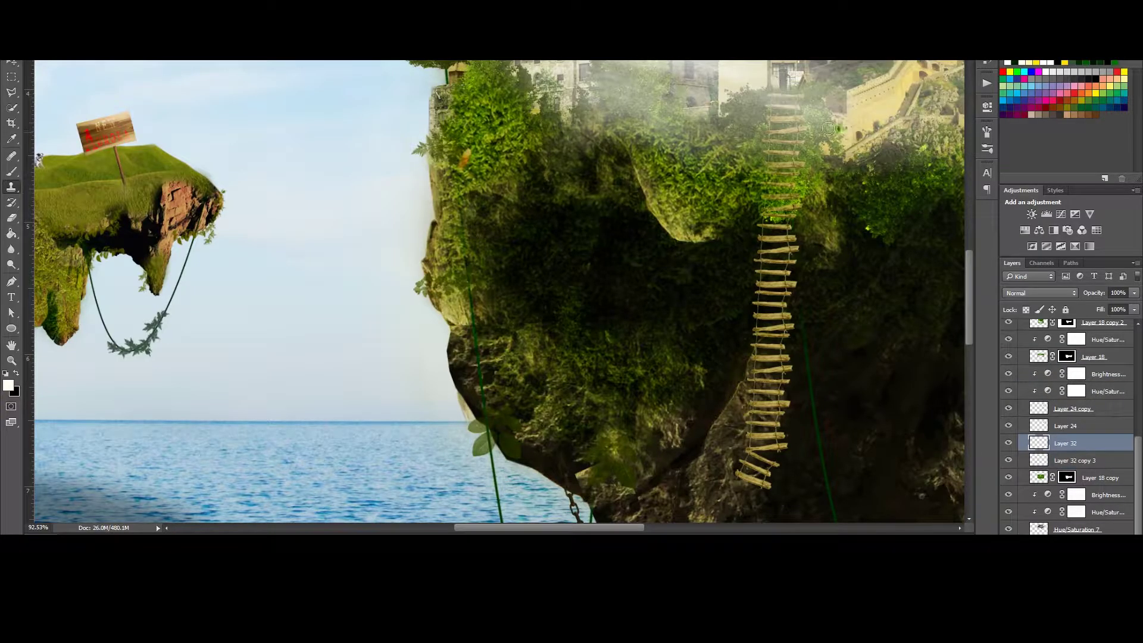
key("e")
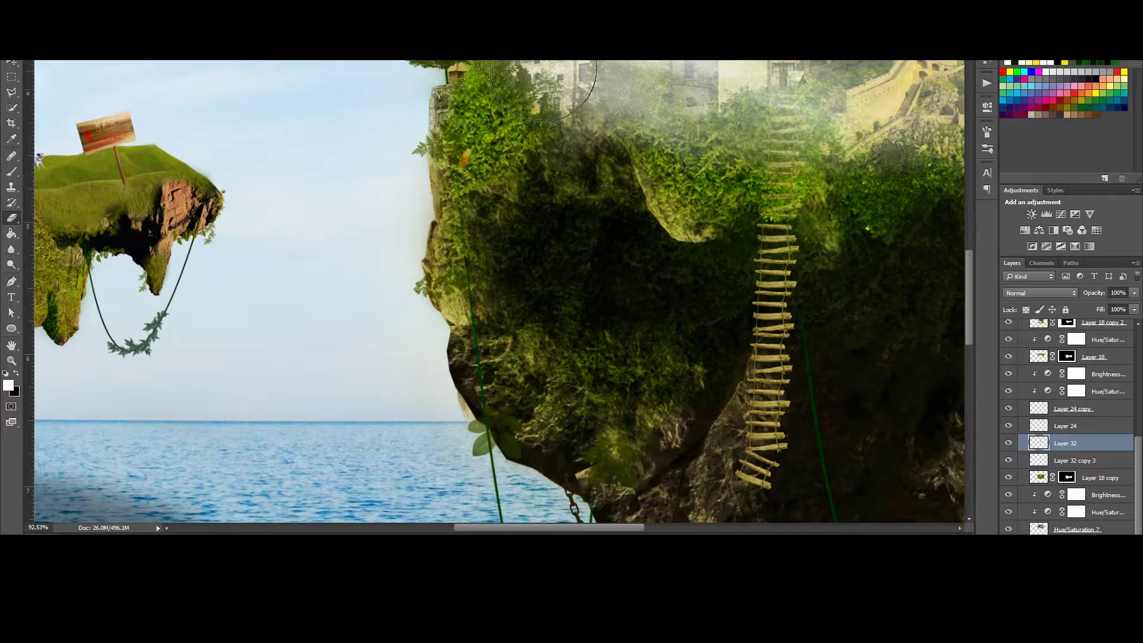
key("ctrl+shift+alt+n")
key("x")
right_click(22, 116)
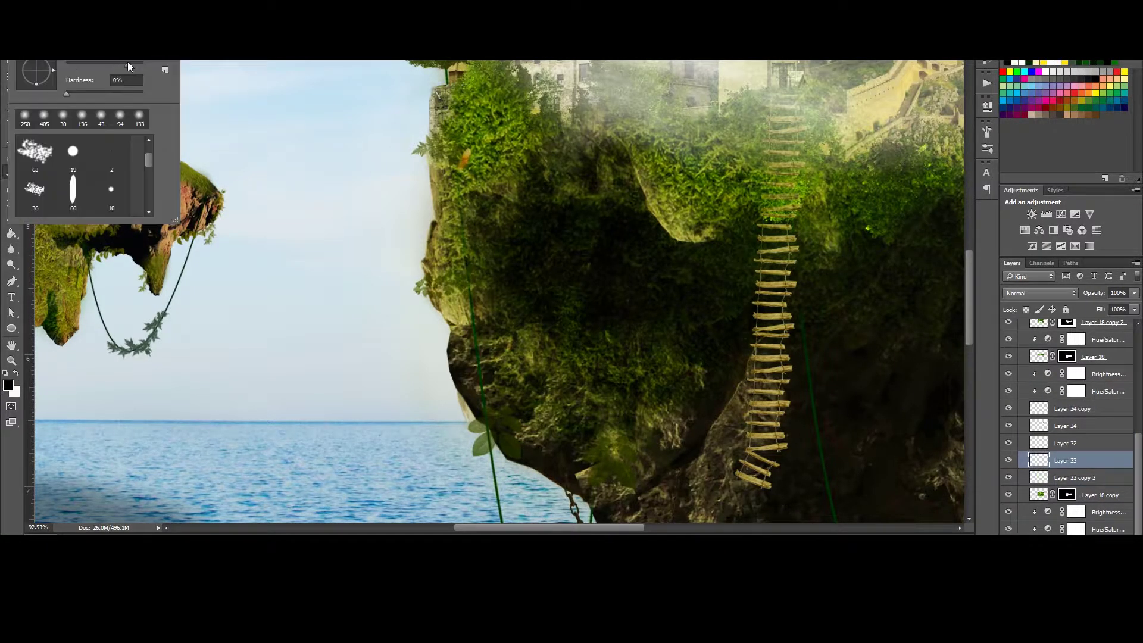
key("Escape")
left_click_drag(1094, 292, 1041, 314)
- Check Layers 32 and 33 at full view and save the document
key("ctrl+0")
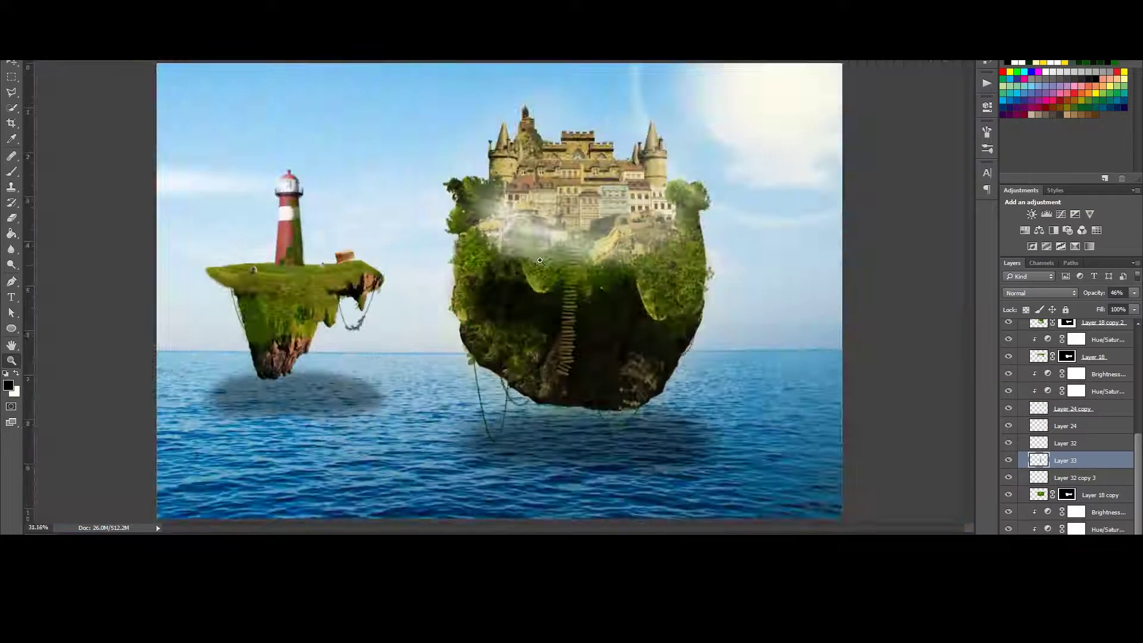
scroll(587, 196, "up", 5)
left_click(1066, 443)
right_click(99, 71)
key("Escape")
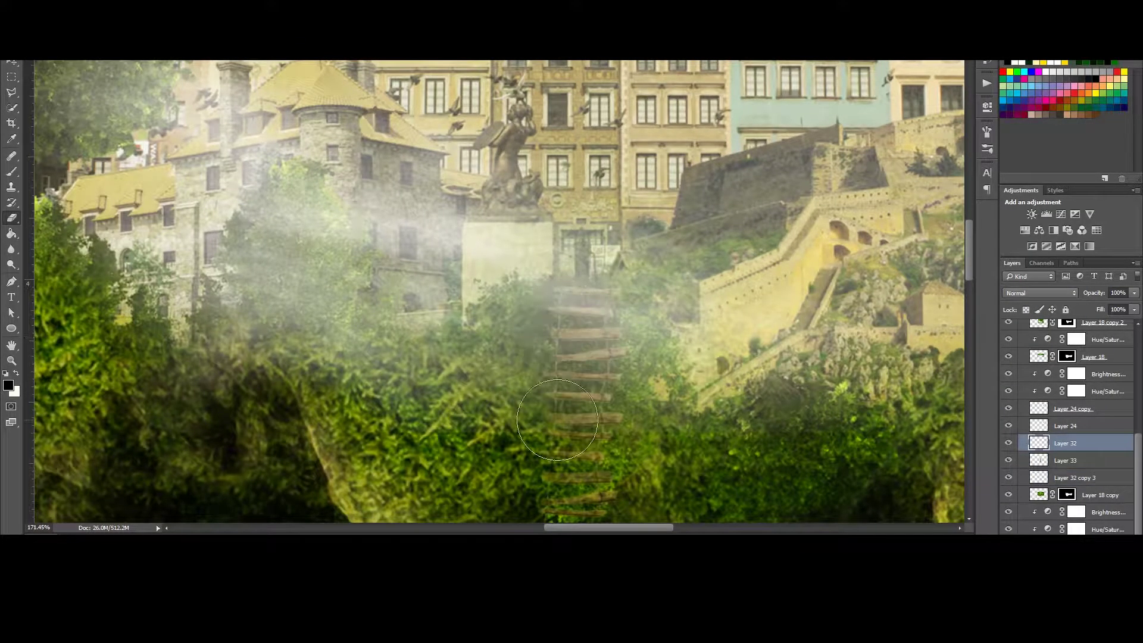
scroll(586, 268, "down", 3)
left_click(1066, 460)
key("ctrl+0")
key("alt+f")
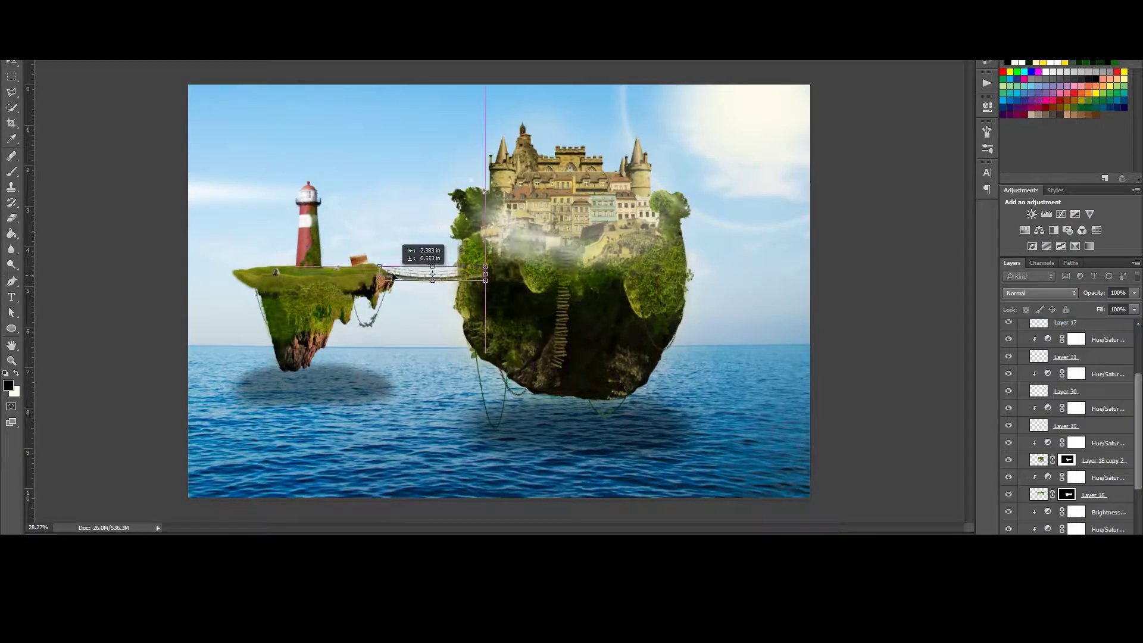
scroll(393, 277, "up", 5)
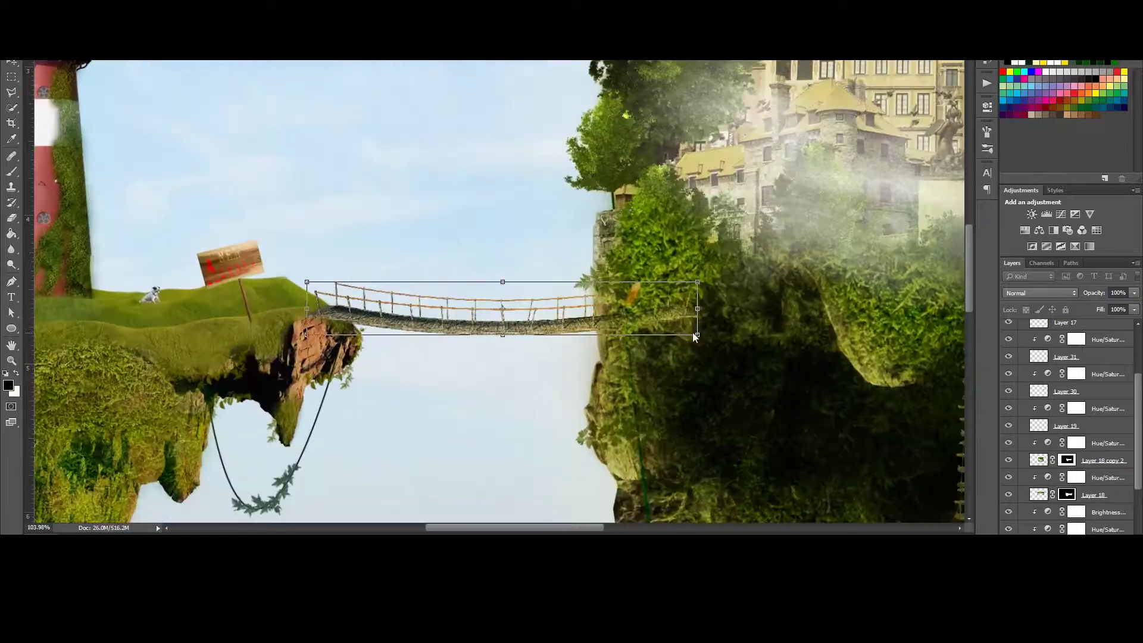
- Narrow the rope bridge to span the gap between the two islands
left_click_drag(700, 316, 613, 277)
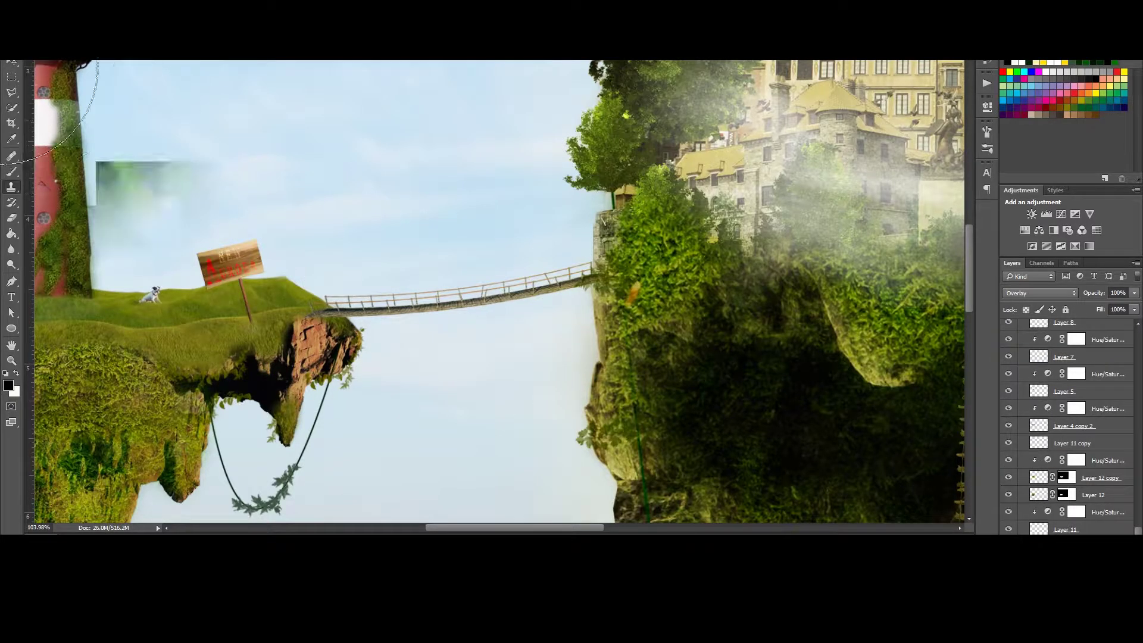
right_click(35, 65)
key("Escape")
scroll(1071, 417, "up", 4)
scroll(1111, 452, "down", 1)
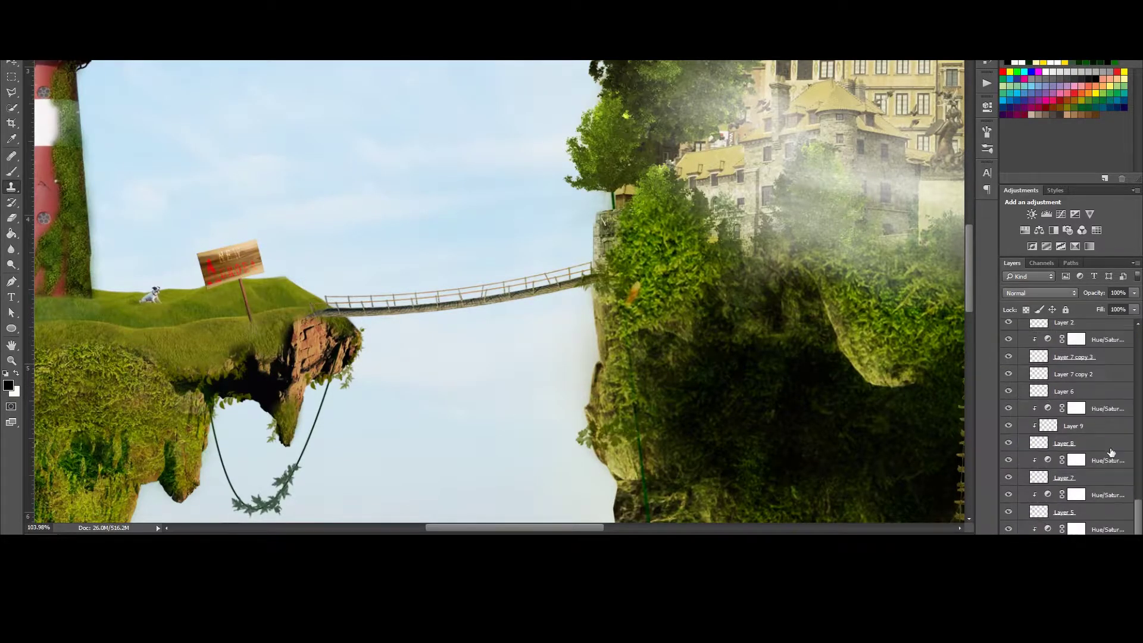
scroll(1096, 435, "up", 3)
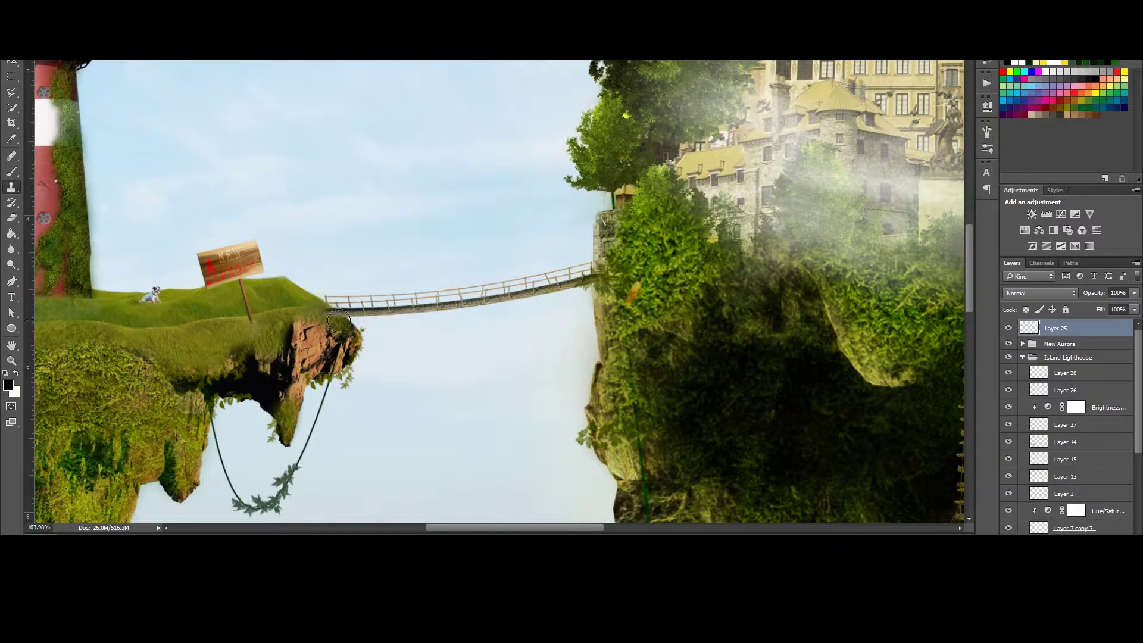
- Stroke a Pen path in dark green as the first rope under the bridge
left_click(9, 385)
left_click(356, 308)
key("Return")
key("p")
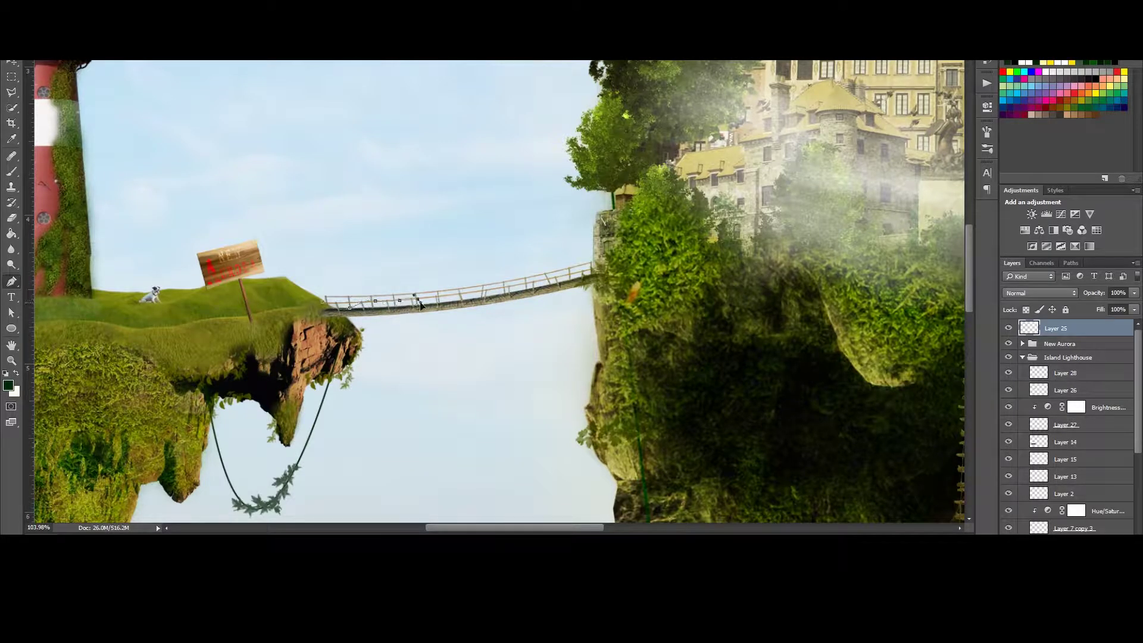
right_click(336, 296)
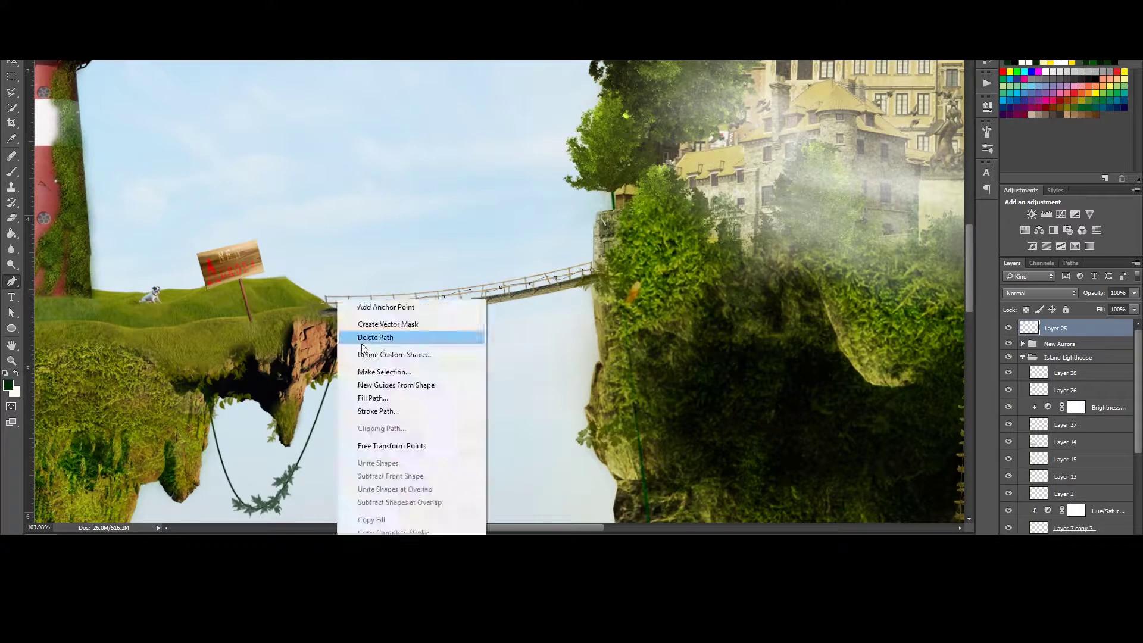
left_click(370, 383)
- Draw and stroke two more sagging rope paths beneath the bridge
left_click(987, 107)
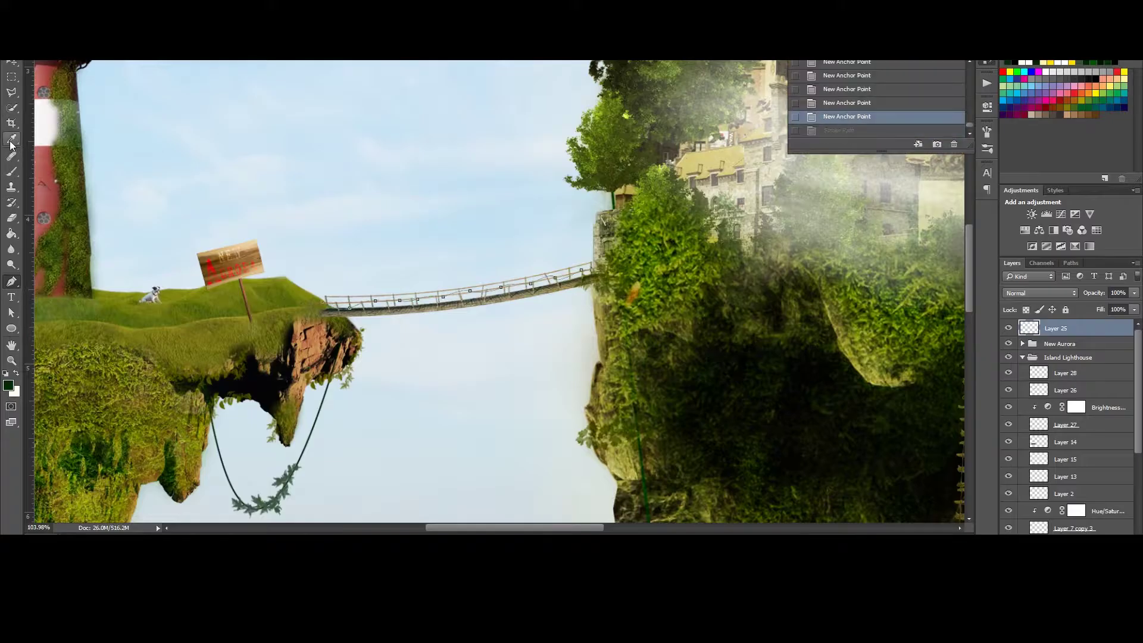
left_click_drag(415, 297, 381, 424)
right_click(420, 314)
left_click(453, 401)
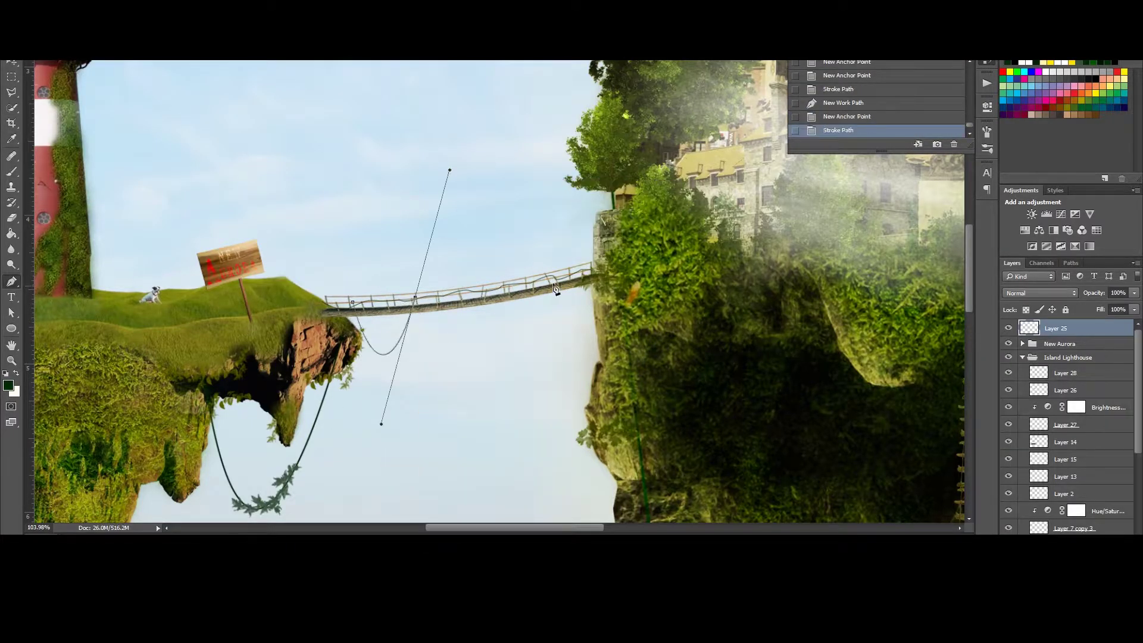
left_click_drag(586, 272, 557, 333)
right_click(560, 298)
left_click(595, 387)
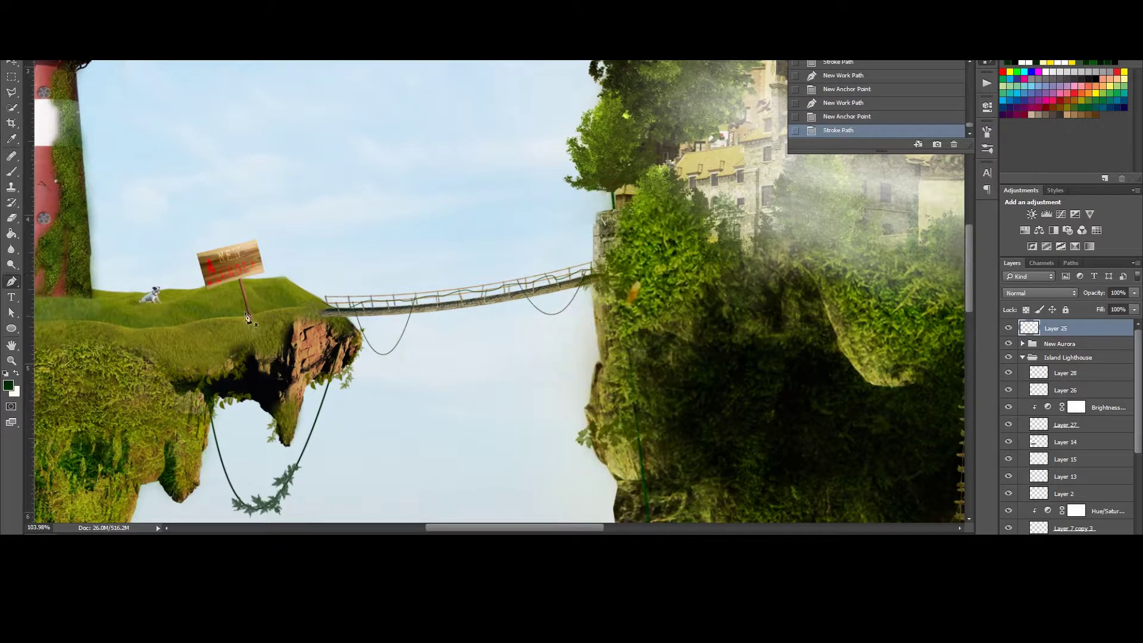
scroll(1043, 452, "down", 5)
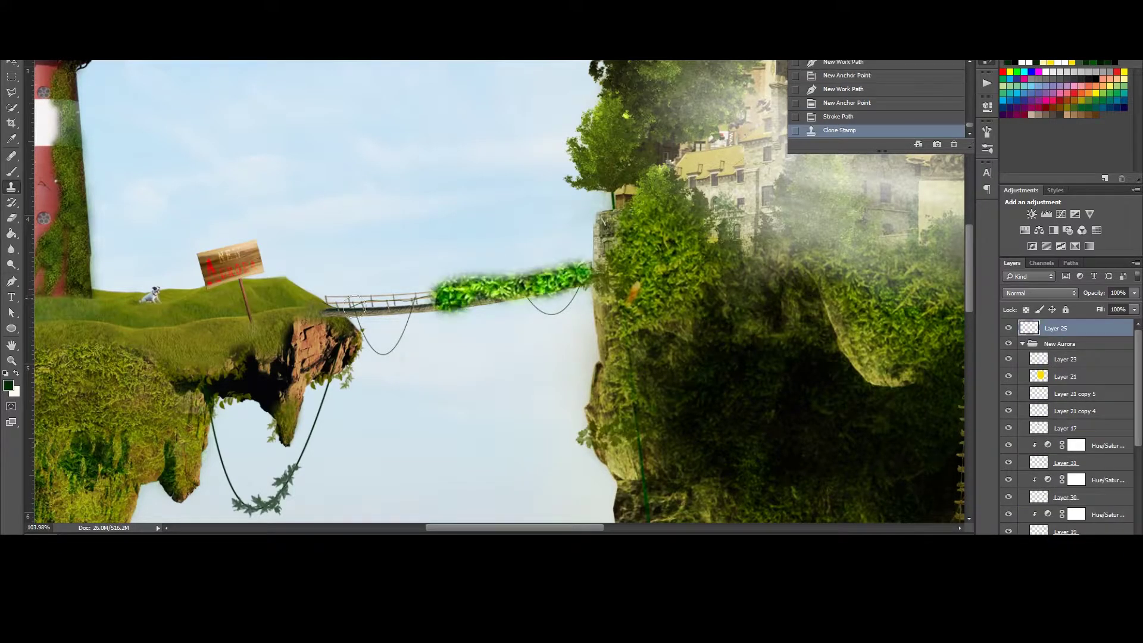
- Set the vine layer to Soft Light over the bridge and deselect
key("shift+plus")
key("shift+plus")
key("shift+plus")
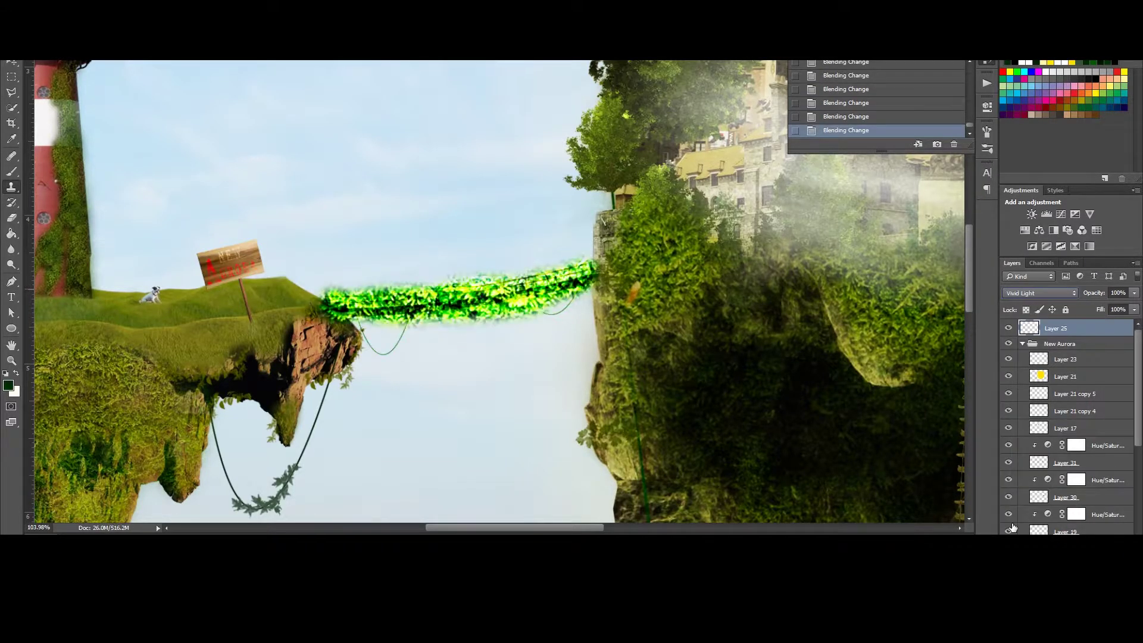
key("shift+minus")
key("shift+minus")
scroll(1044, 453, "down", 3)
scroll(1043, 452, "up", 3)
scroll(1043, 452, "down", 3)
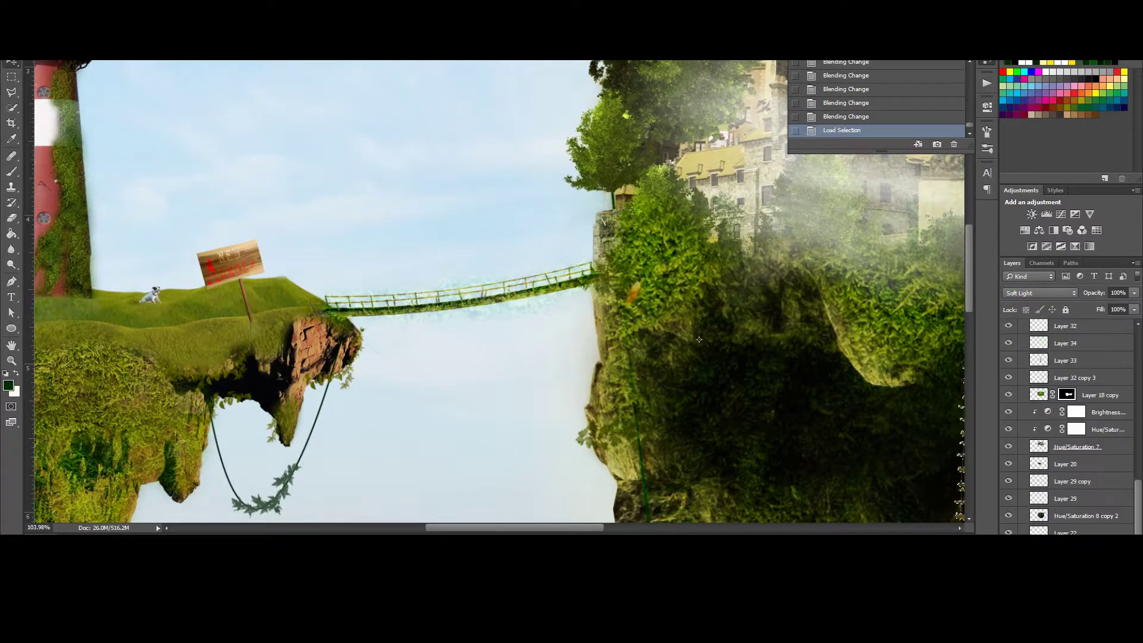
key("ctrl+d")
scroll(1034, 456, "down", 4)
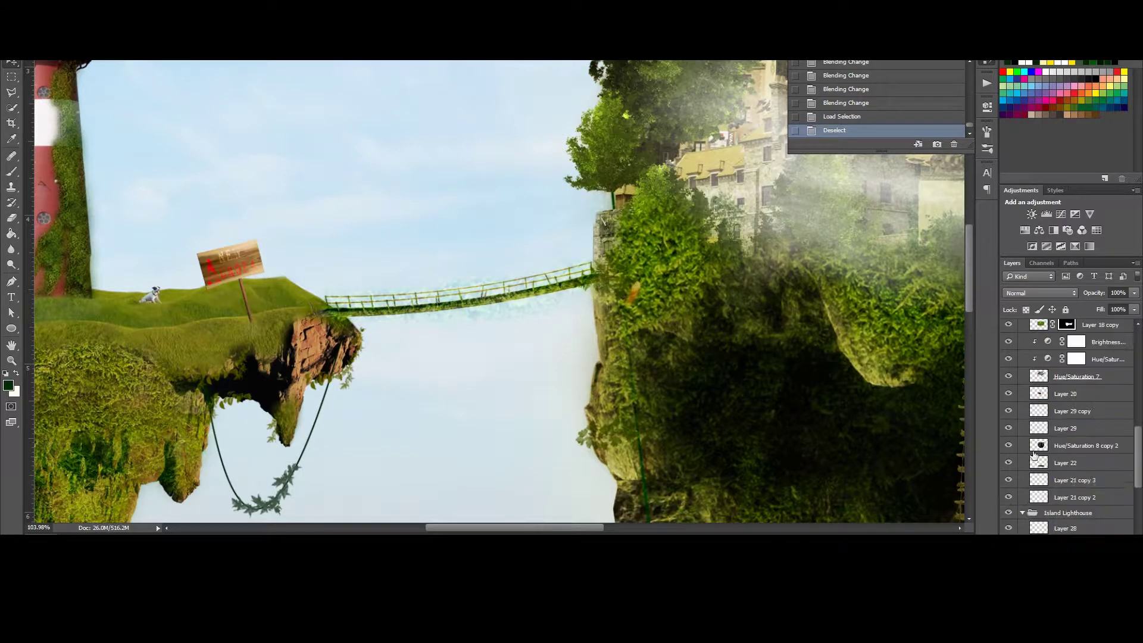
scroll(1034, 455, "down", 1)
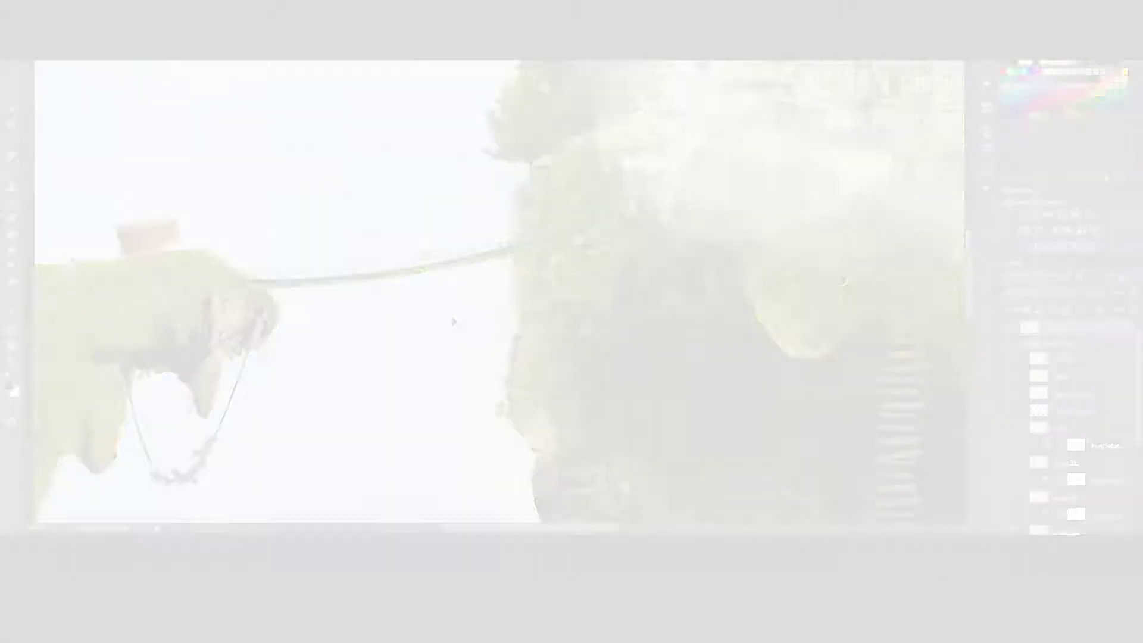